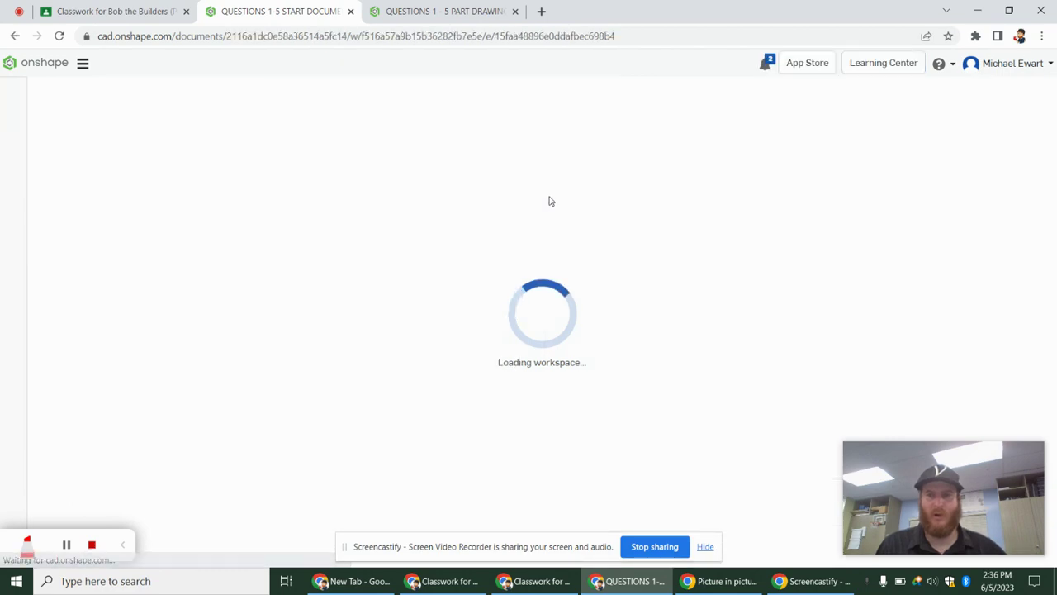
- Examine the front, top, side and isometric views in the question 1 part drawing, then check the practice exam instructions
{"action": "left_click", "coordinate": [429, 10]}
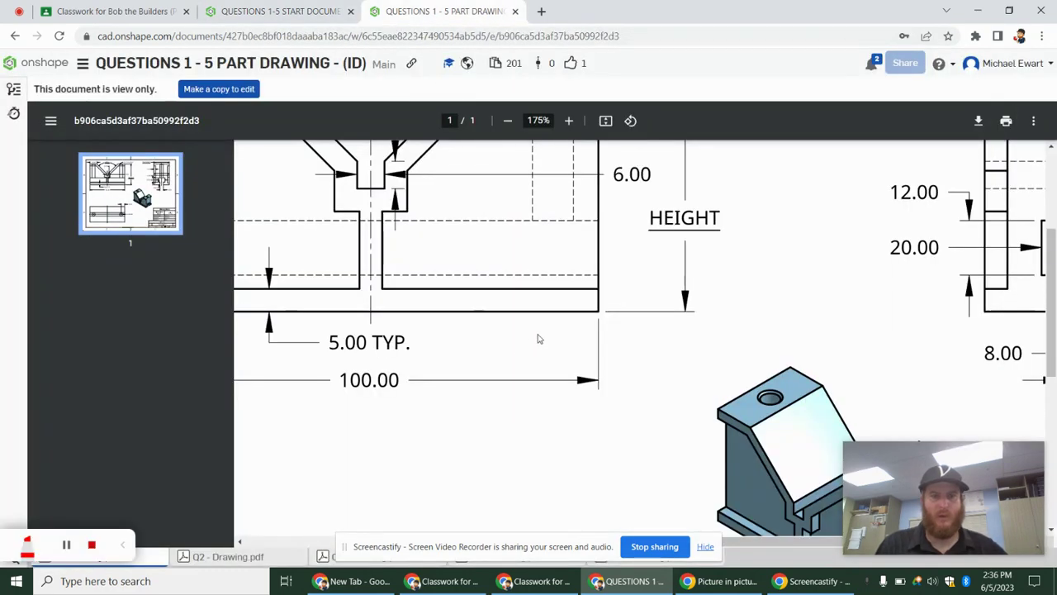
{"action": "scroll", "coordinate": [637, 281], "scroll_direction": "up", "scroll_amount": 1}
{"action": "scroll", "coordinate": [713, 490], "scroll_direction": "up", "scroll_amount": 3}
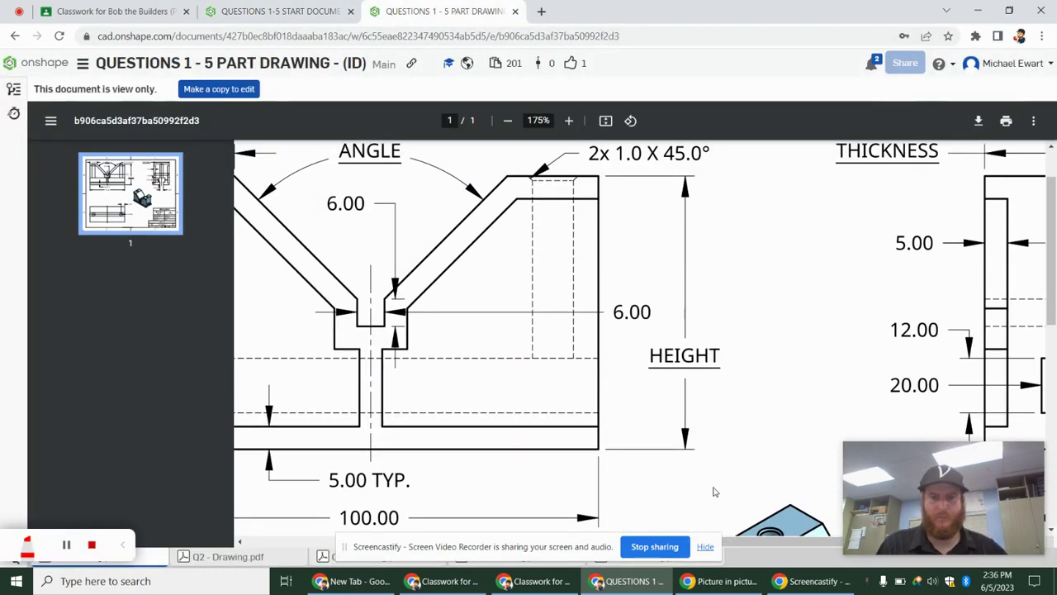
{"action": "scroll", "coordinate": [657, 498], "scroll_direction": "left", "scroll_amount": 3}
{"action": "scroll", "coordinate": [654, 466], "scroll_direction": "up", "scroll_amount": 2}
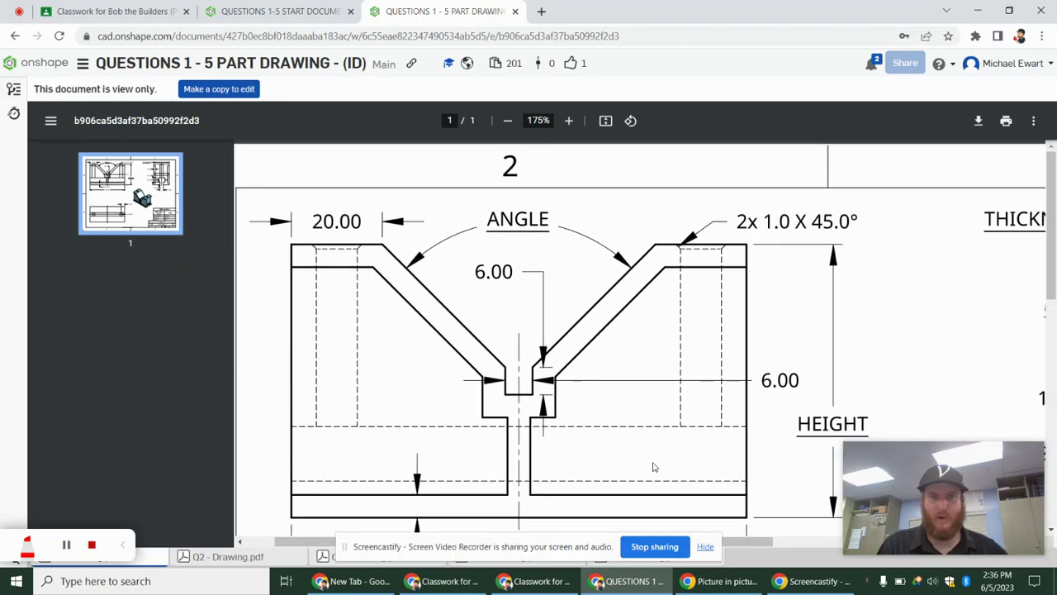
{"action": "scroll", "coordinate": [651, 450], "scroll_direction": "down", "scroll_amount": 8}
{"action": "scroll", "coordinate": [646, 439], "scroll_direction": "down", "scroll_amount": 5}
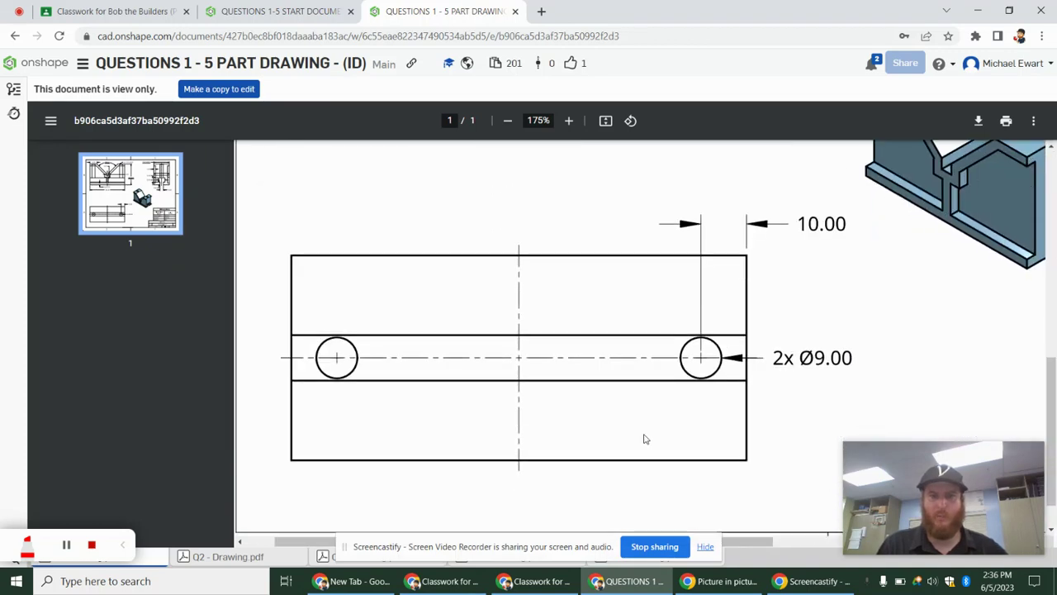
{"action": "scroll", "coordinate": [645, 437], "scroll_direction": "up", "scroll_amount": 14}
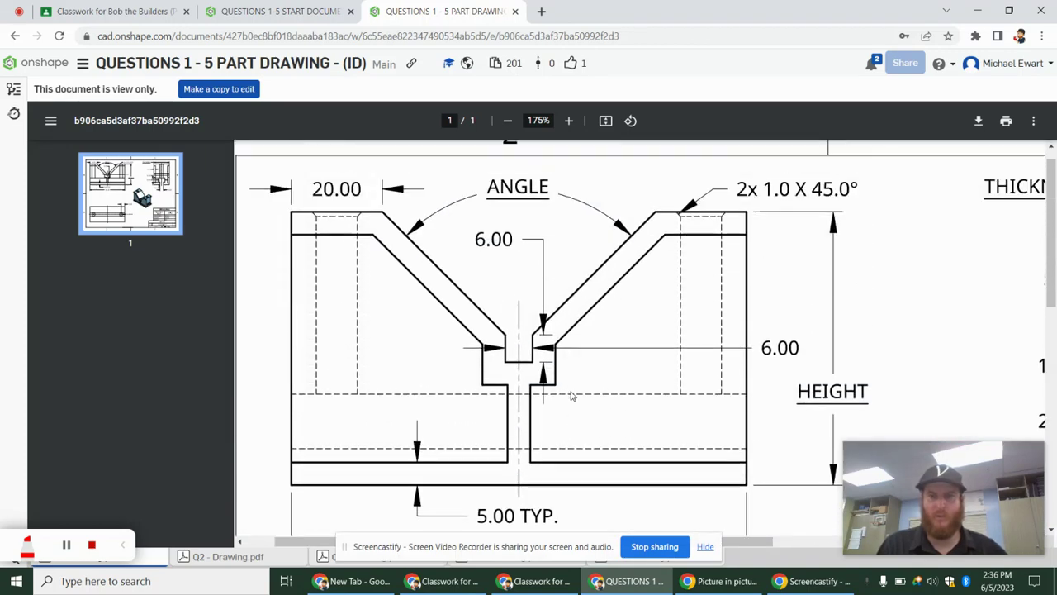
{"action": "left_click_drag", "start_coordinate": [747, 541], "coordinate": [977, 542]}
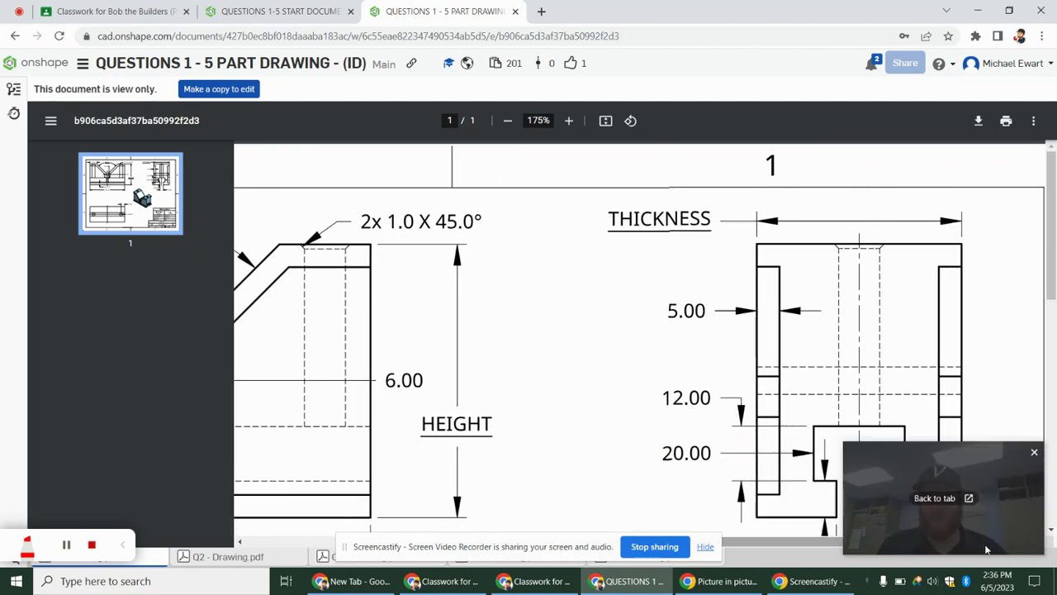
{"action": "scroll", "coordinate": [764, 329], "scroll_direction": "down", "scroll_amount": 2}
{"action": "scroll", "coordinate": [763, 329], "scroll_direction": "down", "scroll_amount": 2}
{"action": "scroll", "coordinate": [760, 347], "scroll_direction": "up", "scroll_amount": 4}
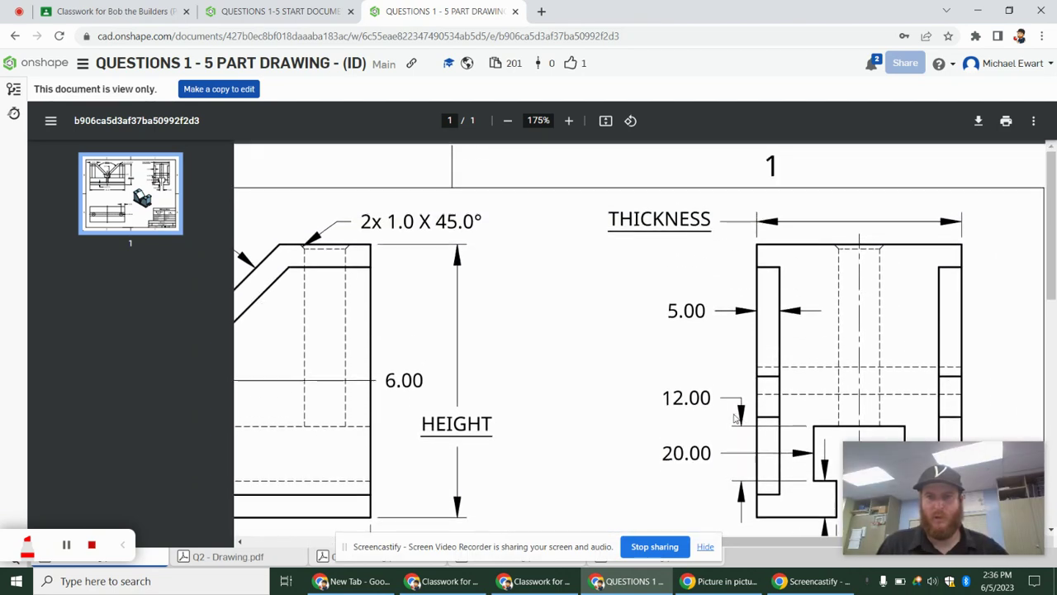
{"action": "scroll", "coordinate": [732, 405], "scroll_direction": "down", "scroll_amount": 8}
{"action": "scroll", "coordinate": [732, 405], "scroll_direction": "down", "scroll_amount": 2}
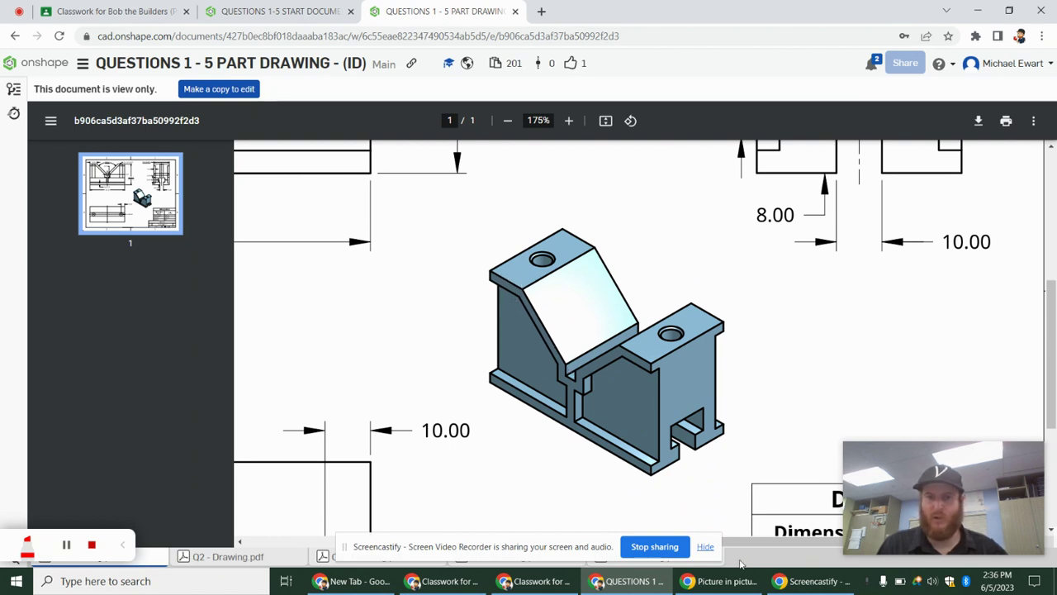
{"action": "scroll", "coordinate": [632, 517], "scroll_direction": "left", "scroll_amount": 10}
{"action": "scroll", "coordinate": [538, 468], "scroll_direction": "up", "scroll_amount": 6}
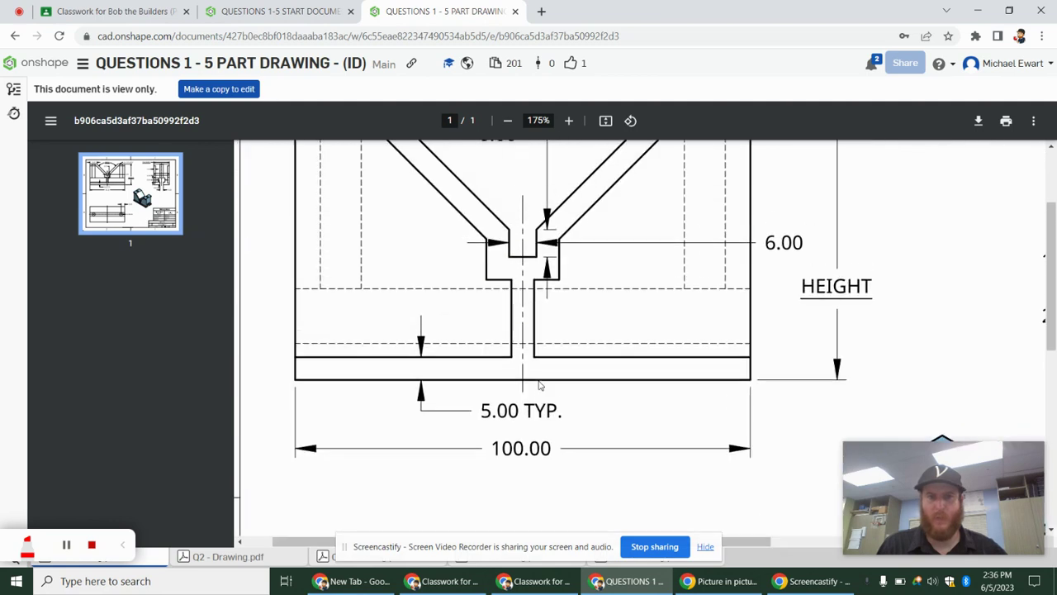
{"action": "scroll", "coordinate": [538, 385], "scroll_direction": "up", "scroll_amount": 1}
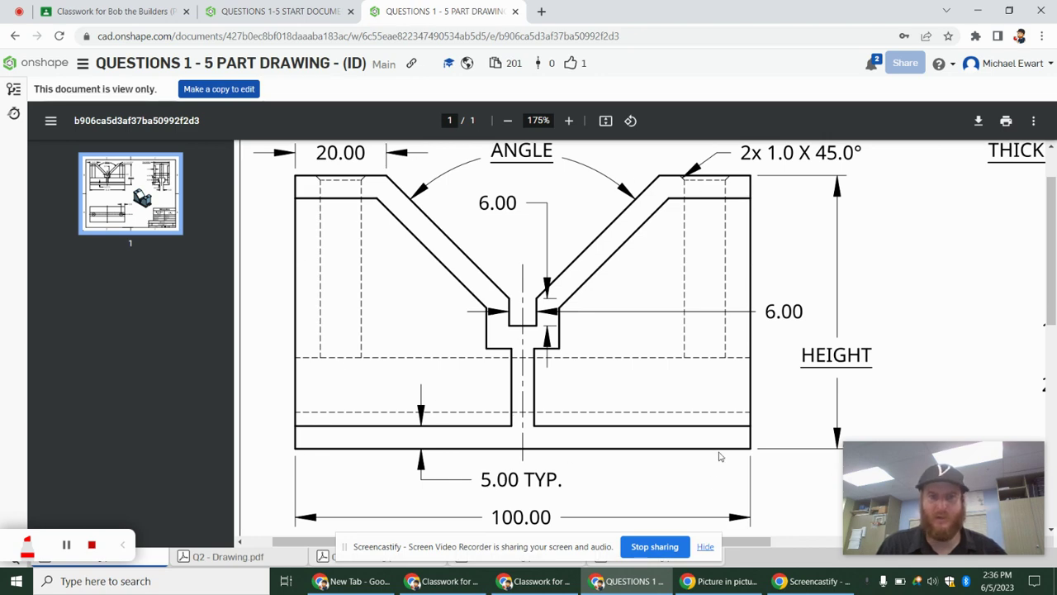
{"action": "left_click", "coordinate": [119, 10]}
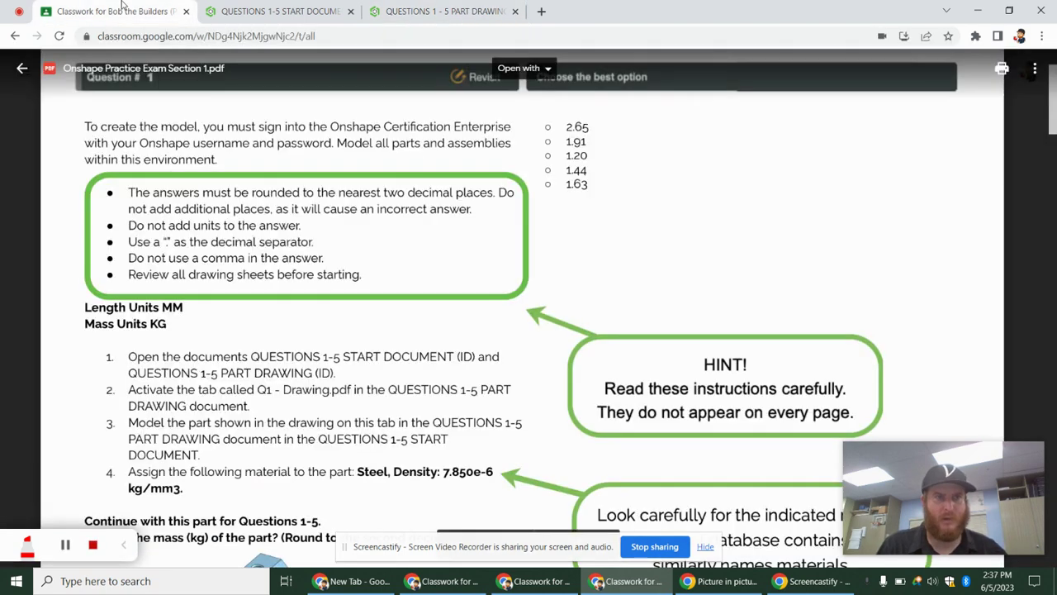
{"action": "left_click", "coordinate": [285, 12]}
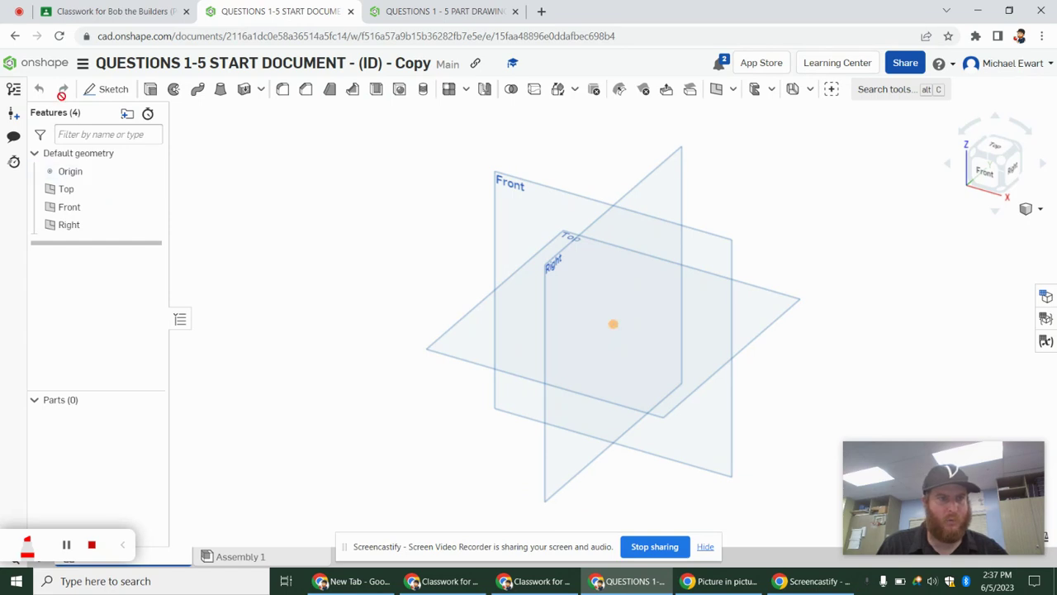
{"action": "left_click", "coordinate": [93, 93]}
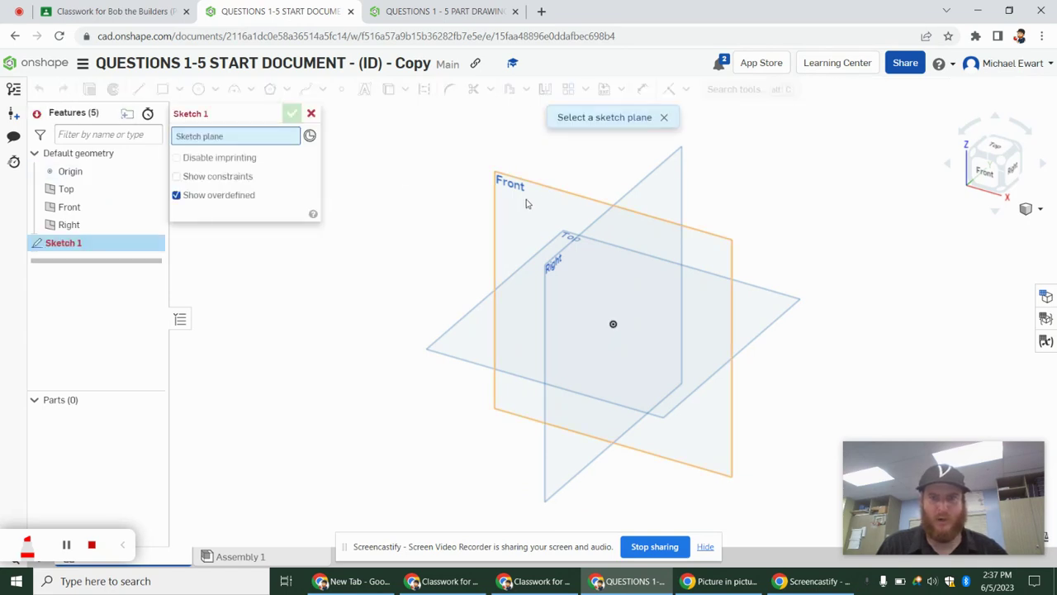
{"action": "left_click", "coordinate": [311, 113]}
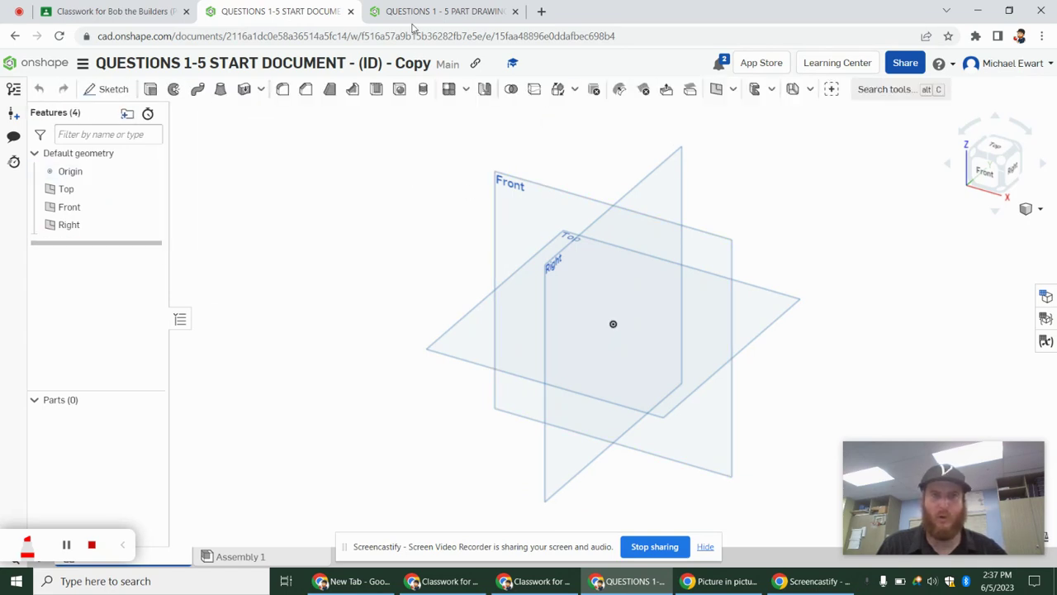
- Examine the named ANGLE, HEIGHT and THICKNESS dimensions in the question 1 drawing and its Dimensions table
{"action": "left_click", "coordinate": [413, 11]}
{"action": "scroll", "coordinate": [602, 263], "scroll_direction": "up", "scroll_amount": 1}
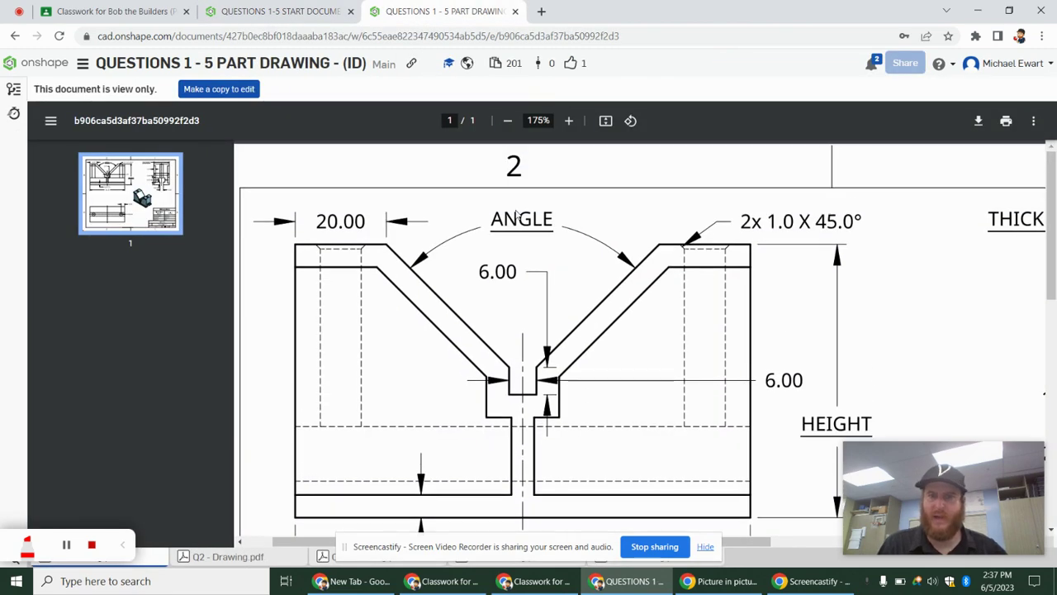
{"action": "scroll", "coordinate": [567, 265], "scroll_direction": "down", "scroll_amount": 2}
{"action": "scroll", "coordinate": [673, 431], "scroll_direction": "up", "scroll_amount": 1}
{"action": "scroll", "coordinate": [673, 431], "scroll_direction": "up", "scroll_amount": 1}
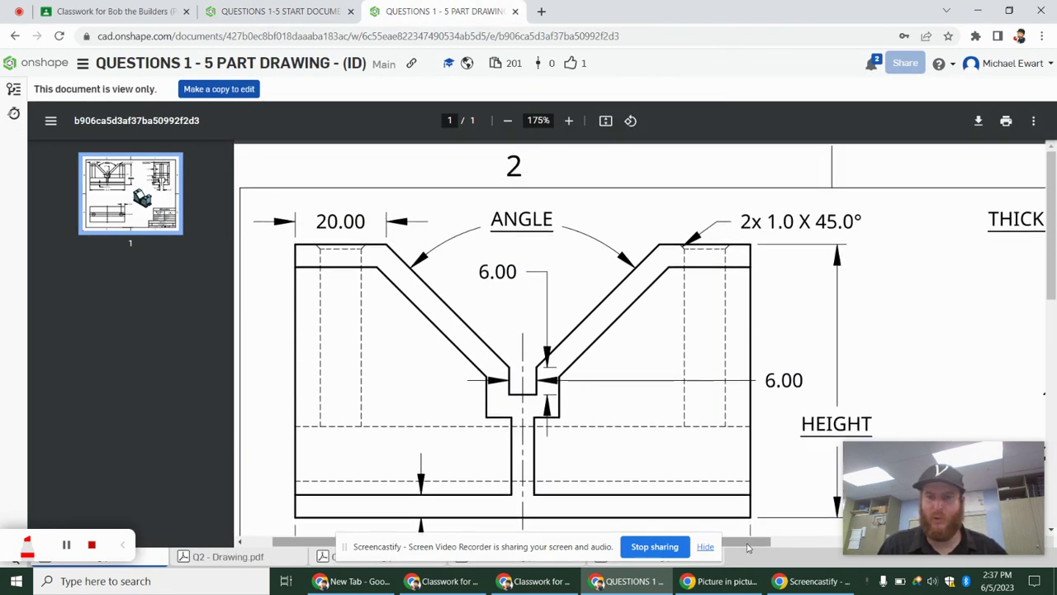
{"action": "scroll", "coordinate": [921, 547], "scroll_direction": "right", "scroll_amount": 3}
{"action": "scroll", "coordinate": [921, 546], "scroll_direction": "right", "scroll_amount": 1}
{"action": "scroll", "coordinate": [788, 479], "scroll_direction": "left", "scroll_amount": 3}
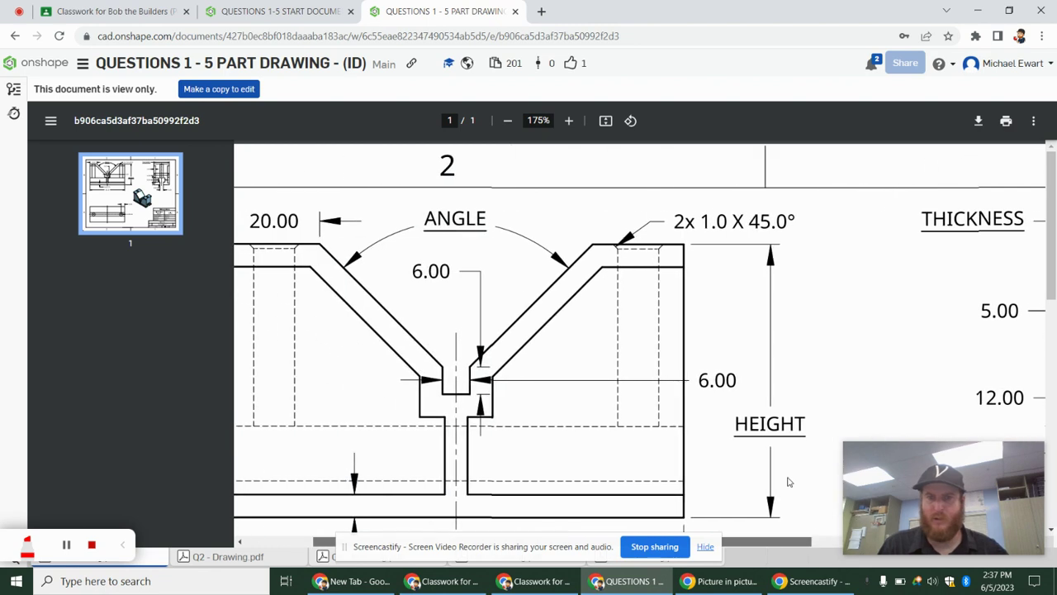
{"action": "scroll", "coordinate": [1024, 483], "scroll_direction": "right", "scroll_amount": 4}
{"action": "scroll", "coordinate": [803, 337], "scroll_direction": "down", "scroll_amount": 5}
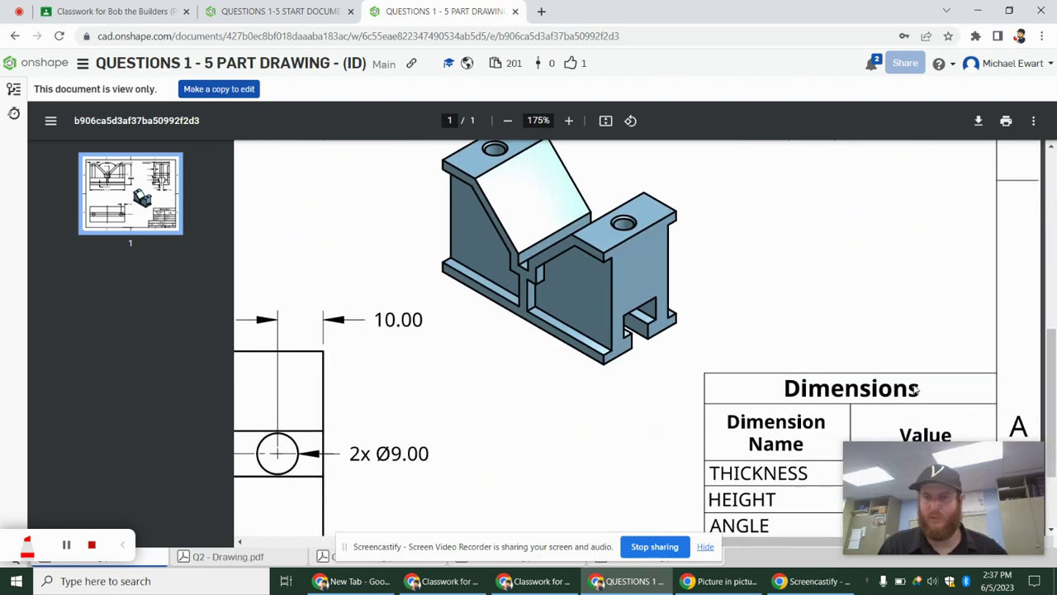
{"action": "scroll", "coordinate": [803, 337], "scroll_direction": "up", "scroll_amount": 5}
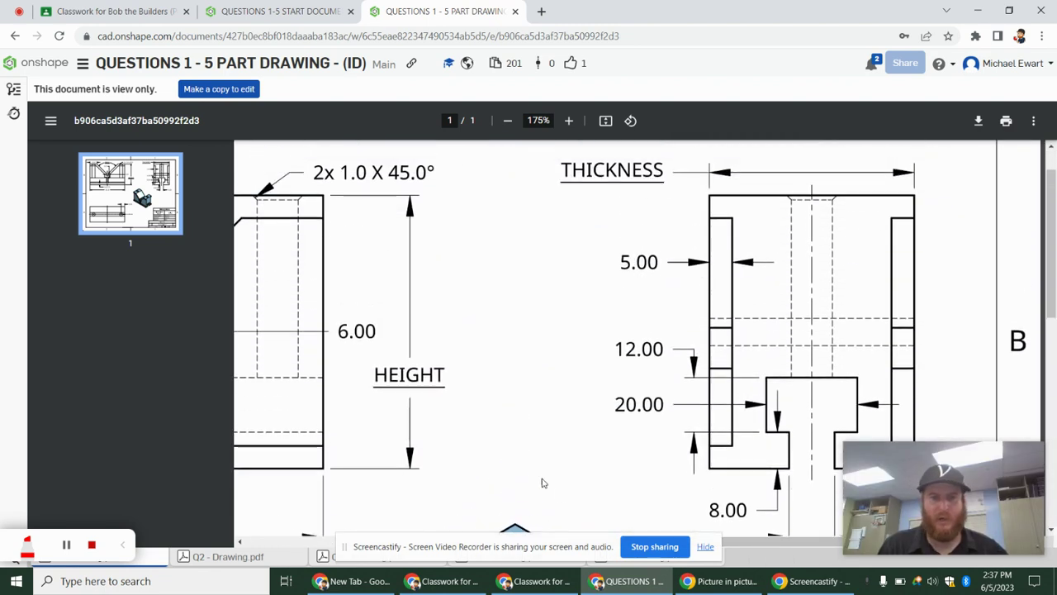
- Compare the Q2 and Q4 drawings with the question 1 drawing to find which dimensions change between questions
{"action": "left_click", "coordinate": [226, 557]}
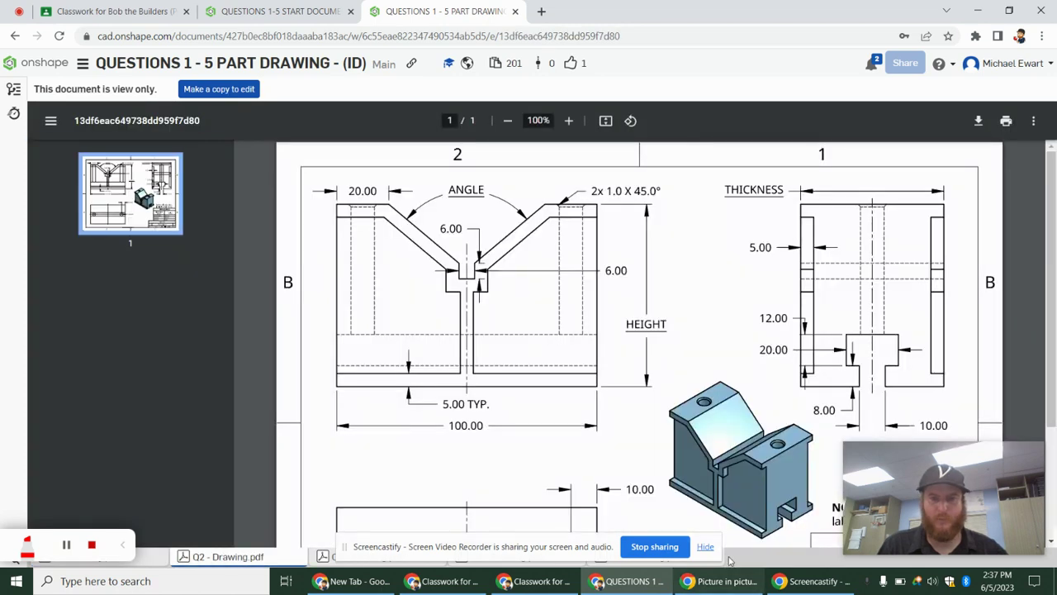
{"action": "left_click", "coordinate": [705, 546]}
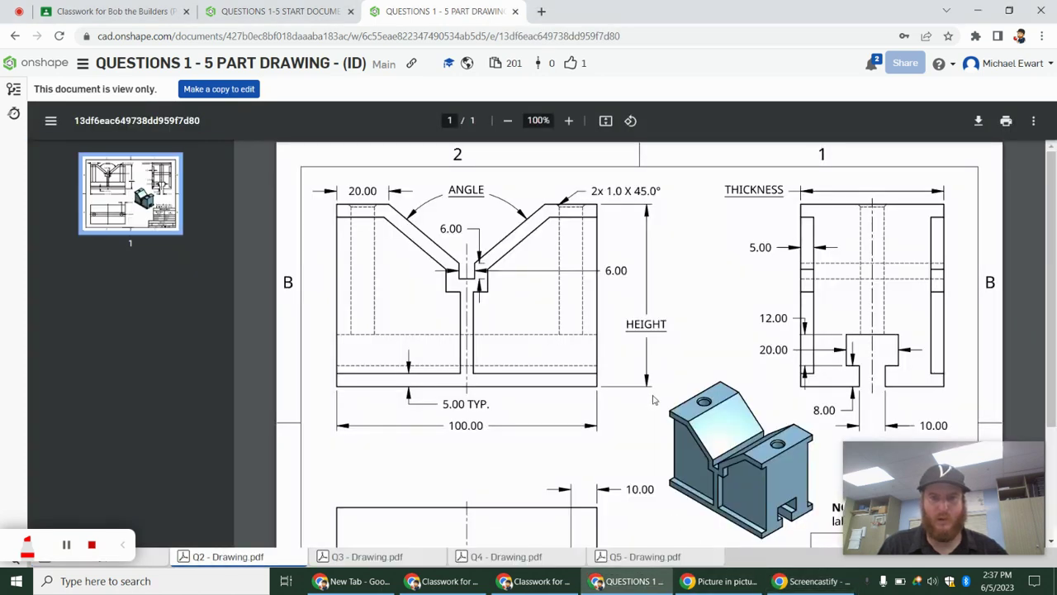
{"action": "scroll", "coordinate": [719, 393], "scroll_direction": "down", "scroll_amount": 2}
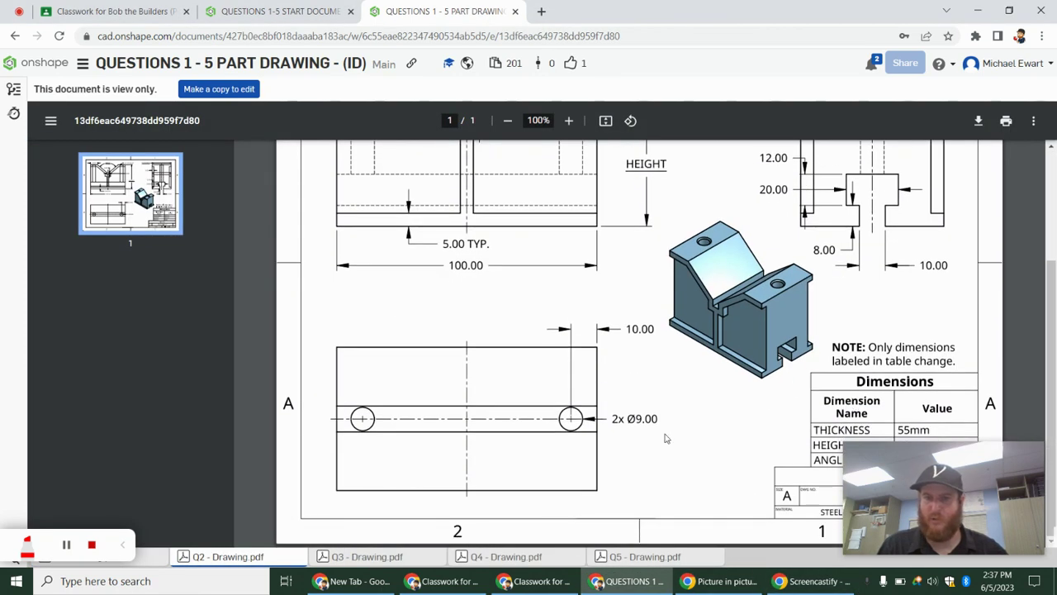
{"action": "left_click", "coordinate": [467, 550]}
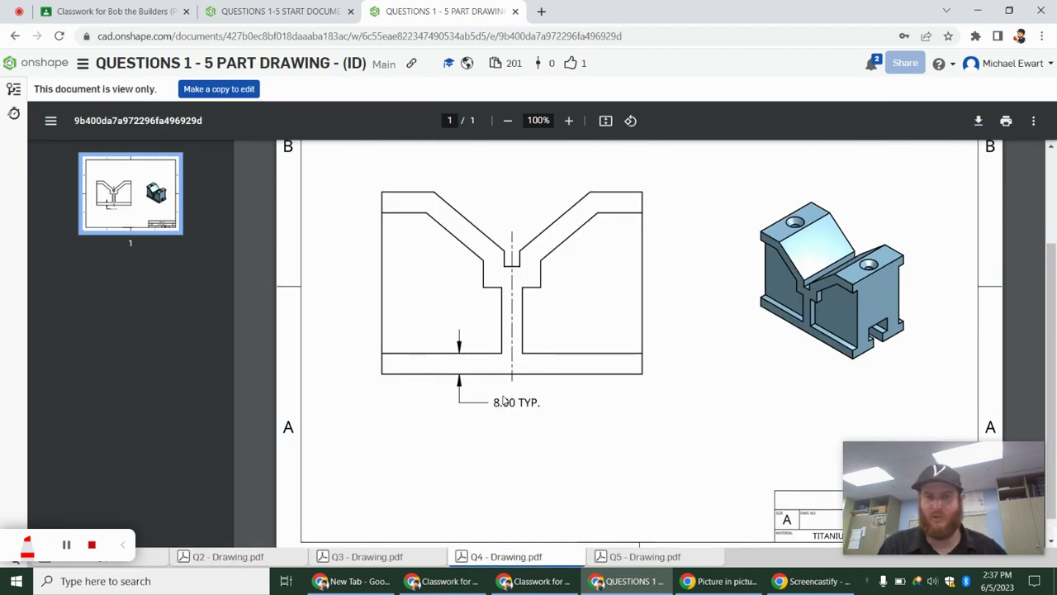
{"action": "left_click", "coordinate": [160, 561]}
{"action": "left_click_drag", "start_coordinate": [582, 545], "coordinate": [439, 489]}
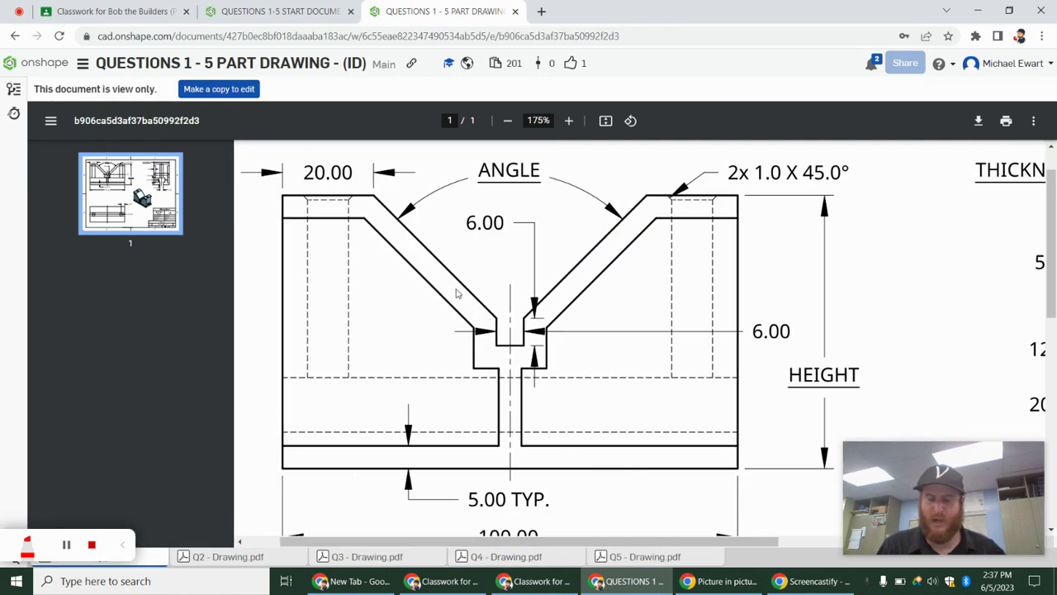
{"action": "left_click", "coordinate": [480, 557]}
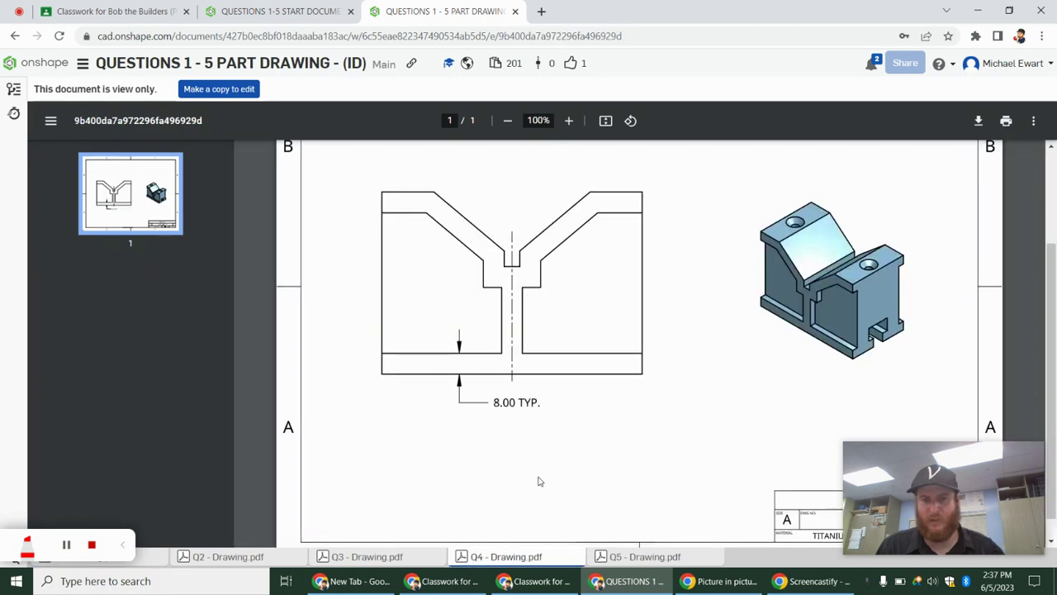
{"action": "left_click", "coordinate": [154, 556]}
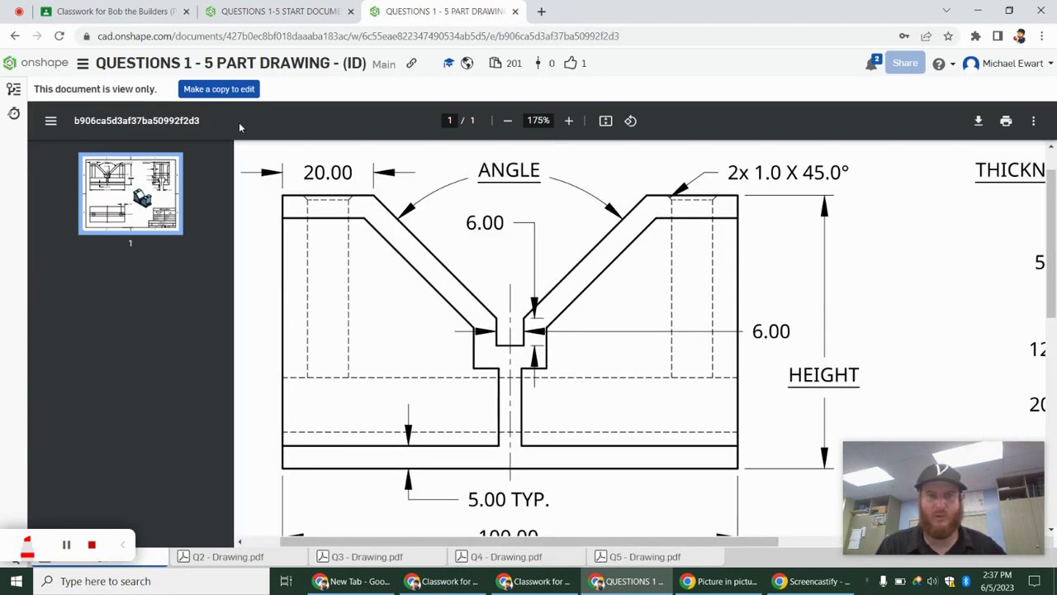
- Create a length variable named height with a value of 60 mm in the QUESTIONS 1-5 START DOCUMENT copy
{"action": "left_click", "coordinate": [273, 8]}
{"action": "left_click", "coordinate": [872, 89]}
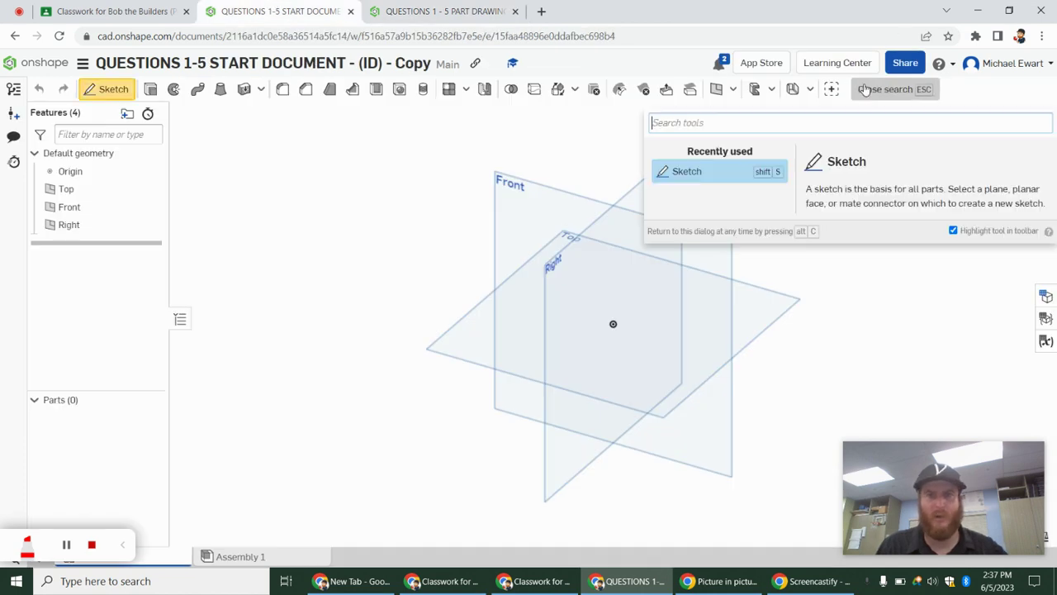
{"action": "type", "text": "var"}
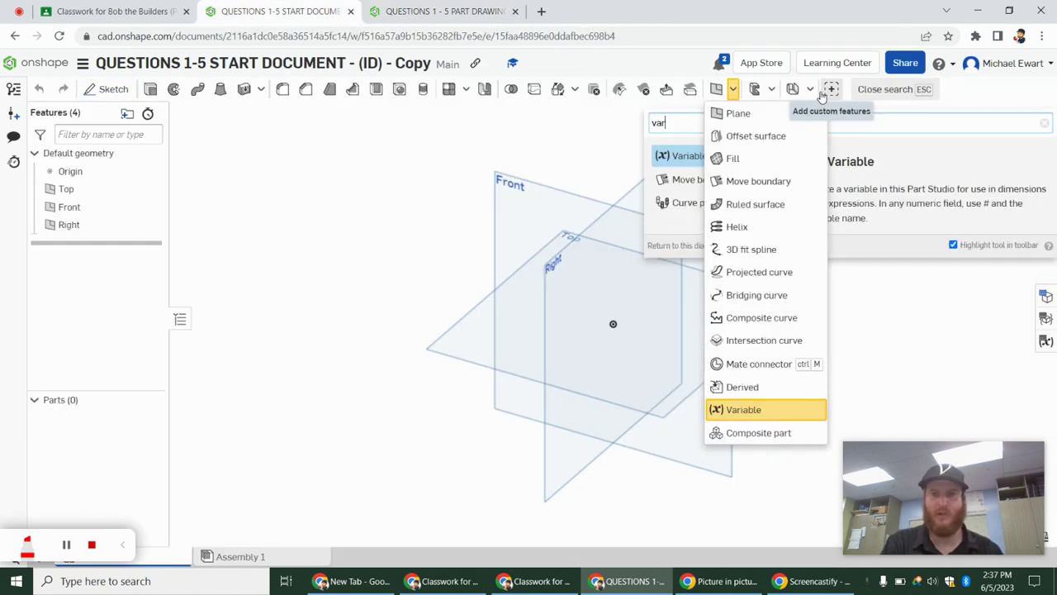
{"action": "left_click", "coordinate": [694, 155]}
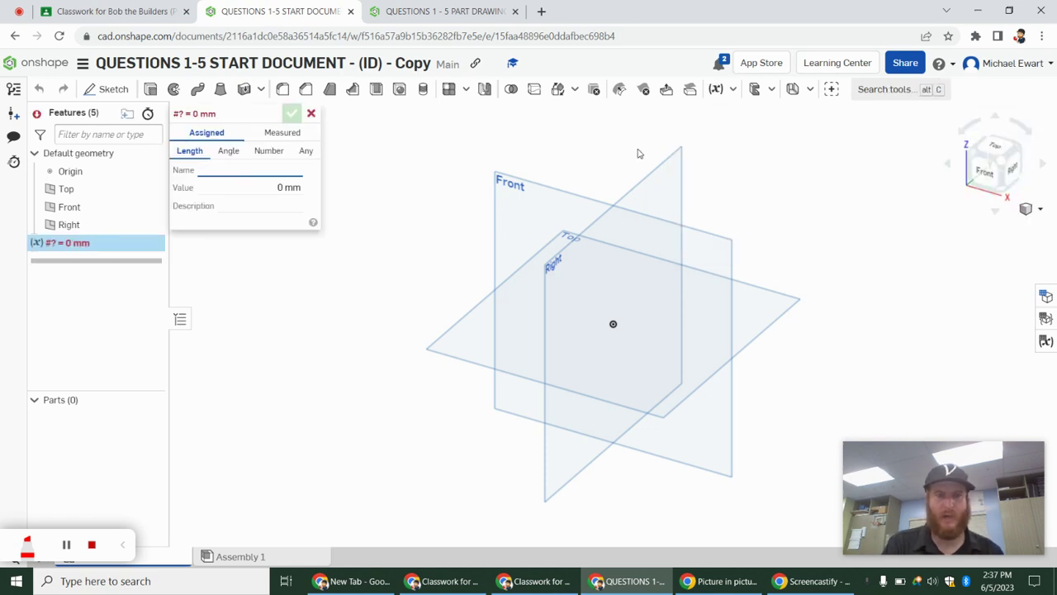
{"action": "key", "text": "Tab"}
{"action": "type", "text": "6"}
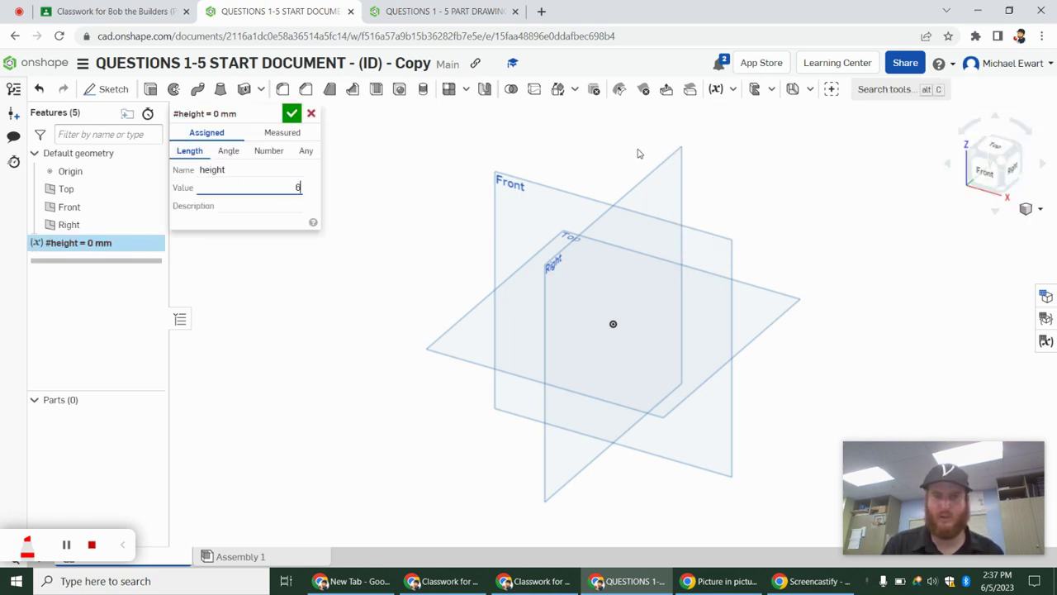
{"action": "type", "text": "0"}
{"action": "key", "text": "Return"}
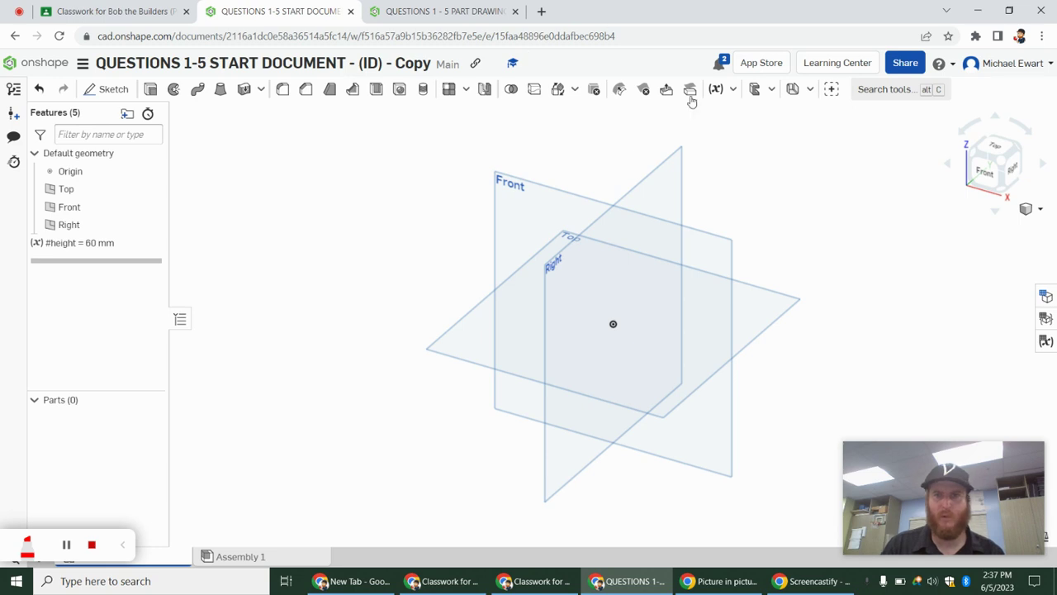
- Create a second length variable named thickness with a value of 45 mm
{"action": "left_click", "coordinate": [869, 89]}
{"action": "left_click", "coordinate": [722, 167]}
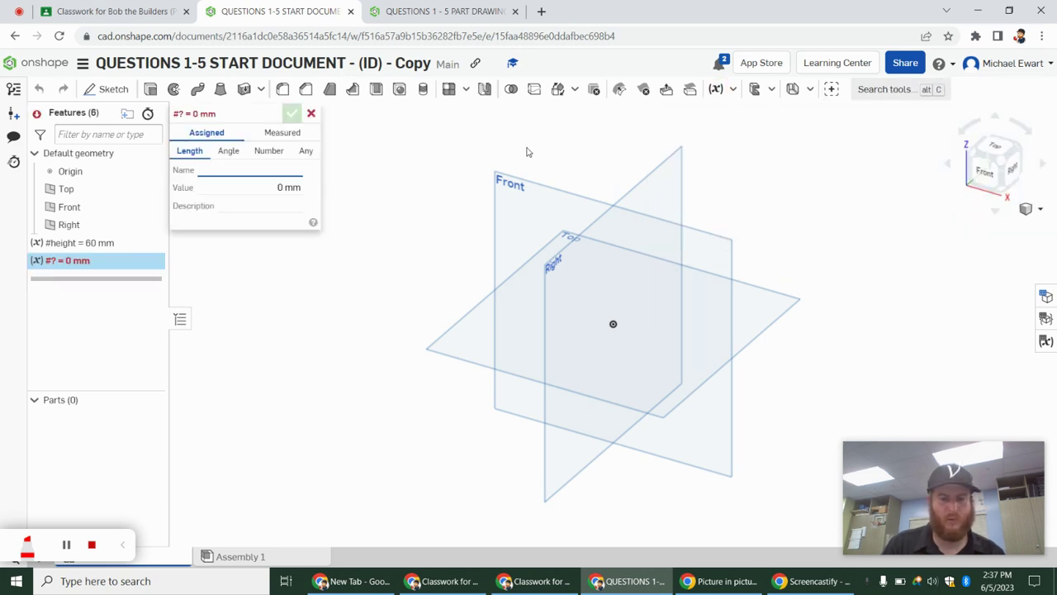
{"action": "type", "text": "thicknes"}
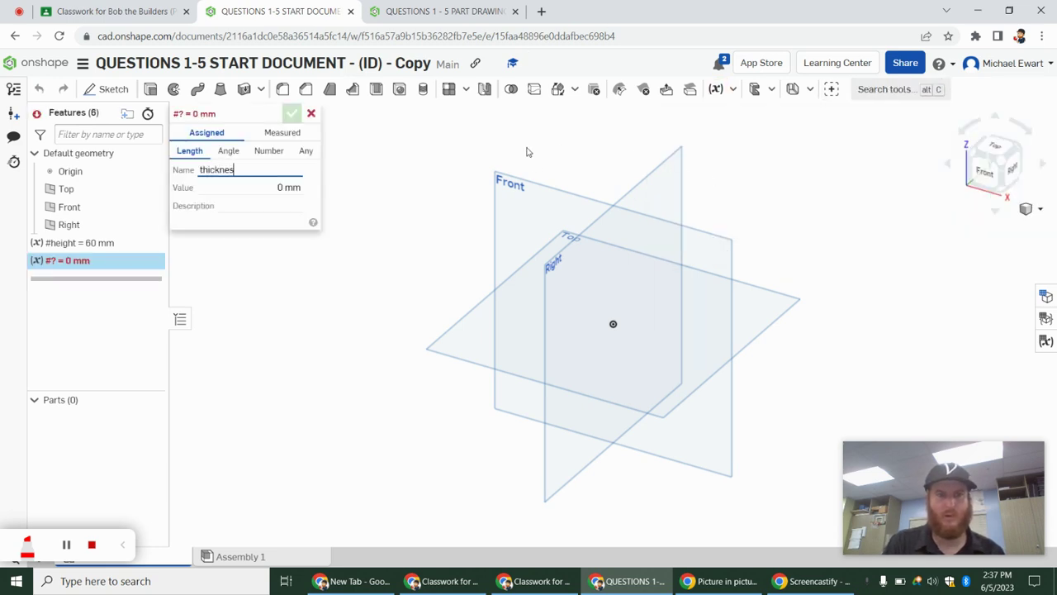
{"action": "type", "text": "s"}
{"action": "key", "text": "Tab"}
{"action": "type", "text": "45"}
{"action": "key", "text": "Return"}
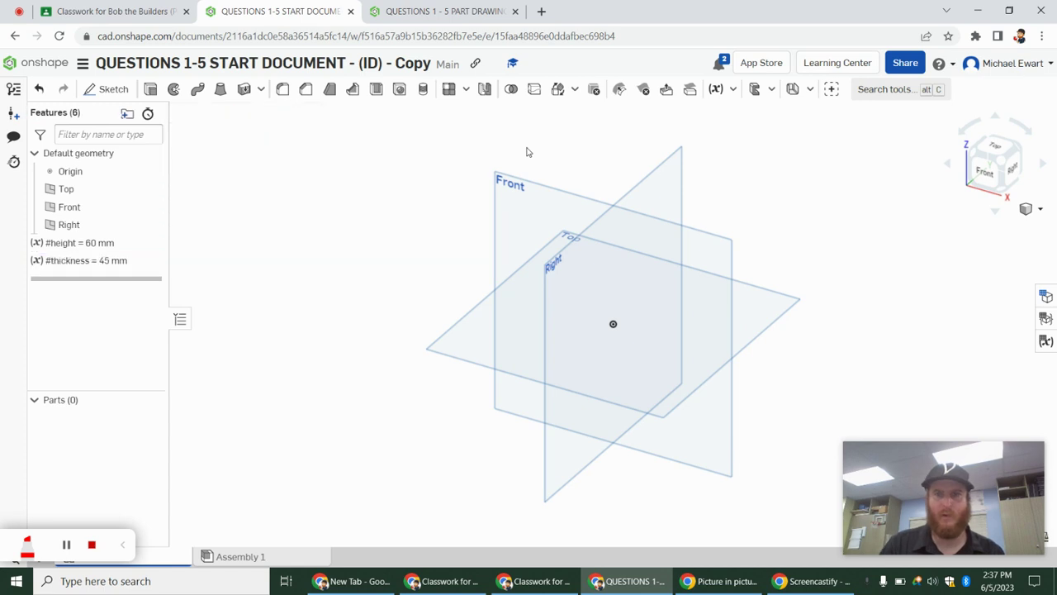
- Create an angle variable named angle with a value of 90 deg
{"action": "left_click", "coordinate": [863, 89]}
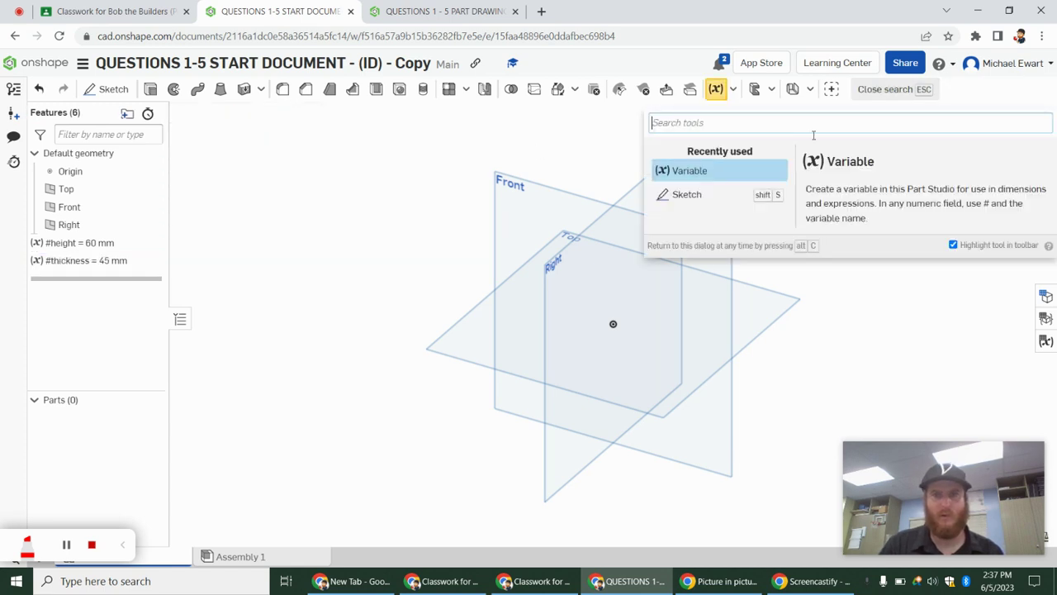
{"action": "left_click", "coordinate": [758, 173]}
{"action": "left_click", "coordinate": [227, 151]}
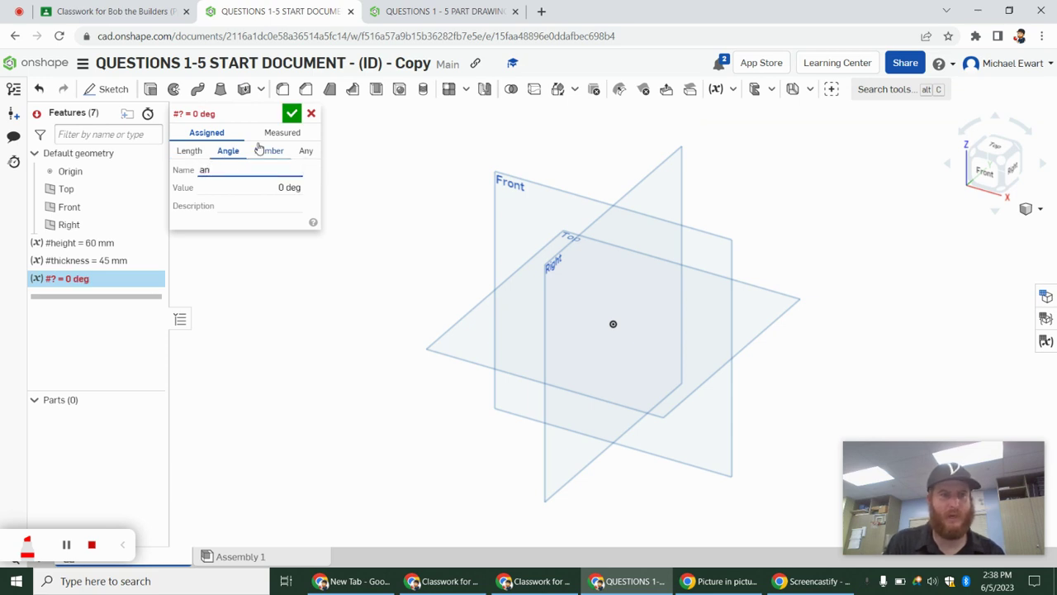
{"action": "key", "text": "Tab"}
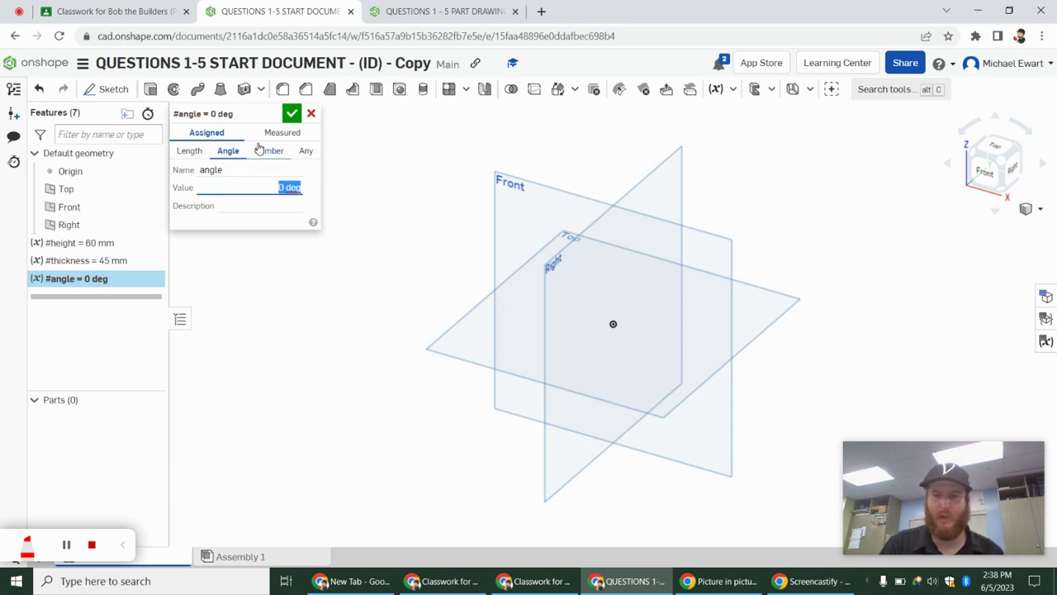
{"action": "type", "text": "90"}
{"action": "key", "text": "Return"}
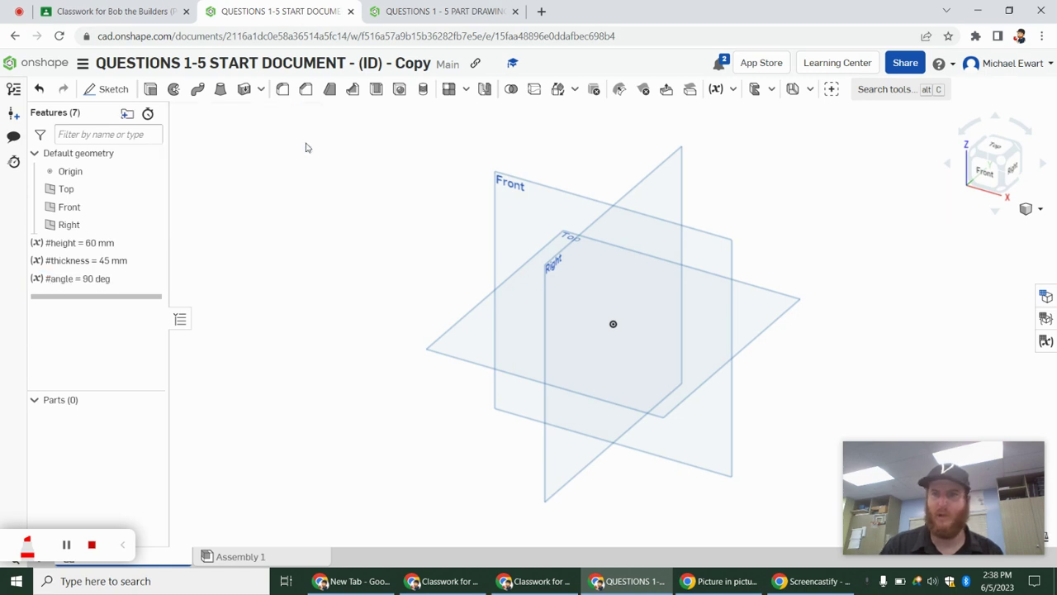
- Create a length variable named offset with a value of 5 mm
{"action": "left_click", "coordinate": [863, 96]}
{"action": "type", "text": "f"}
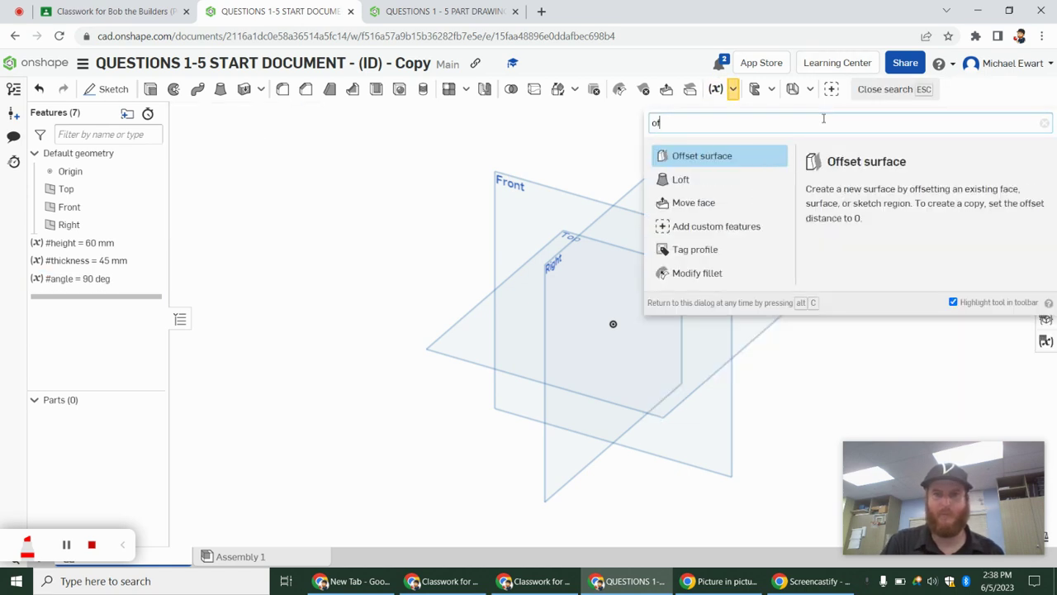
{"action": "key", "text": "BackSpace"}
{"action": "key", "text": "Return"}
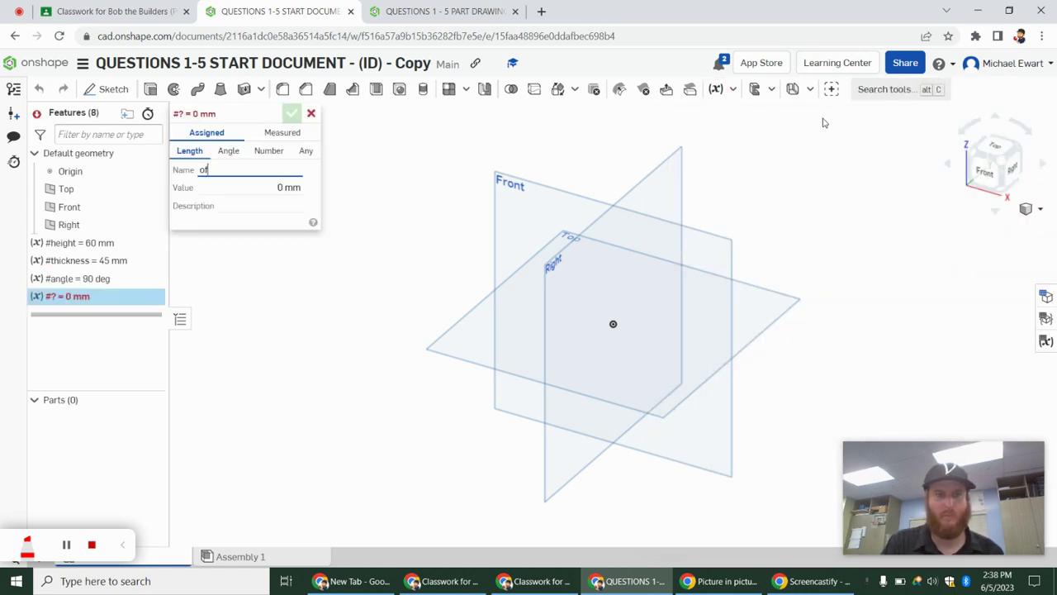
{"action": "type", "text": "offset"}
{"action": "key", "text": "Tab"}
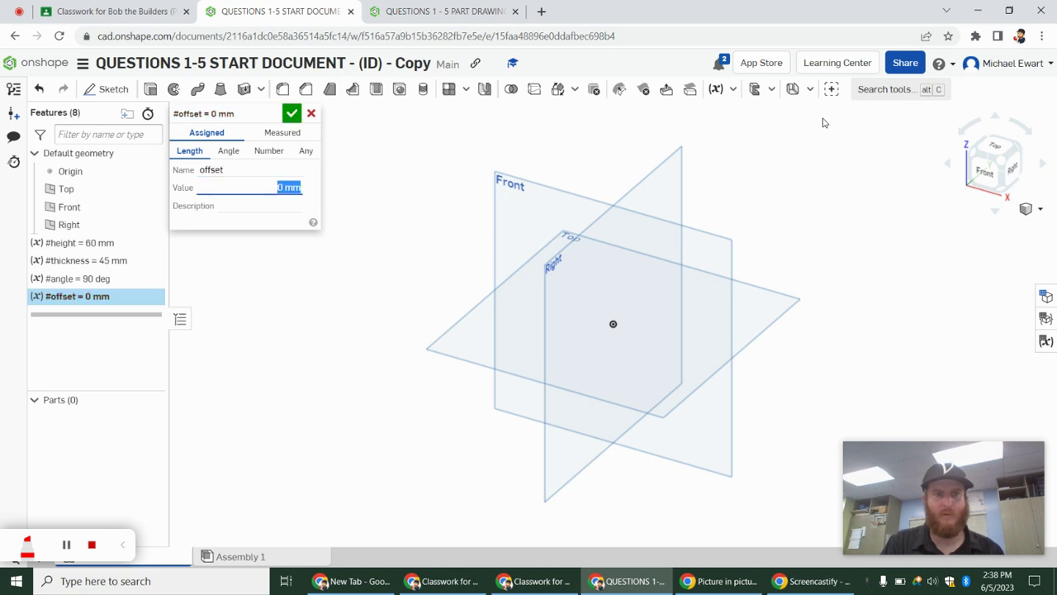
{"action": "key", "text": "Return"}
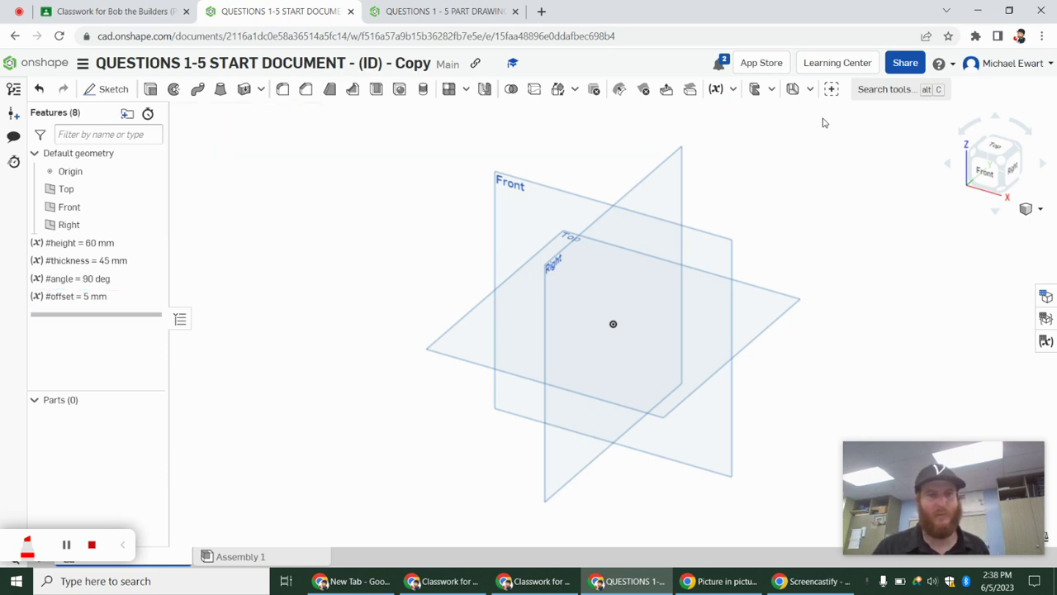
- Sketch a rectangle 100 mm wide and about 87 mm tall on the Front plane, its base level with the origin
{"action": "left_click", "coordinate": [114, 90]}
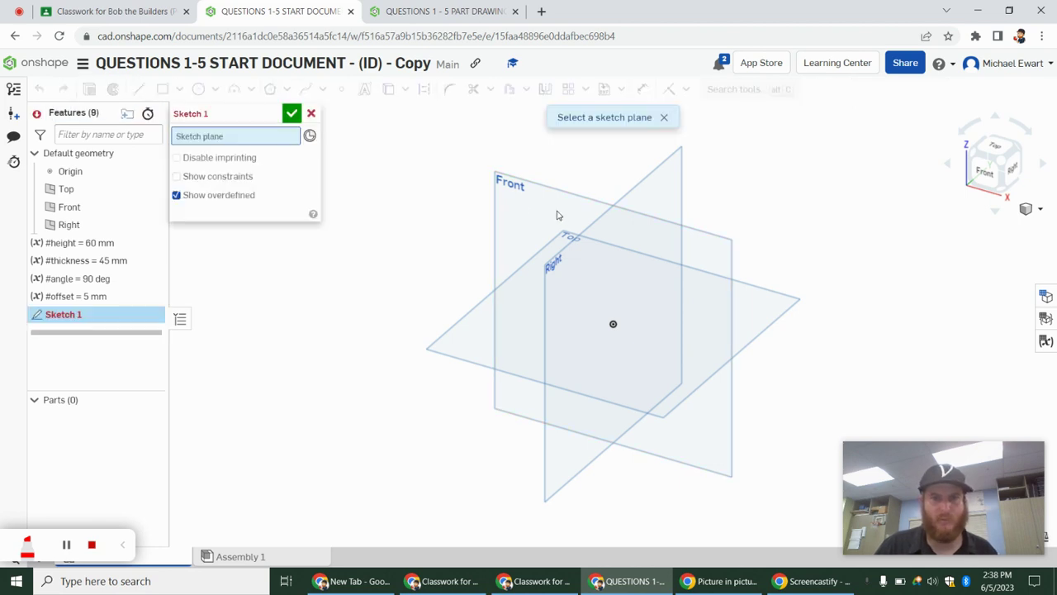
{"action": "left_click", "coordinate": [556, 216]}
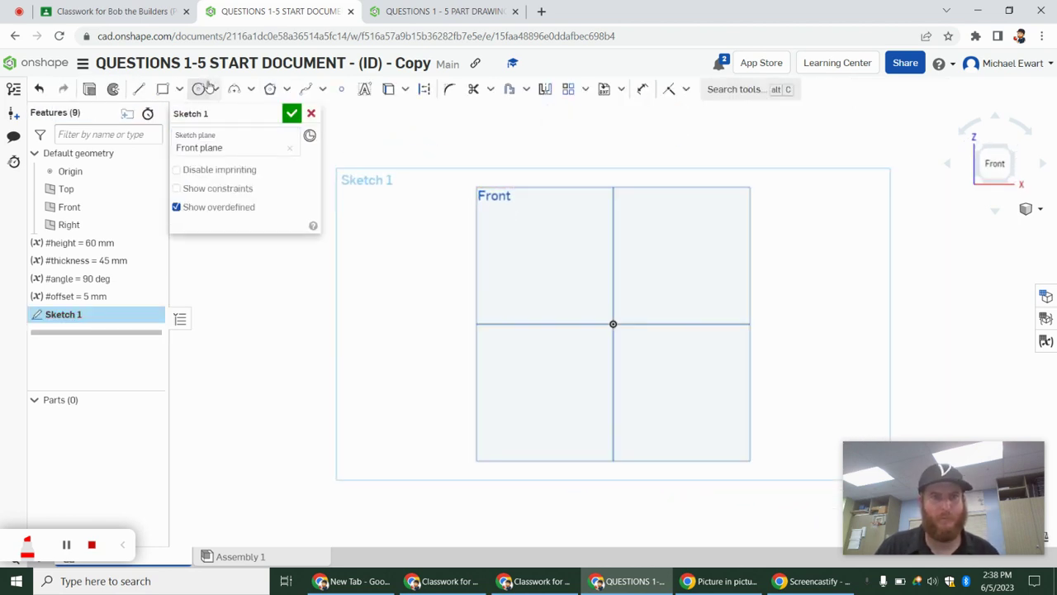
{"action": "left_click", "coordinate": [163, 90]}
{"action": "left_click", "coordinate": [513, 324]}
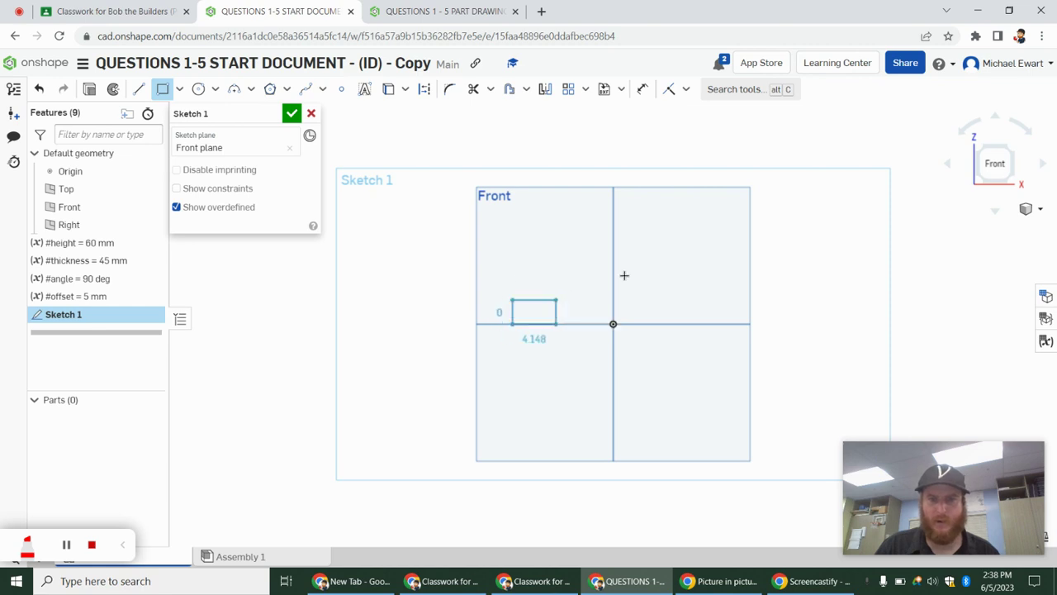
{"action": "left_click", "coordinate": [779, 166]}
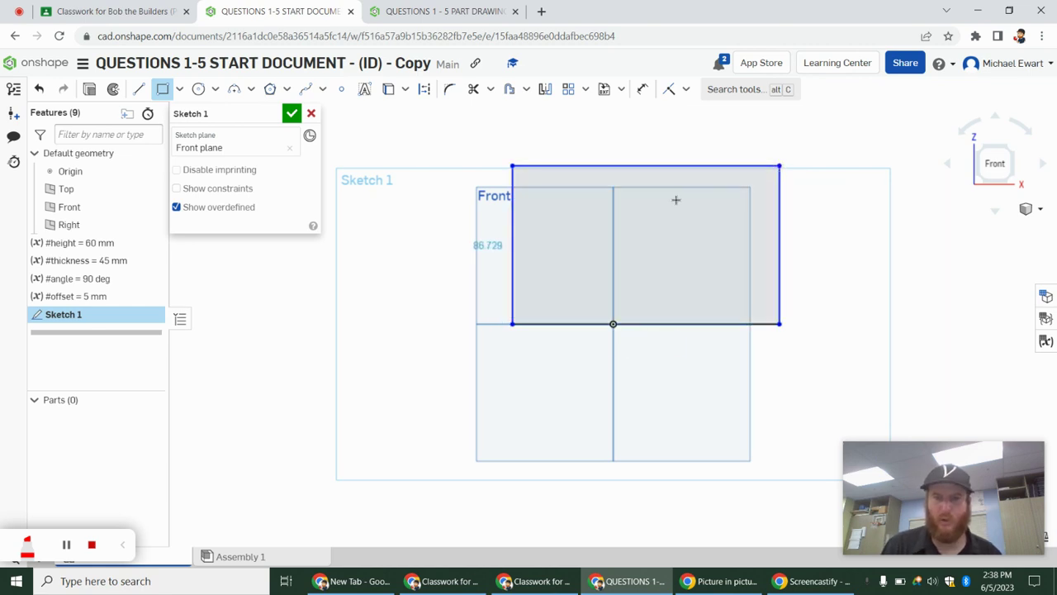
{"action": "type", "text": "100"}
{"action": "key", "text": "Return"}
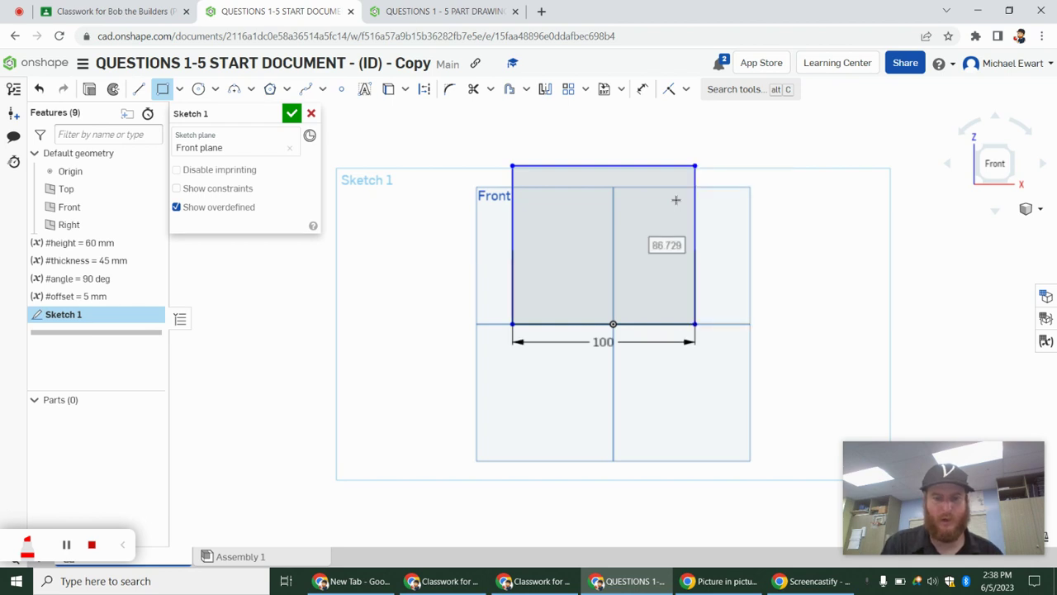
- Dimension the rectangle's vertical side with the variable #height
{"action": "key", "text": "d"}
{"action": "key", "text": "d"}
{"action": "scroll", "coordinate": [685, 237], "scroll_direction": "up", "scroll_amount": 2}
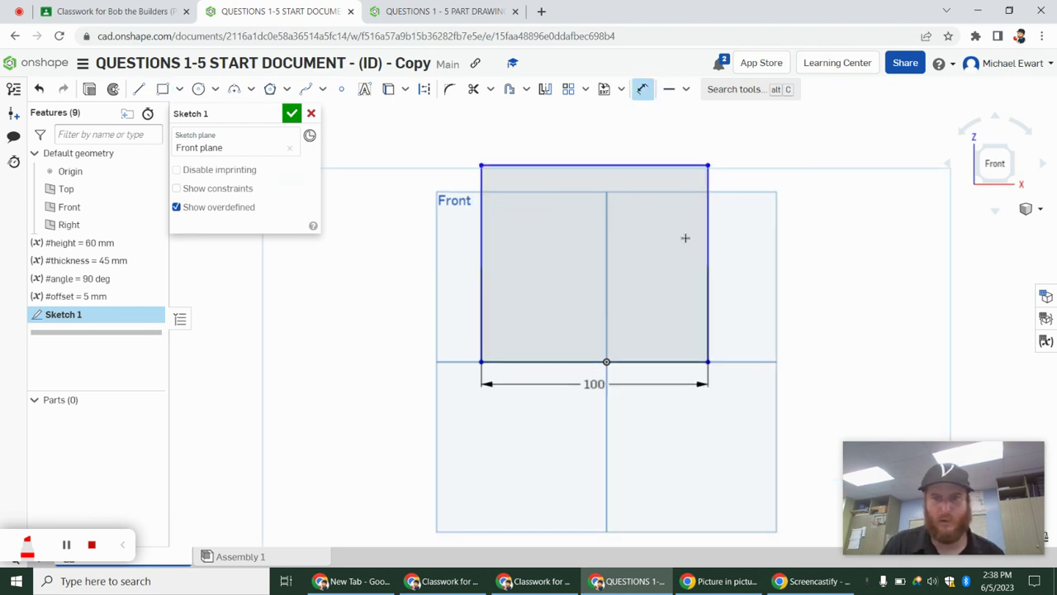
{"action": "left_click", "coordinate": [701, 256]}
{"action": "left_click", "coordinate": [726, 261]}
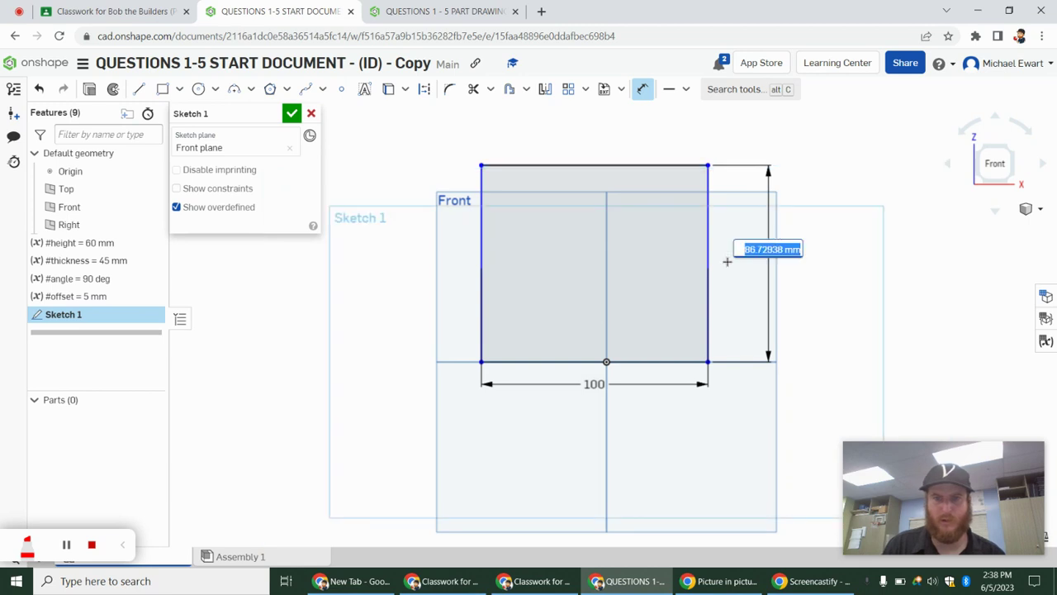
{"action": "type", "text": "height"}
{"action": "key", "text": "Return"}
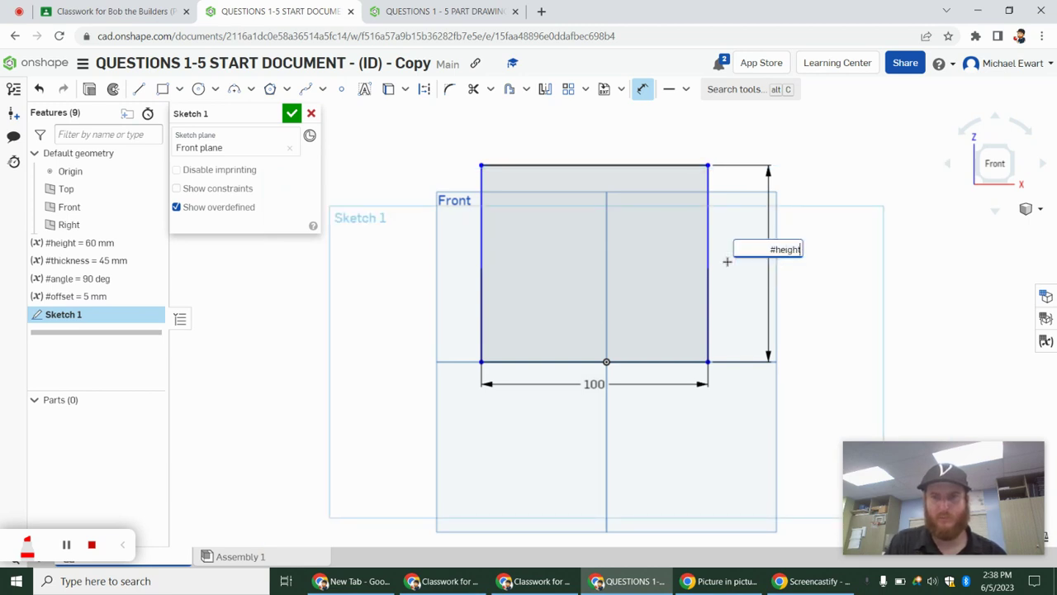
{"action": "key", "text": "Return"}
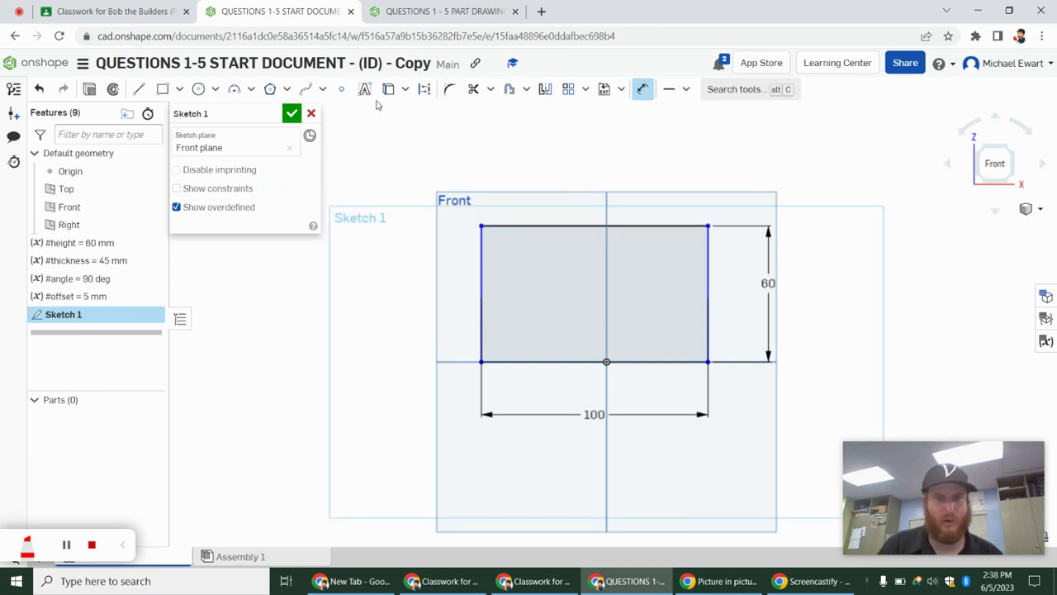
- Add a sketch point at the midpoint of the rectangle's bottom edge and make it coincident with the origin
{"action": "left_click", "coordinate": [341, 89]}
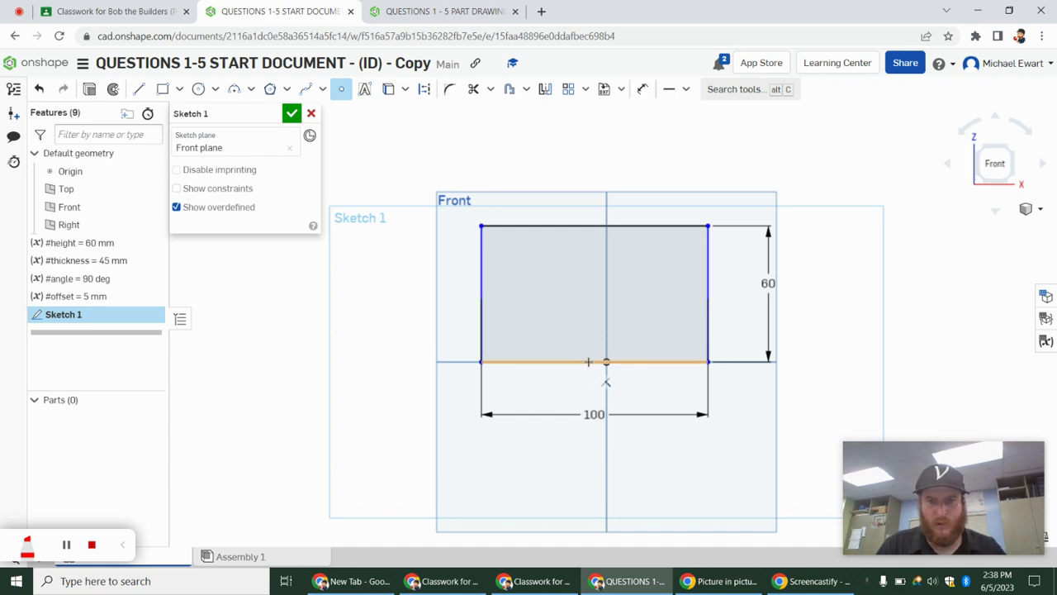
{"action": "left_click", "coordinate": [593, 361]}
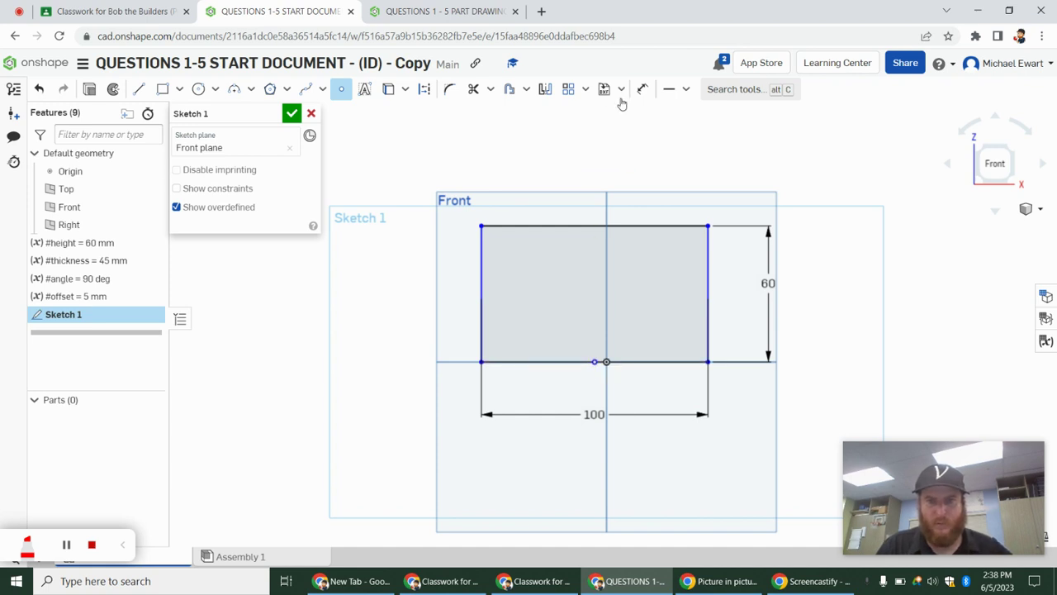
{"action": "left_click", "coordinate": [686, 89]}
{"action": "left_click", "coordinate": [677, 111]}
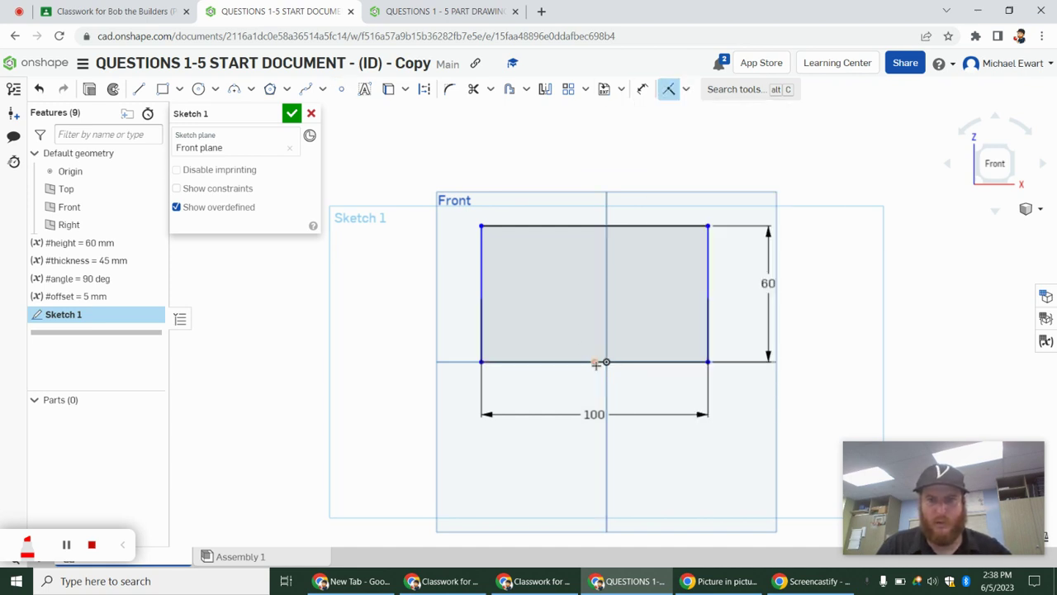
{"action": "left_click", "coordinate": [595, 364]}
{"action": "left_click", "coordinate": [604, 362]}
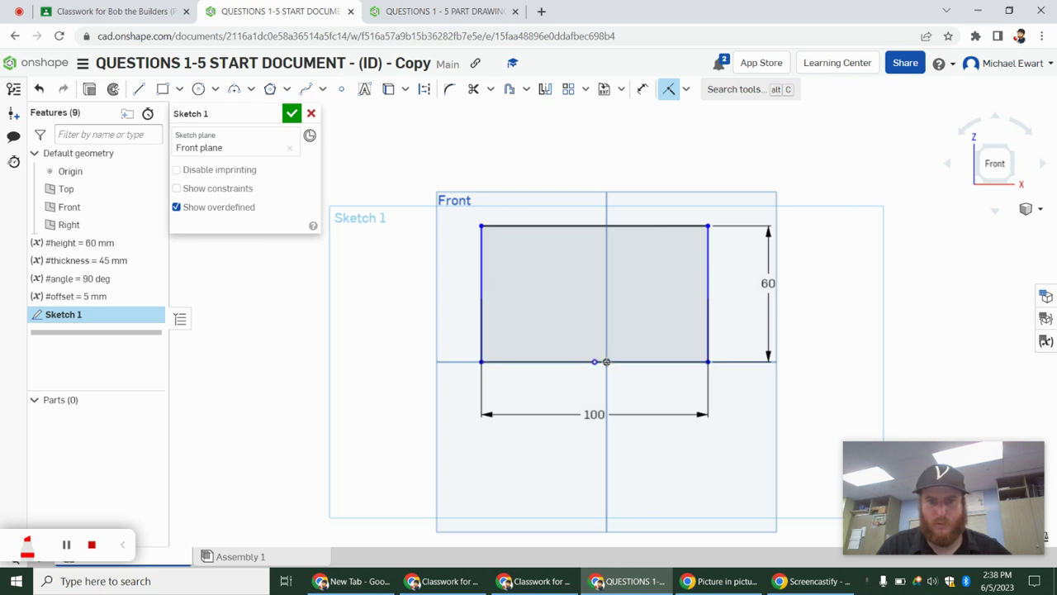
{"action": "scroll", "coordinate": [606, 362], "scroll_direction": "up", "scroll_amount": 5}
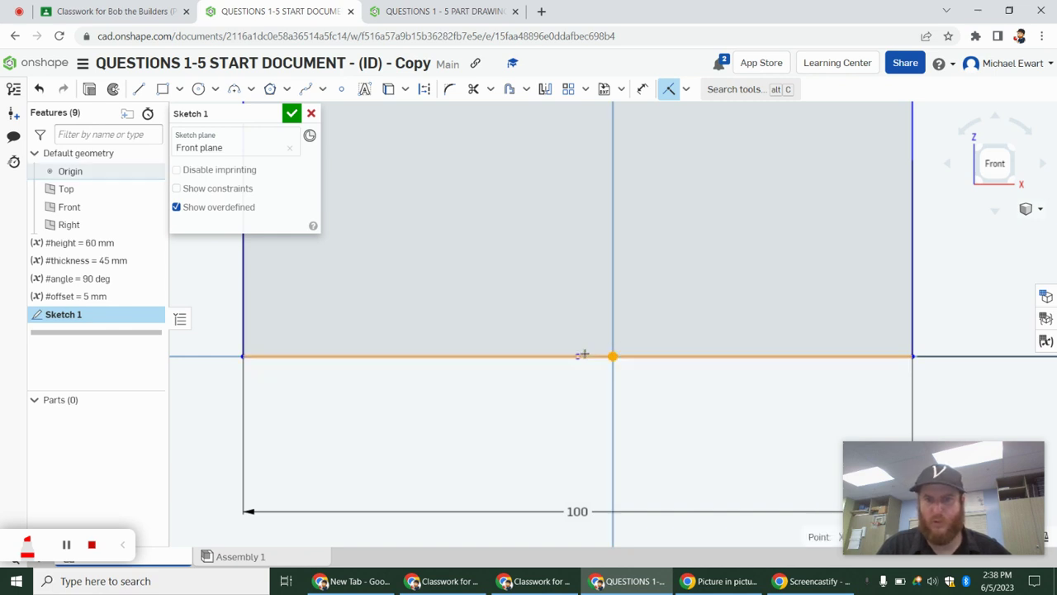
{"action": "scroll", "coordinate": [579, 364], "scroll_direction": "down", "scroll_amount": 4}
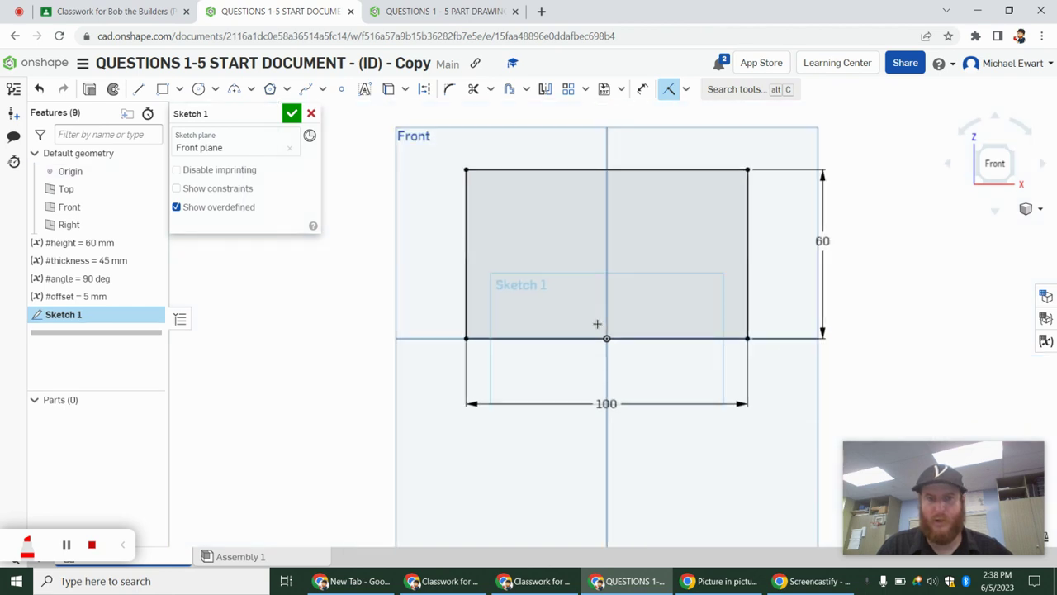
{"action": "middle_click_drag", "start_coordinate": [597, 324], "coordinate": [562, 348]}
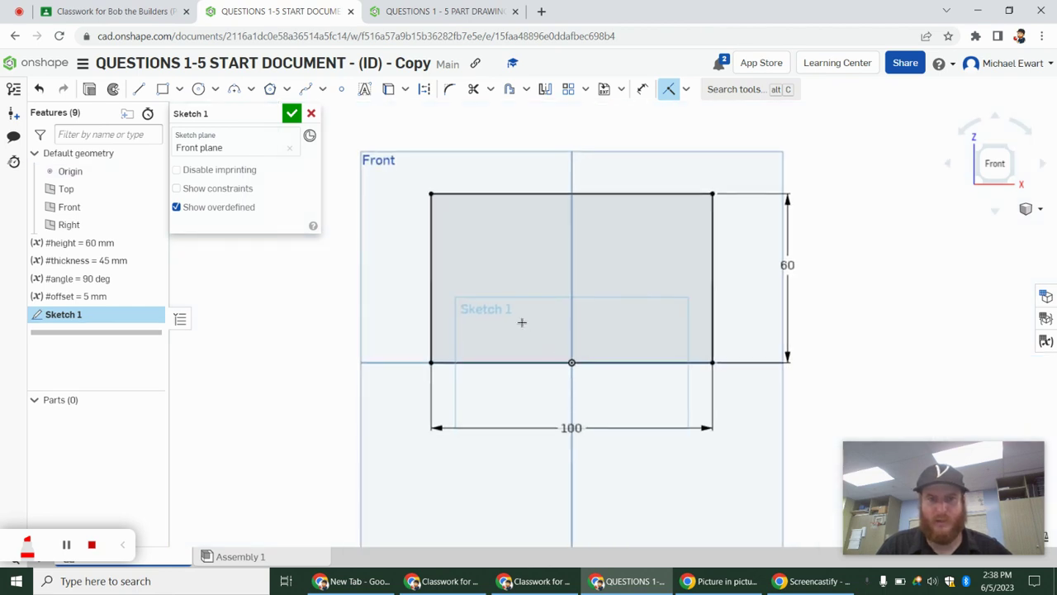
- Check the V profile in the question 1 drawing and draw a 20 mm line along the rectangle's top edge from its upper-left corner
{"action": "left_click", "coordinate": [416, 17]}
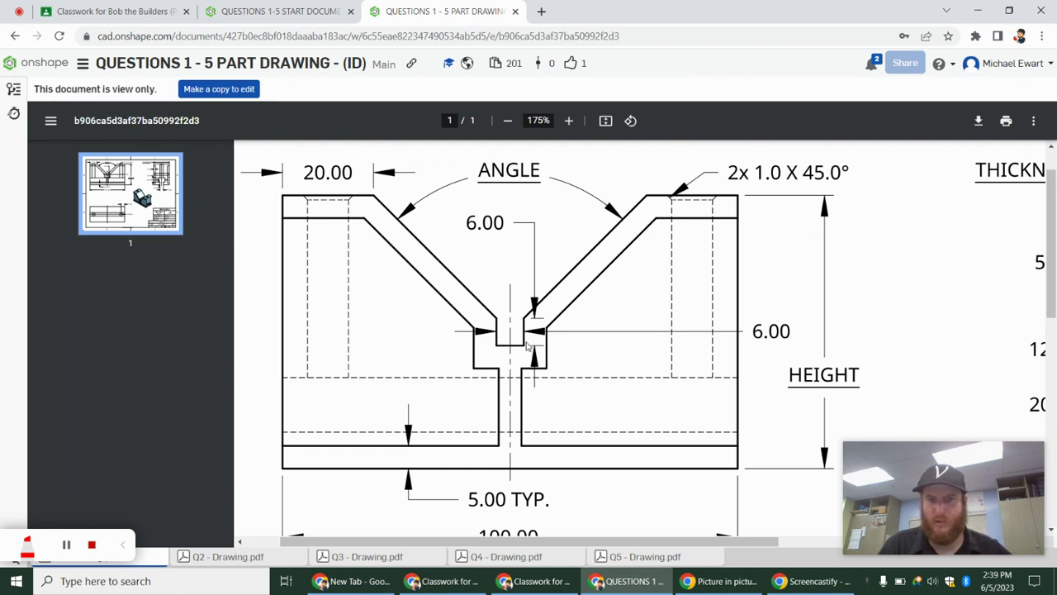
{"action": "left_click", "coordinate": [277, 11]}
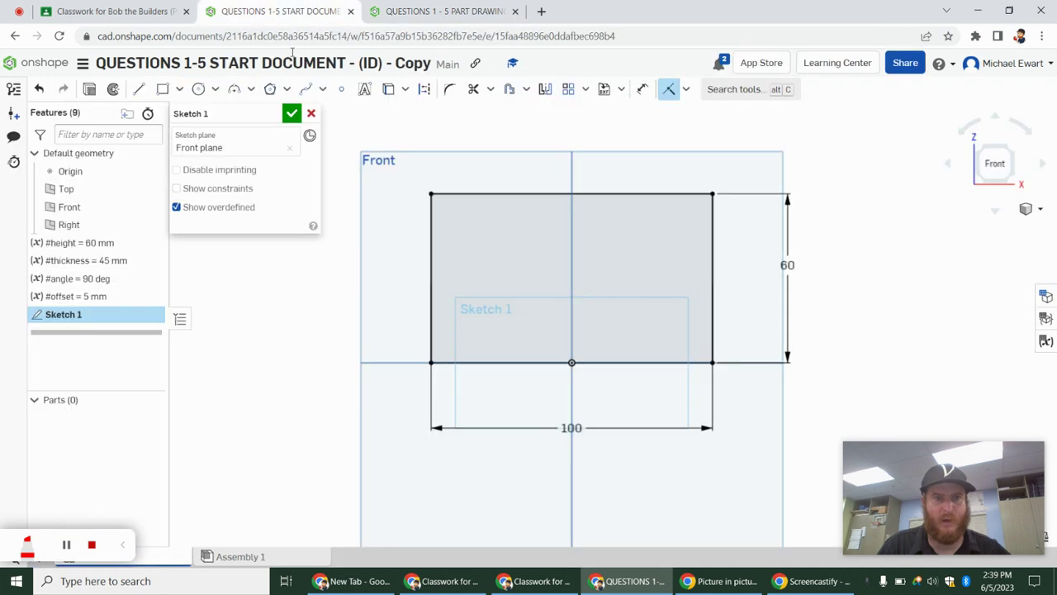
{"action": "left_click", "coordinate": [136, 89]}
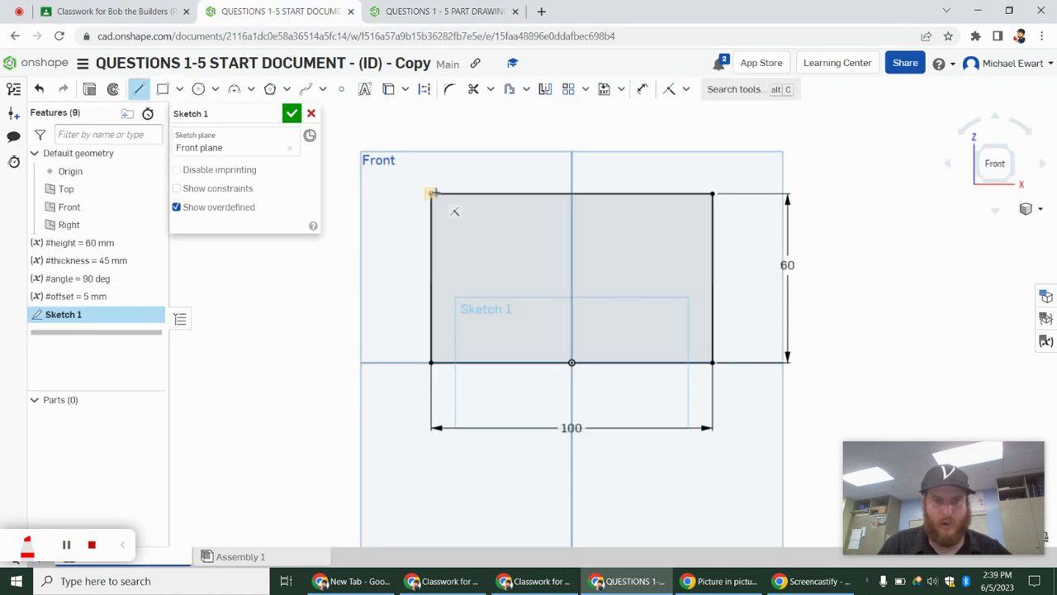
{"action": "left_click", "coordinate": [490, 193]}
{"action": "type", "text": "20"}
{"action": "key", "text": "Return"}
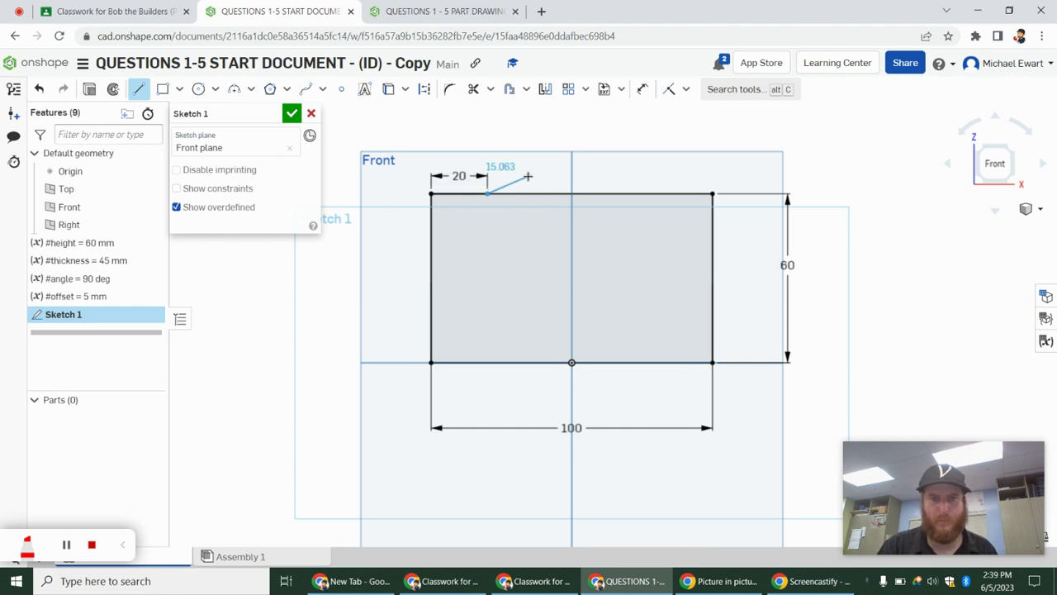
- Continue the lines into a V with a notch about 18.6 mm wide and 14.7 mm deep, ending with a 20 mm segment to the upper-right corner
{"action": "left_click", "coordinate": [542, 228]}
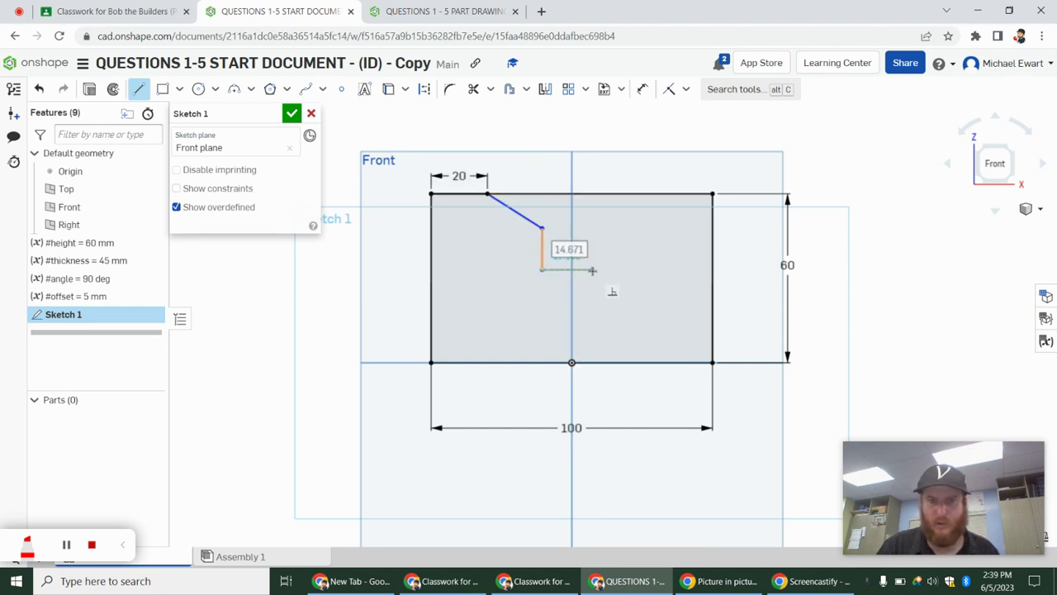
{"action": "left_click", "coordinate": [594, 270]}
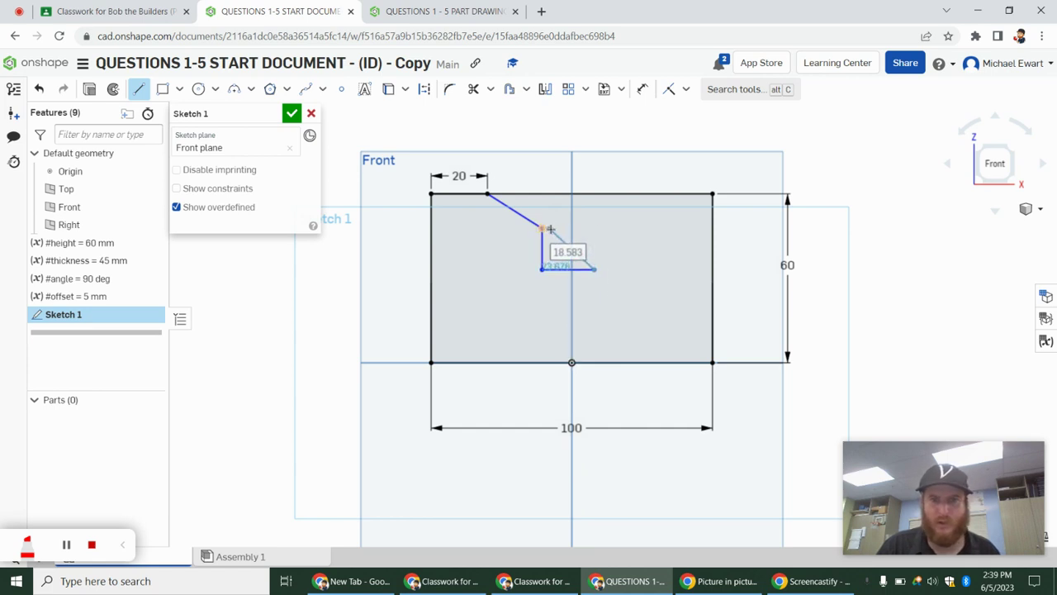
{"action": "left_click", "coordinate": [594, 229]}
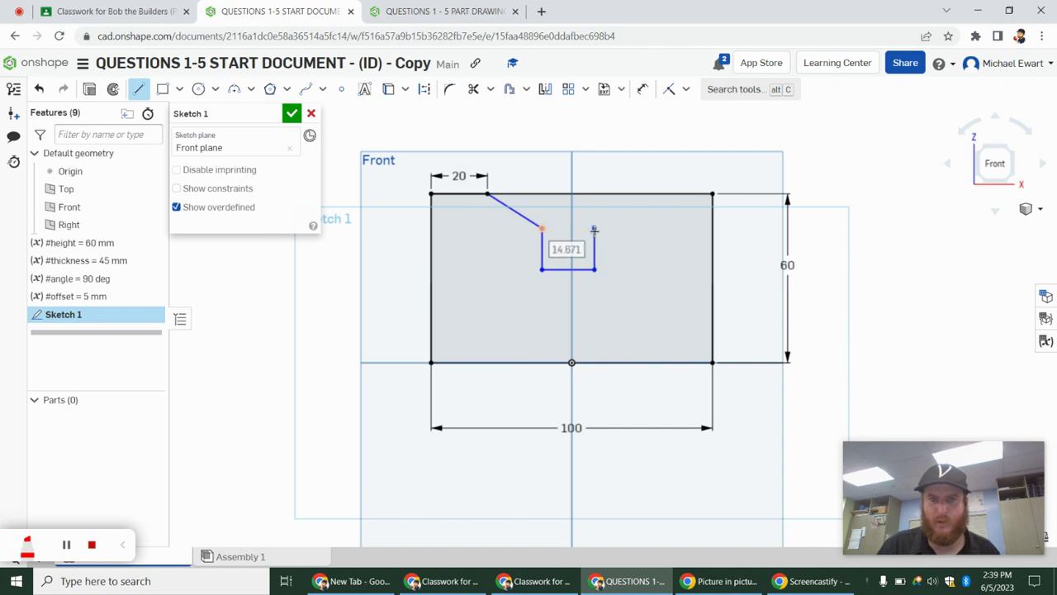
{"action": "left_click", "coordinate": [649, 194]}
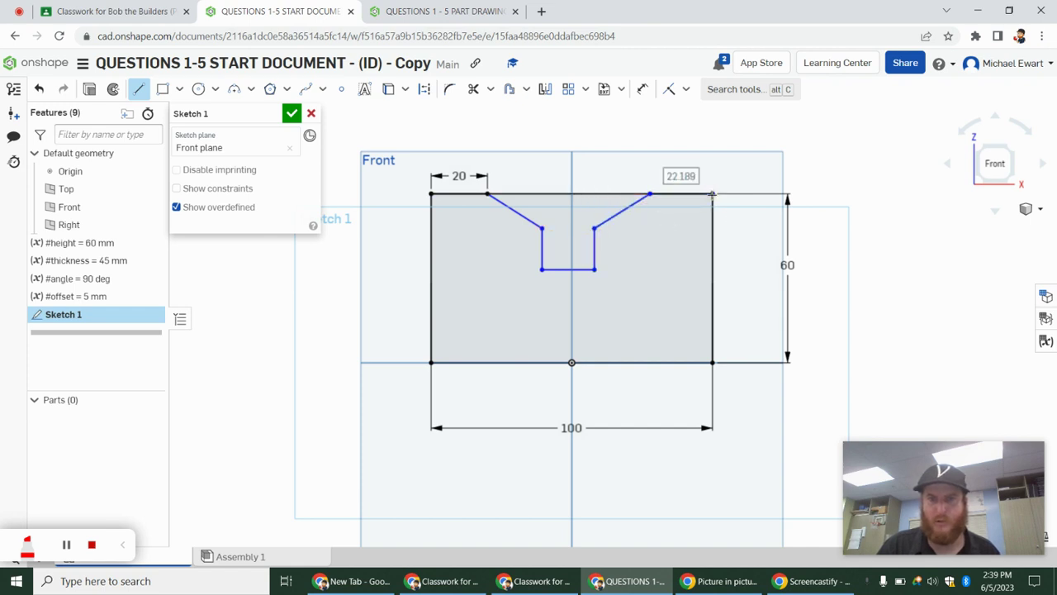
{"action": "type", "text": "20"}
{"action": "key", "text": "Return"}
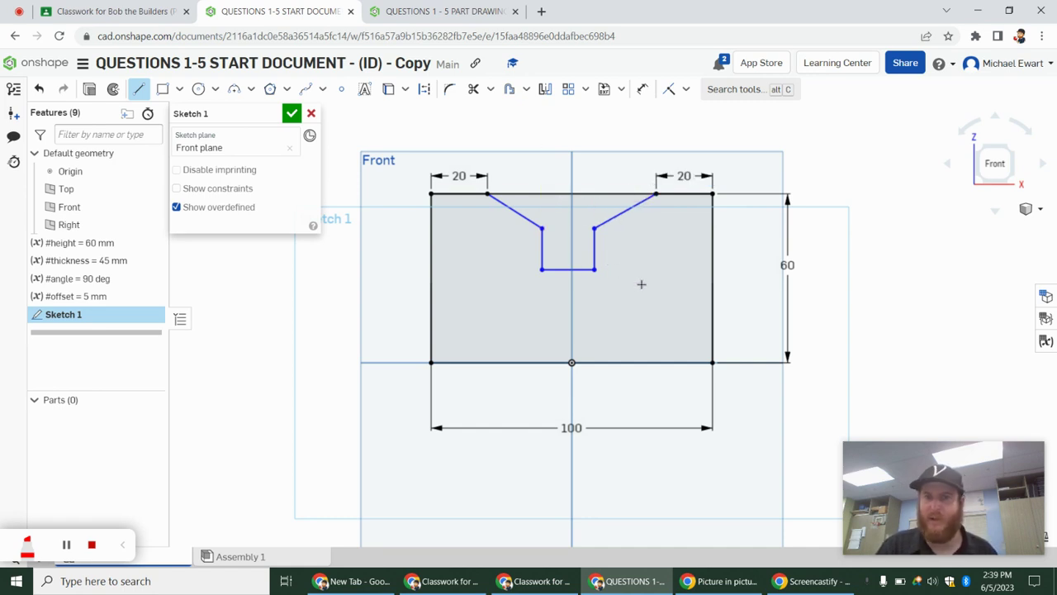
- Add a sketch point at the midpoint of the notch's bottom line and constrain it vertical with the origin
{"action": "left_click", "coordinate": [341, 88]}
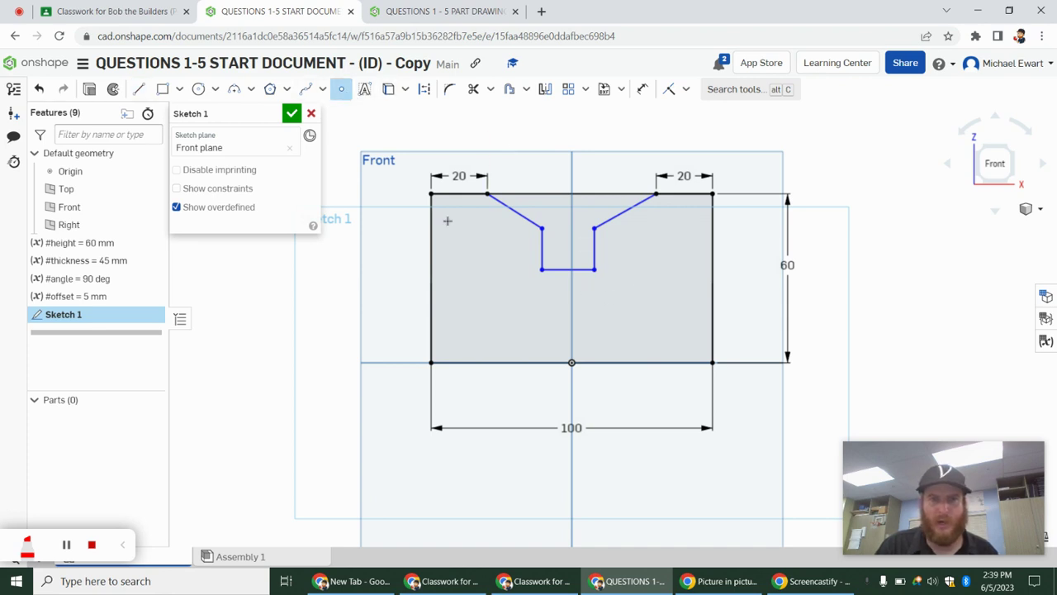
{"action": "left_click", "coordinate": [567, 268]}
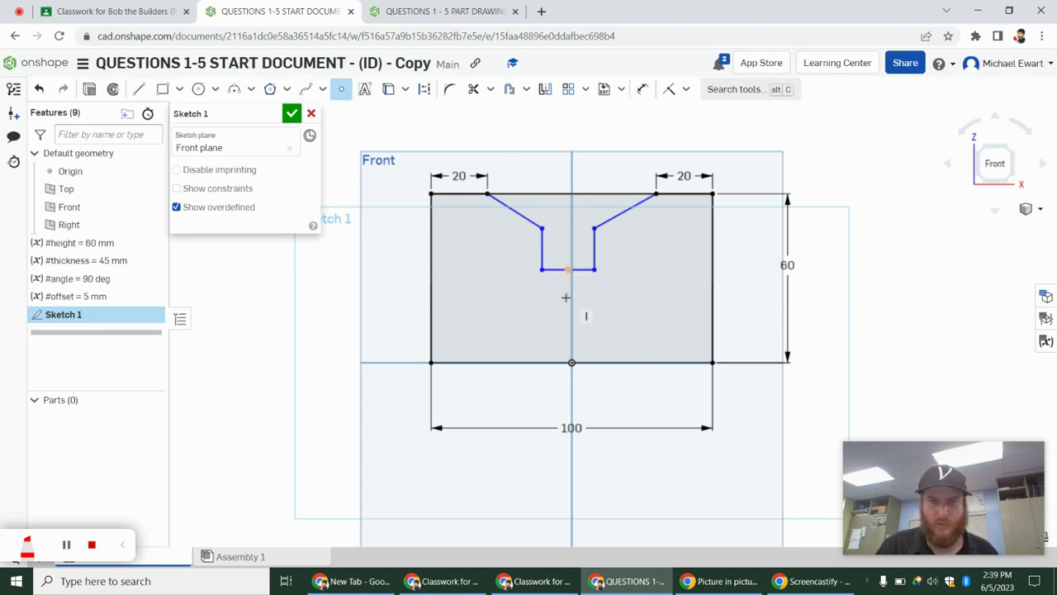
{"action": "left_click", "coordinate": [686, 89]}
{"action": "left_click", "coordinate": [698, 234]}
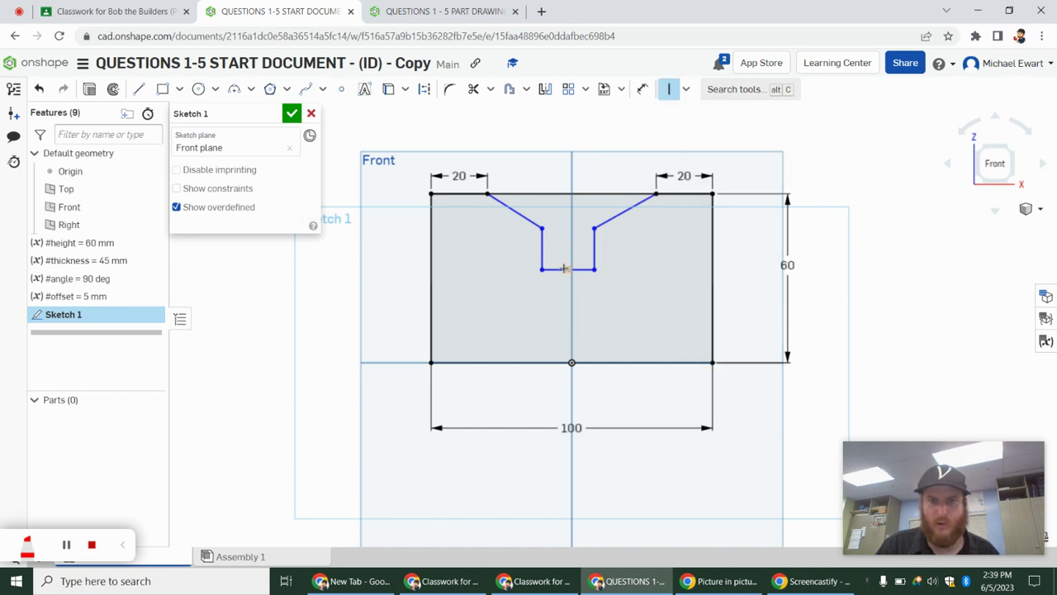
{"action": "left_click", "coordinate": [572, 361]}
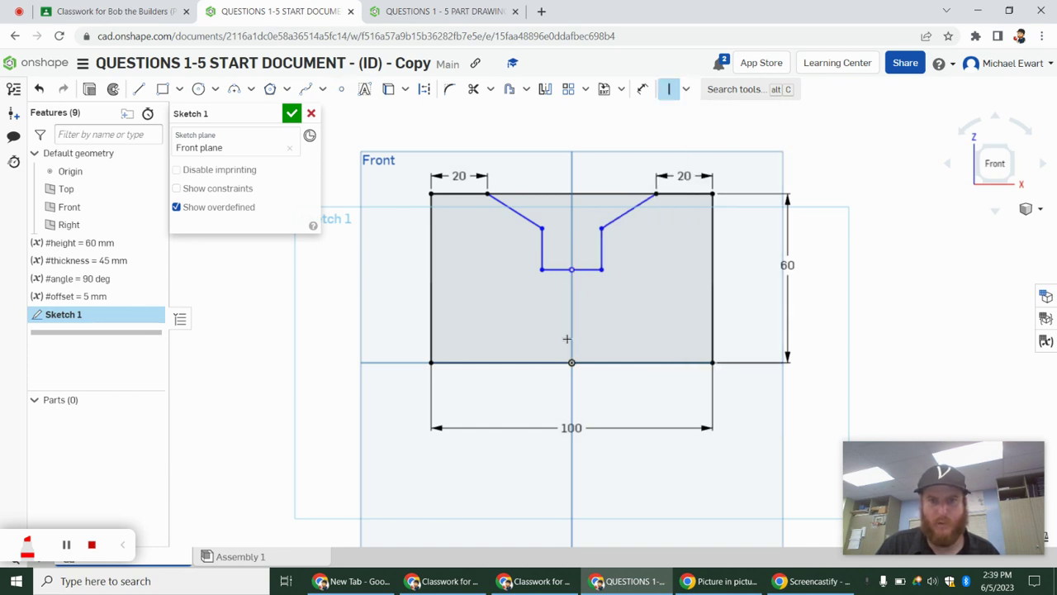
- Check the notch size in the question 1 drawing and dimension the notch's left side at 6 mm
{"action": "left_click", "coordinate": [450, 11]}
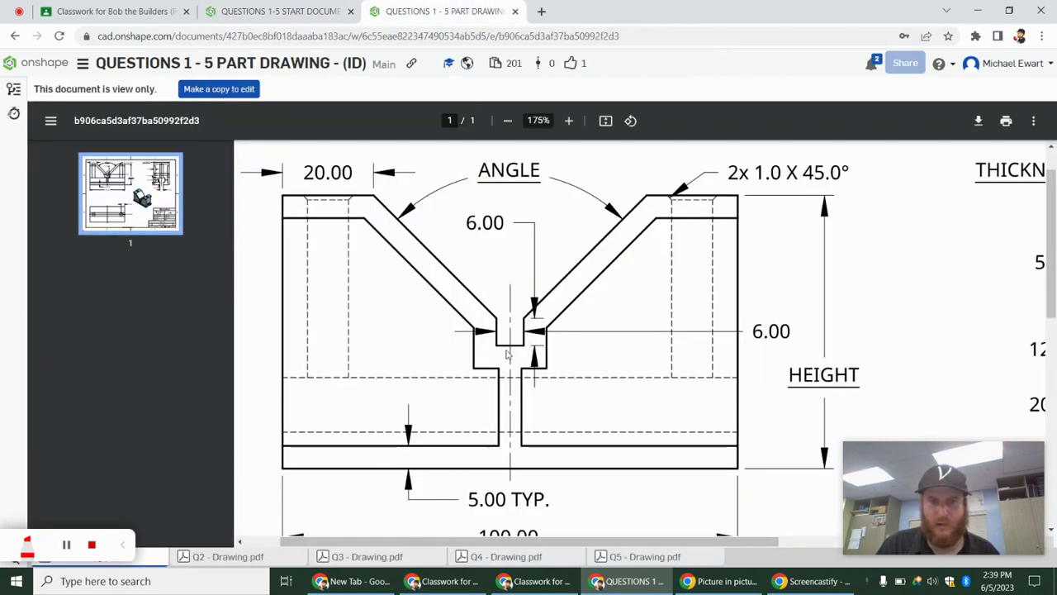
{"action": "left_click", "coordinate": [304, 8]}
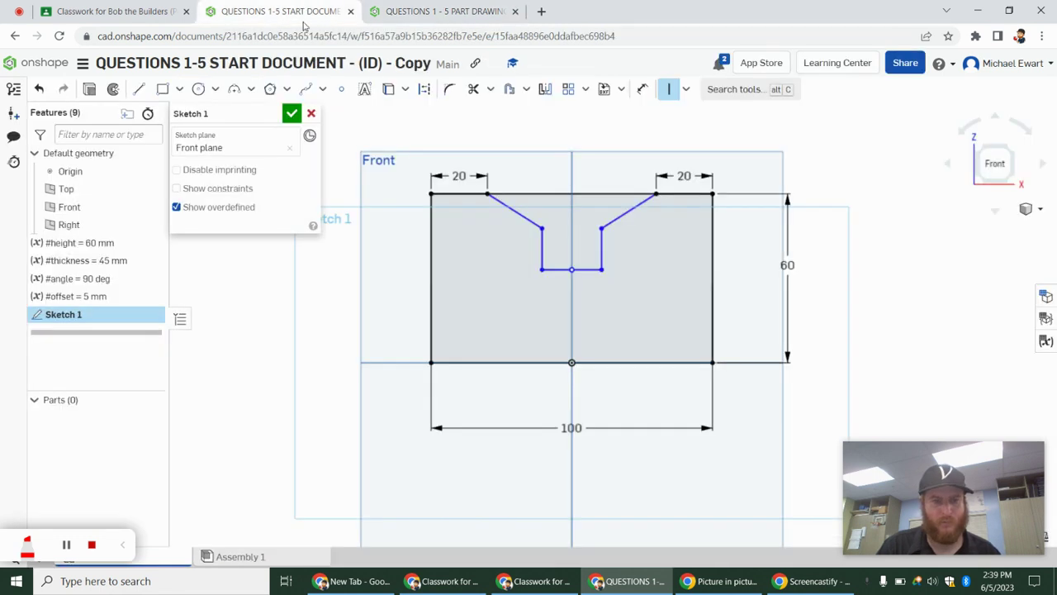
{"action": "key", "text": "d"}
{"action": "left_click", "coordinate": [542, 245]}
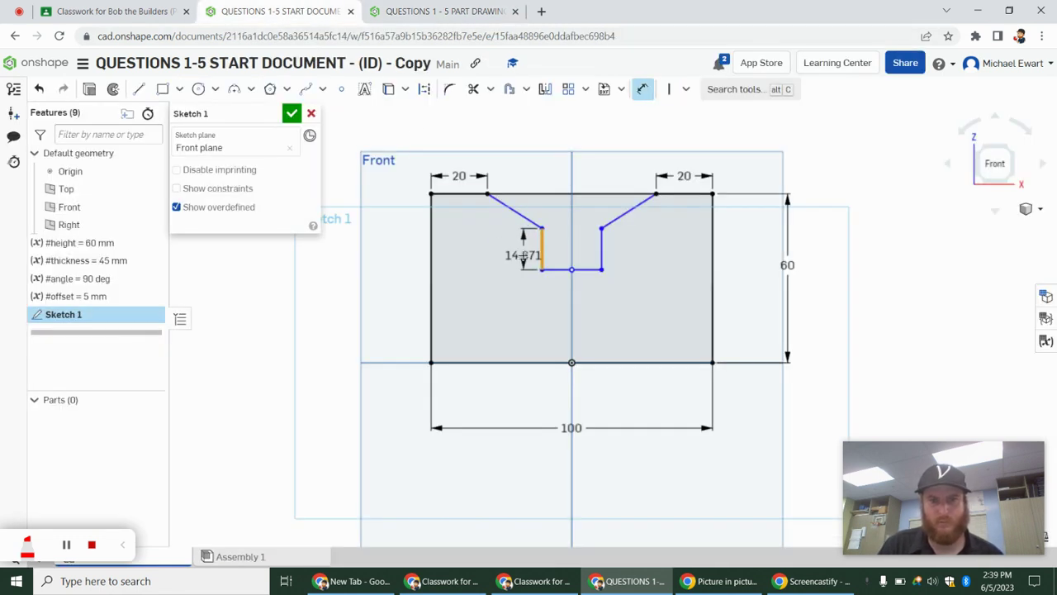
{"action": "left_click", "coordinate": [521, 255]}
{"action": "type", "text": "#offset"}
{"action": "key", "text": "Return"}
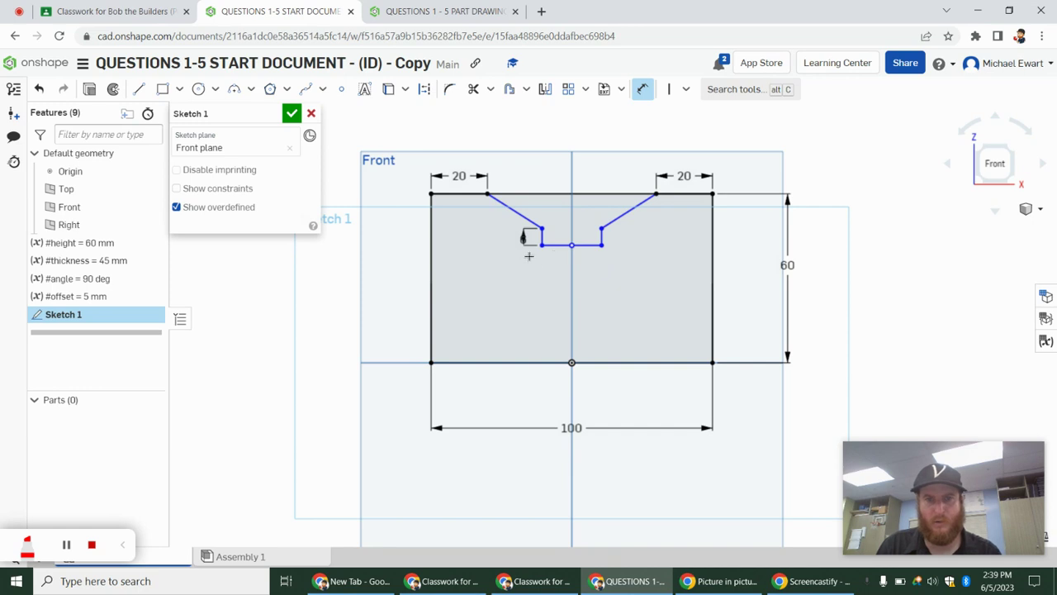
{"action": "key", "text": "Escape"}
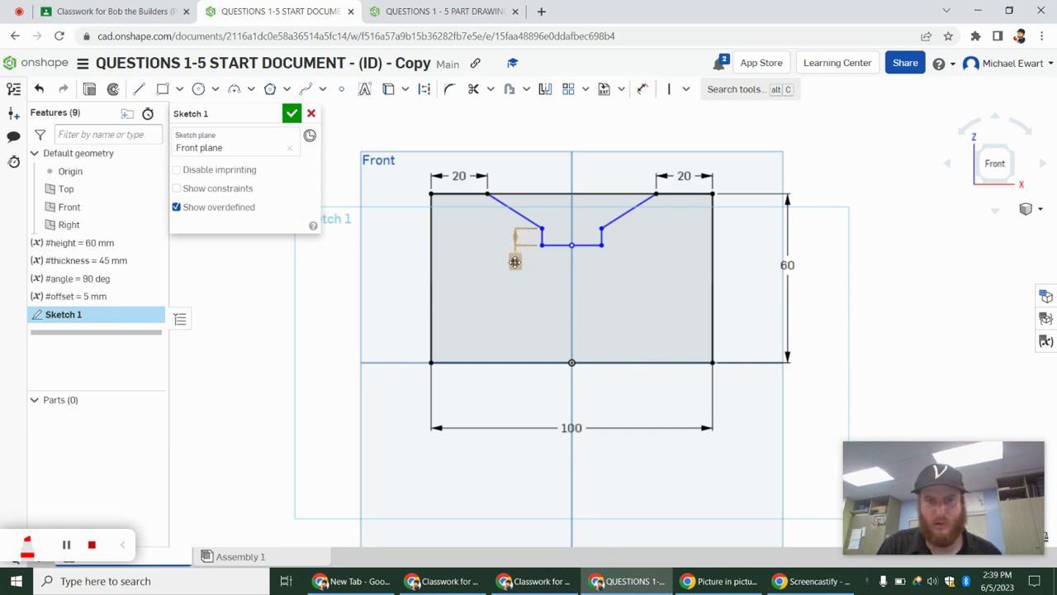
- Dimension the notch's bottom line at 6 mm
{"action": "key", "text": "d"}
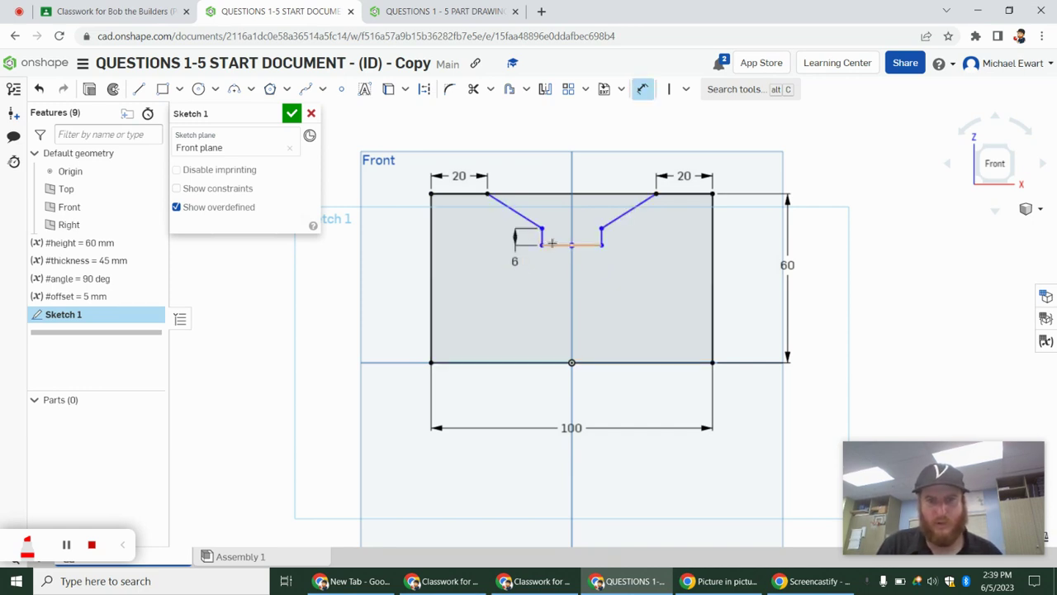
{"action": "left_click", "coordinate": [555, 246]}
{"action": "left_click", "coordinate": [632, 266]}
{"action": "type", "text": "6"}
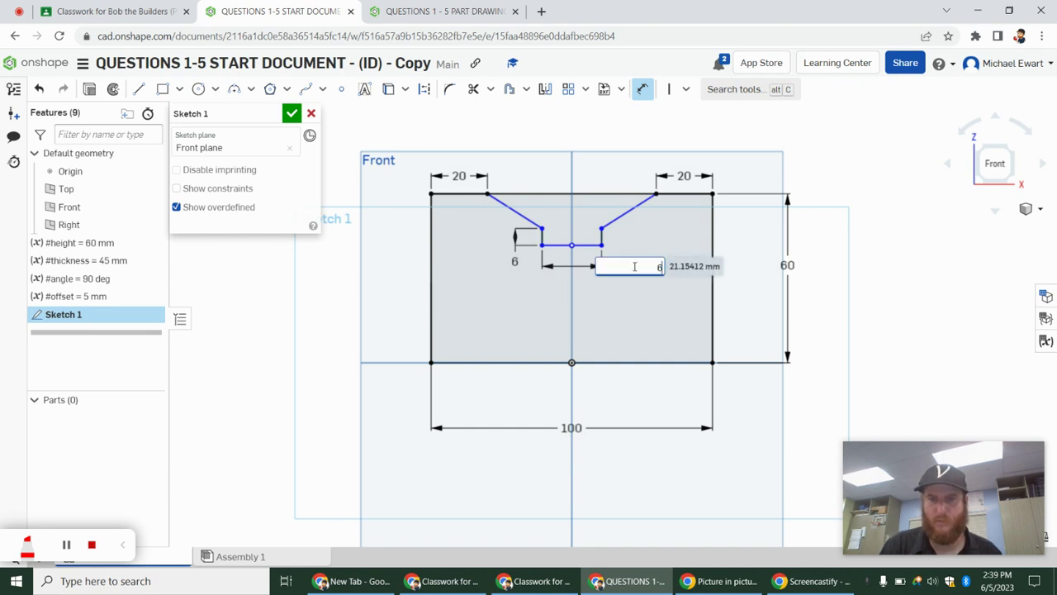
{"action": "key", "text": "Return"}
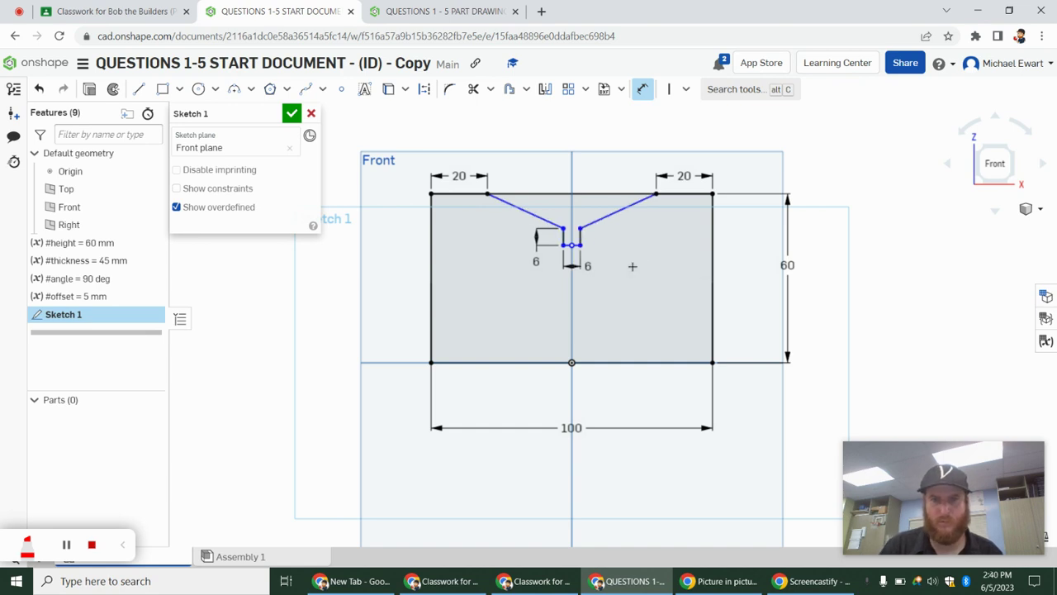
- Dimension the angle between the two sloped V lines with #angle and trim the rectangle's top edge across the V opening
{"action": "left_click", "coordinate": [567, 221]}
{"action": "left_click", "coordinate": [556, 170]}
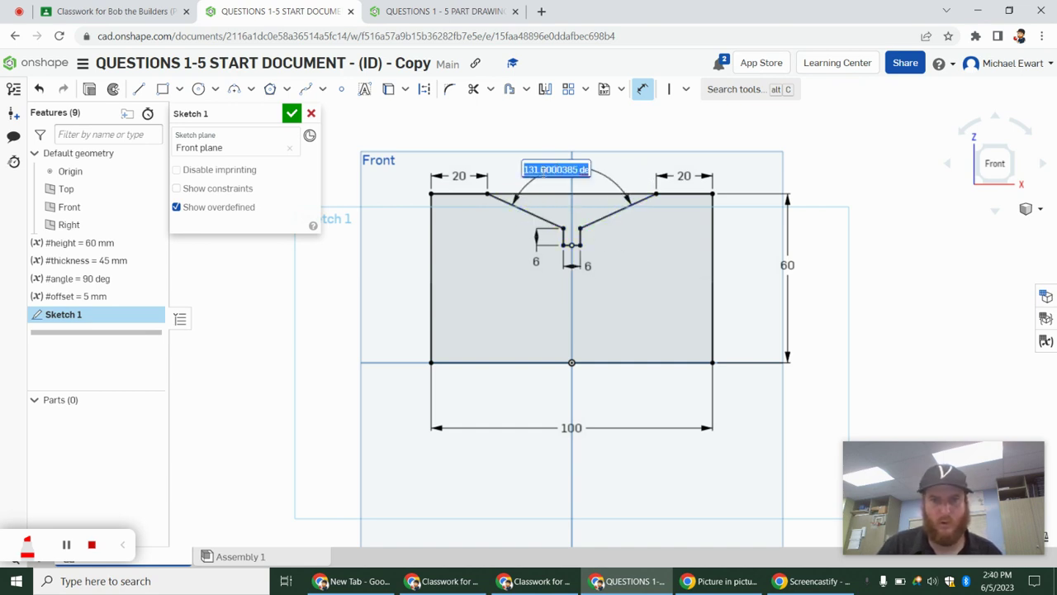
{"action": "type", "text": "#angle"}
{"action": "key", "text": "Return"}
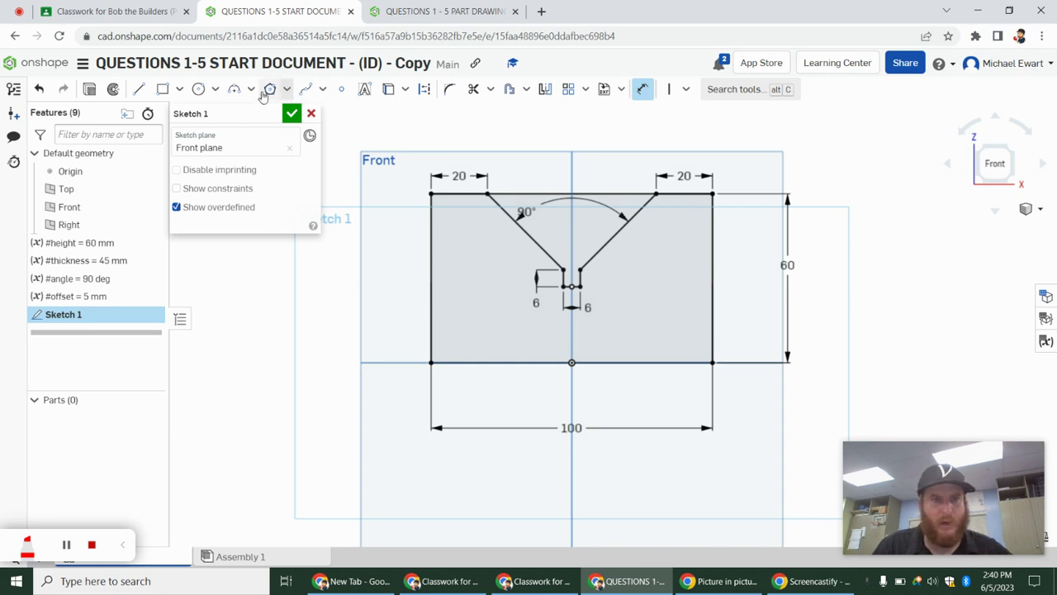
{"action": "left_click", "coordinate": [473, 89]}
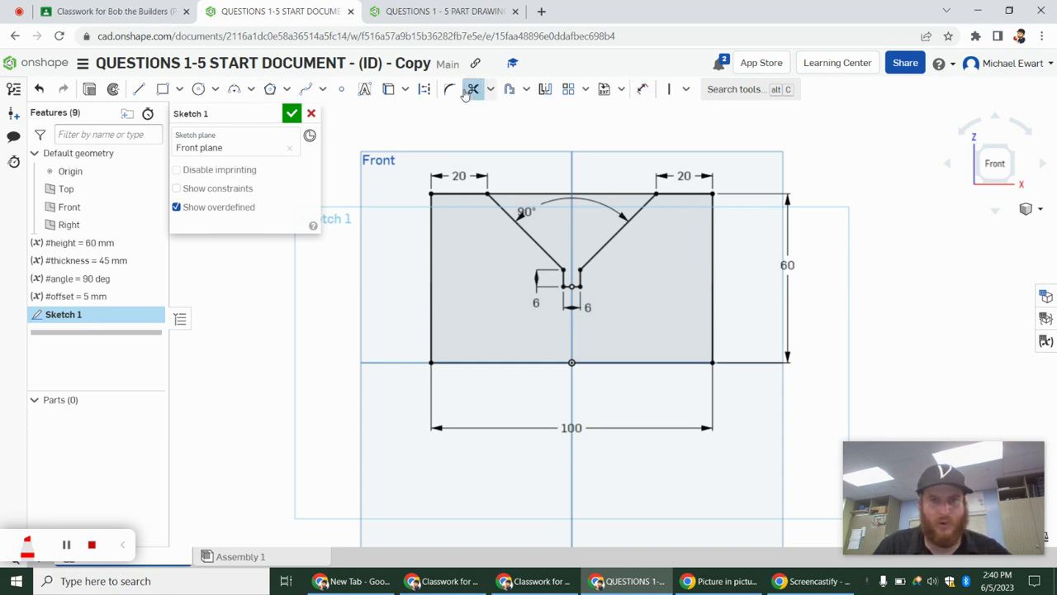
{"action": "left_click", "coordinate": [519, 195]}
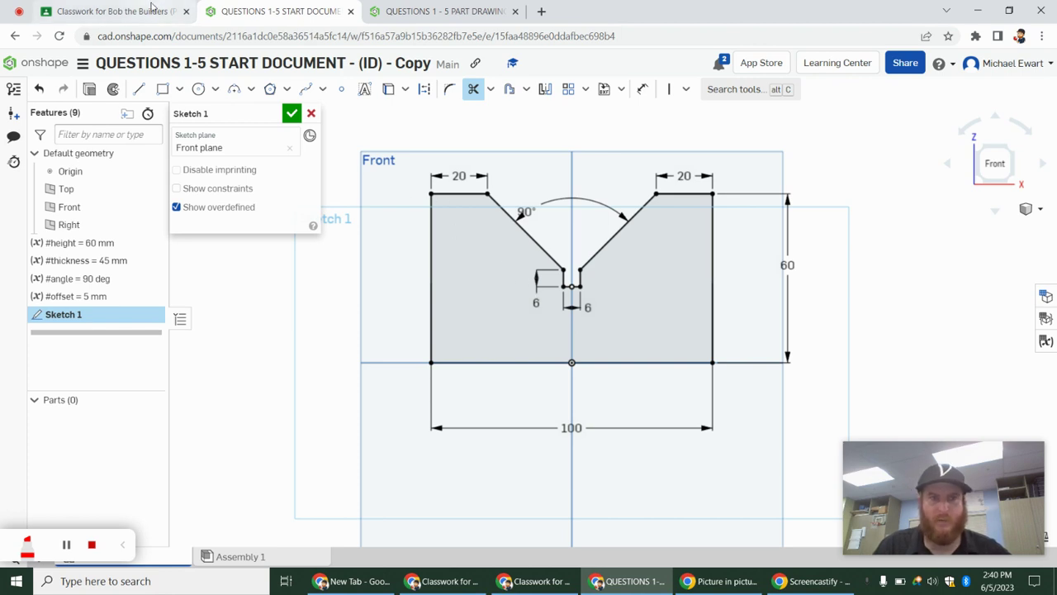
- Check the drawing and offset the full V profile, including both 20 mm segments and the notch, down into the body by the #offset variable
{"action": "left_click", "coordinate": [438, 10]}
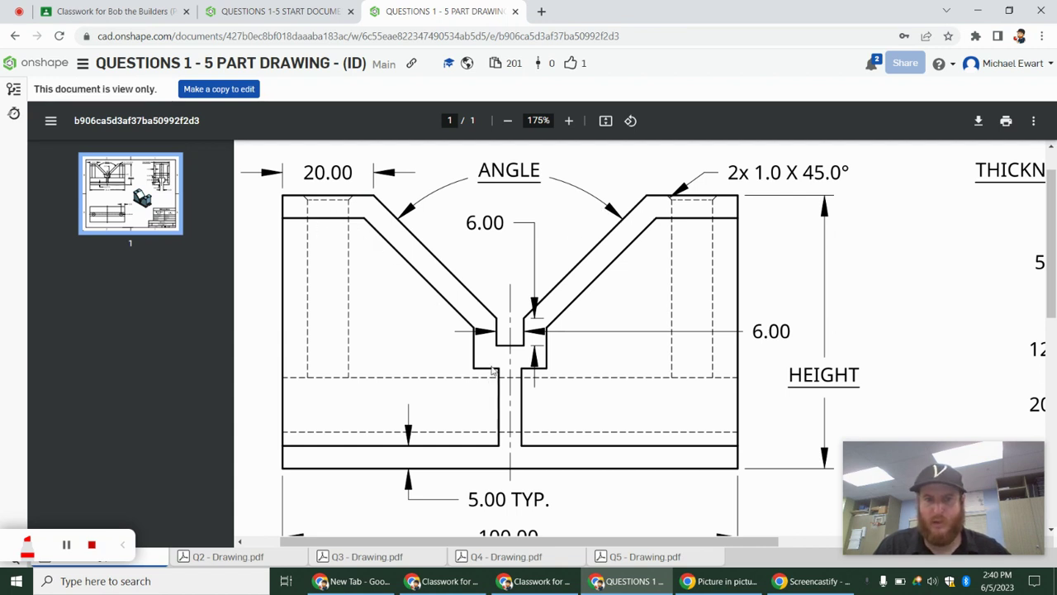
{"action": "left_click", "coordinate": [326, 8]}
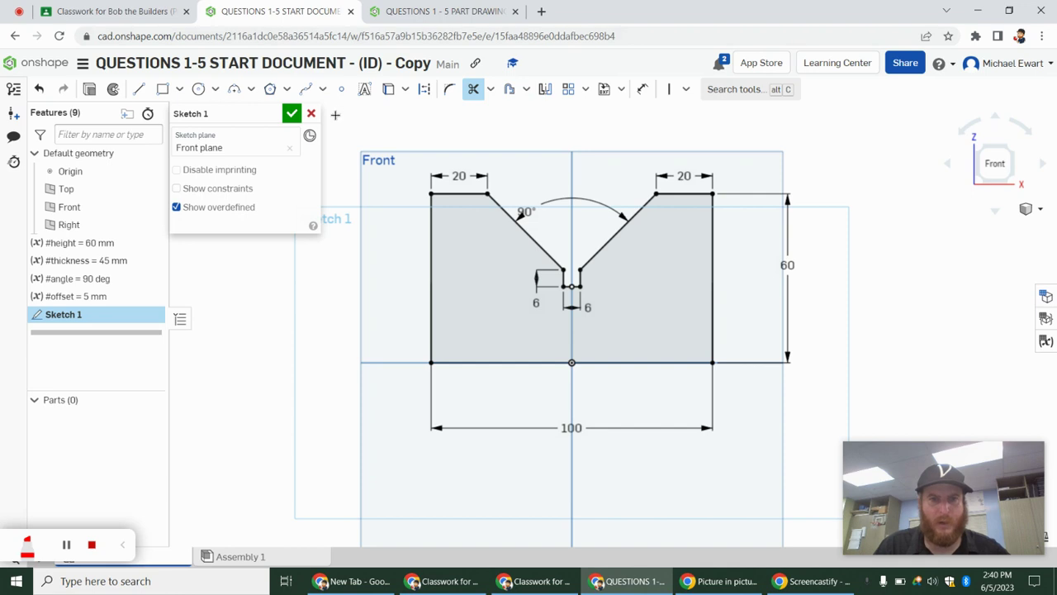
{"action": "left_click", "coordinate": [510, 89]}
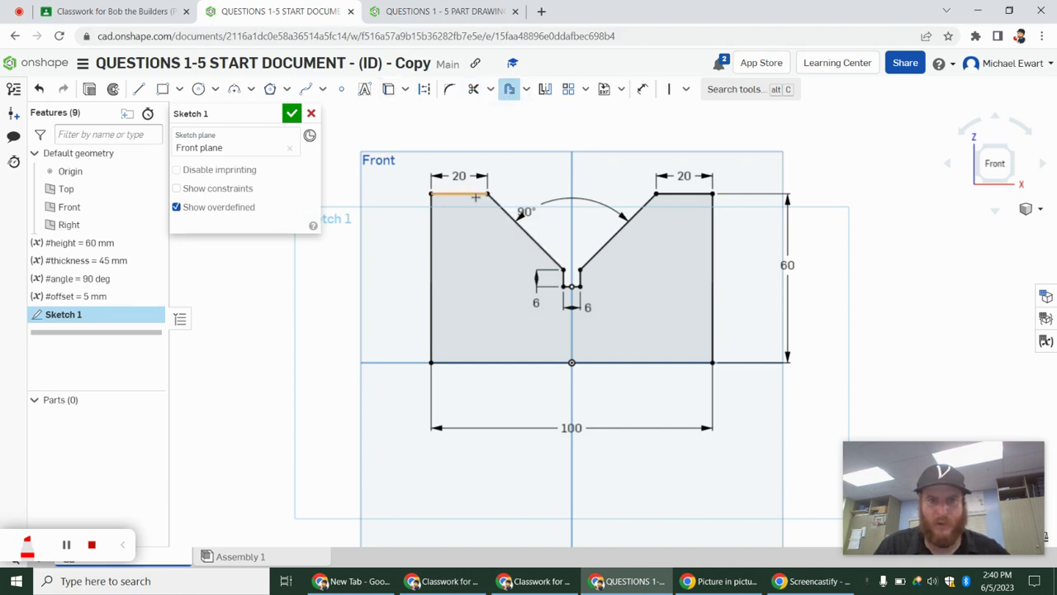
{"action": "left_click", "coordinate": [475, 196]}
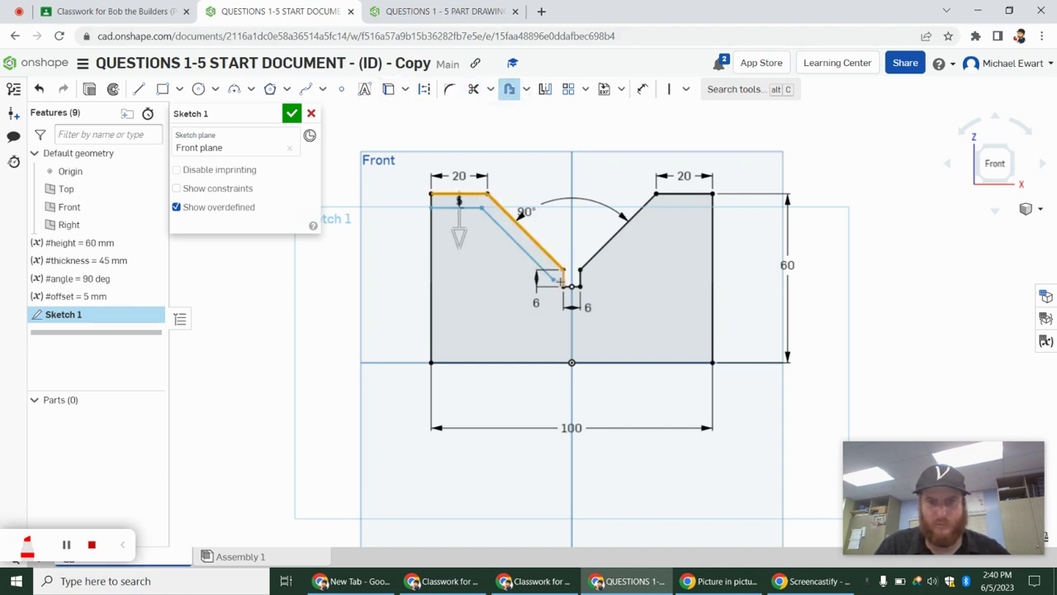
{"action": "scroll", "coordinate": [563, 285], "scroll_direction": "up", "scroll_amount": 5}
{"action": "left_click", "coordinate": [567, 285]}
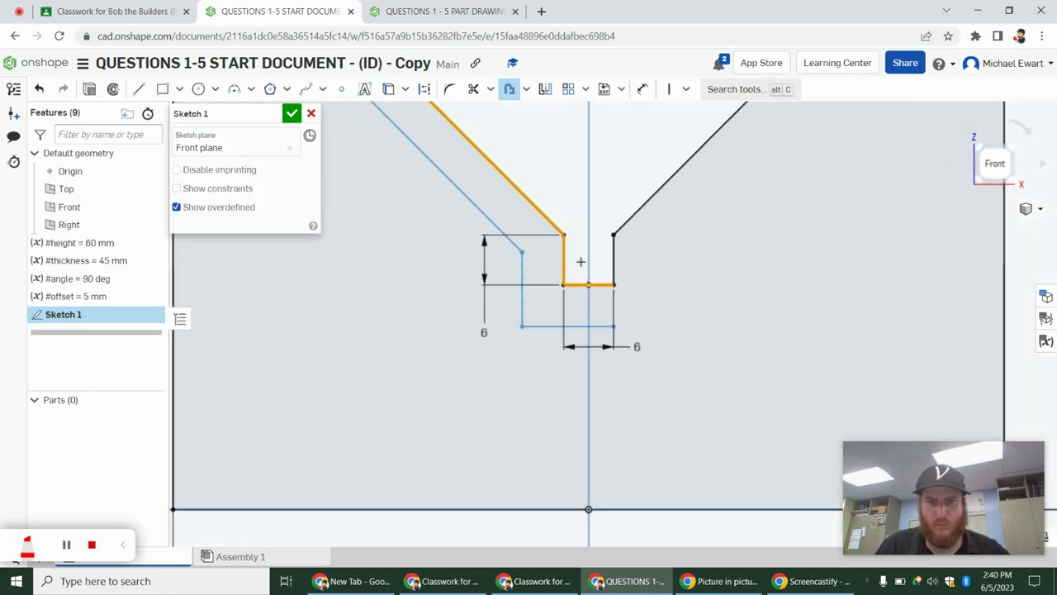
{"action": "left_click", "coordinate": [614, 256]}
{"action": "left_click", "coordinate": [627, 220]}
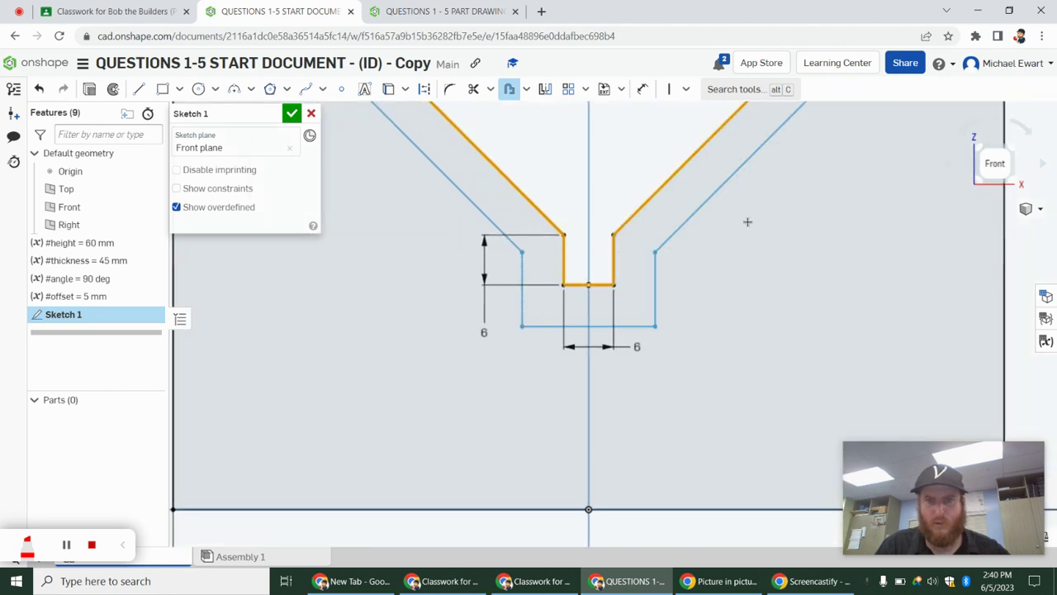
{"action": "scroll", "coordinate": [762, 221], "scroll_direction": "down", "scroll_amount": 4}
{"action": "left_click", "coordinate": [823, 131]}
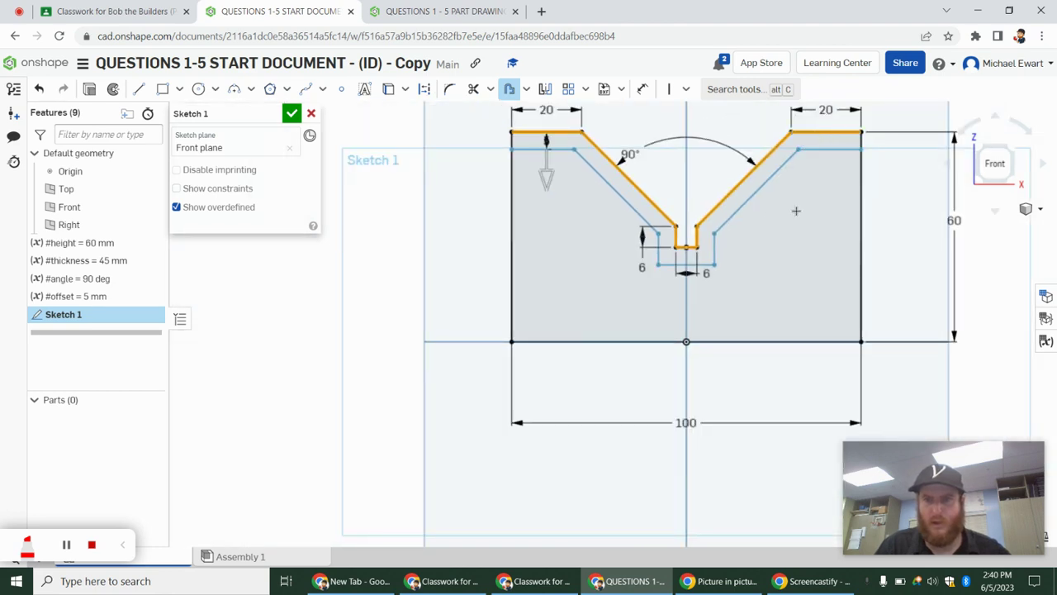
{"action": "key", "text": "Return"}
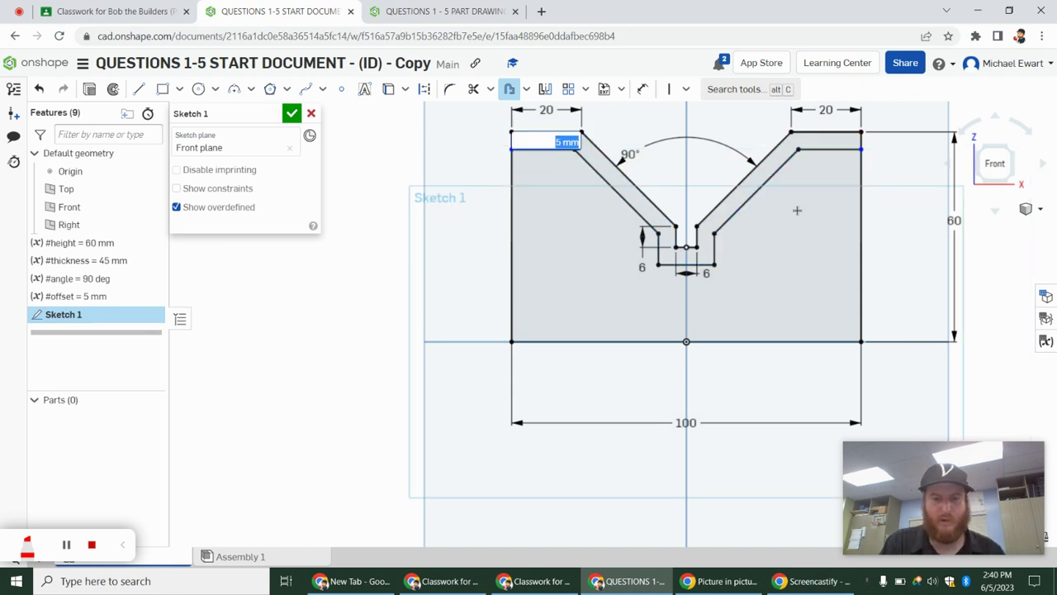
{"action": "type", "text": "offse"}
{"action": "key", "text": "Return"}
{"action": "key", "text": "Return"}
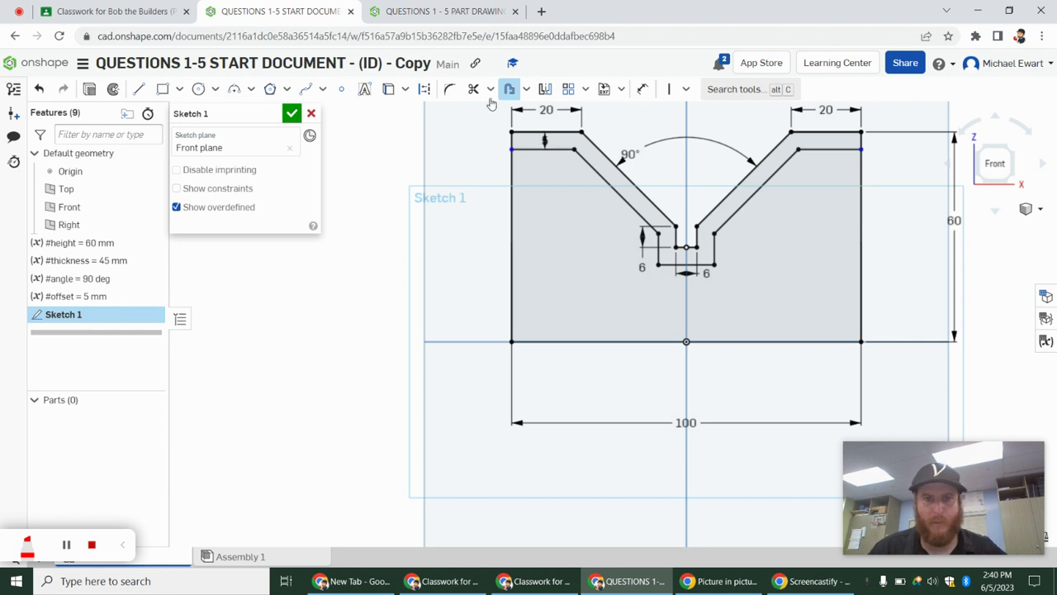
- Draw mirrored L-shaped lines from both outer sides, about 7 mm above the base, turning up about 15 mm to the offset notch's bottom line
{"action": "left_click", "coordinate": [141, 90]}
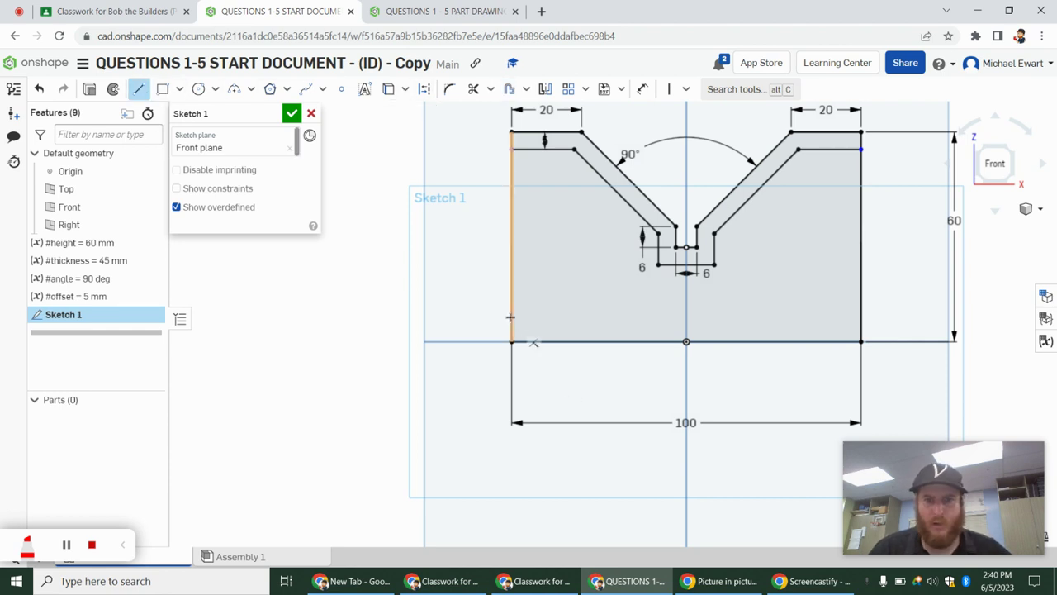
{"action": "left_click", "coordinate": [511, 317]}
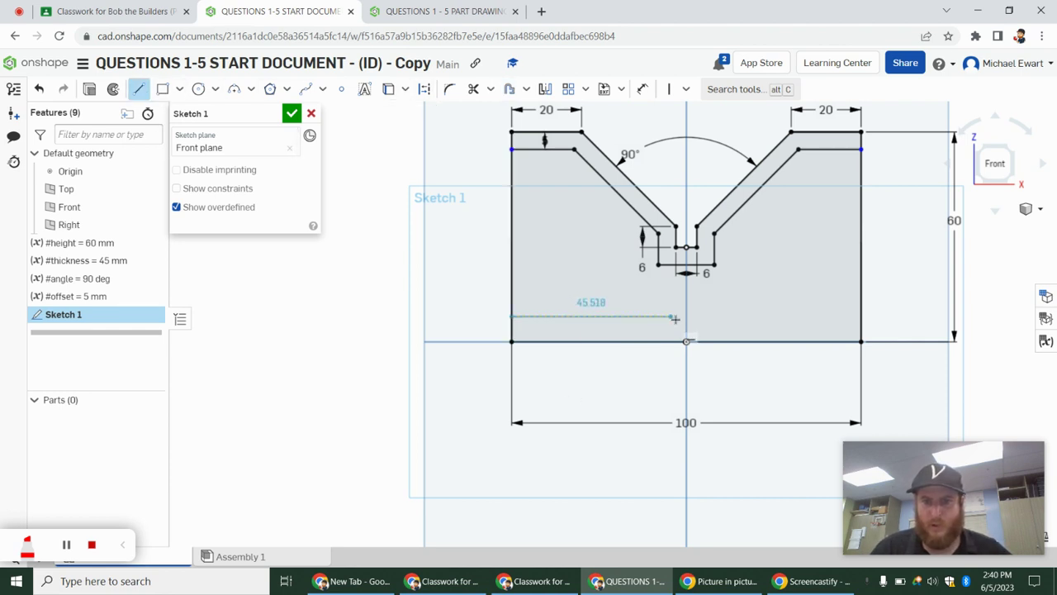
{"action": "left_click", "coordinate": [678, 317]}
{"action": "left_click", "coordinate": [678, 266]}
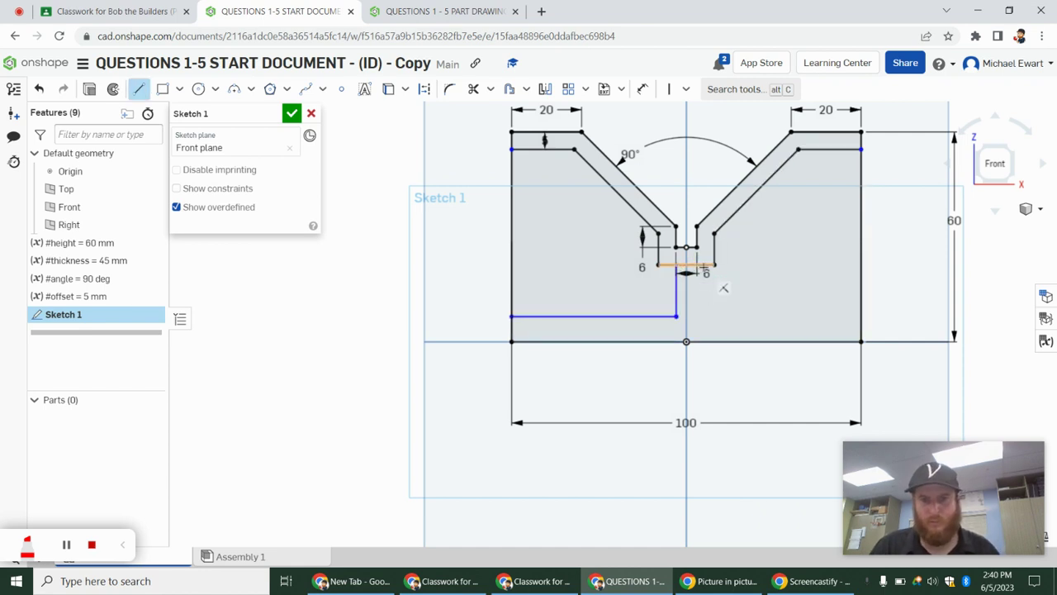
{"action": "left_click", "coordinate": [704, 265]}
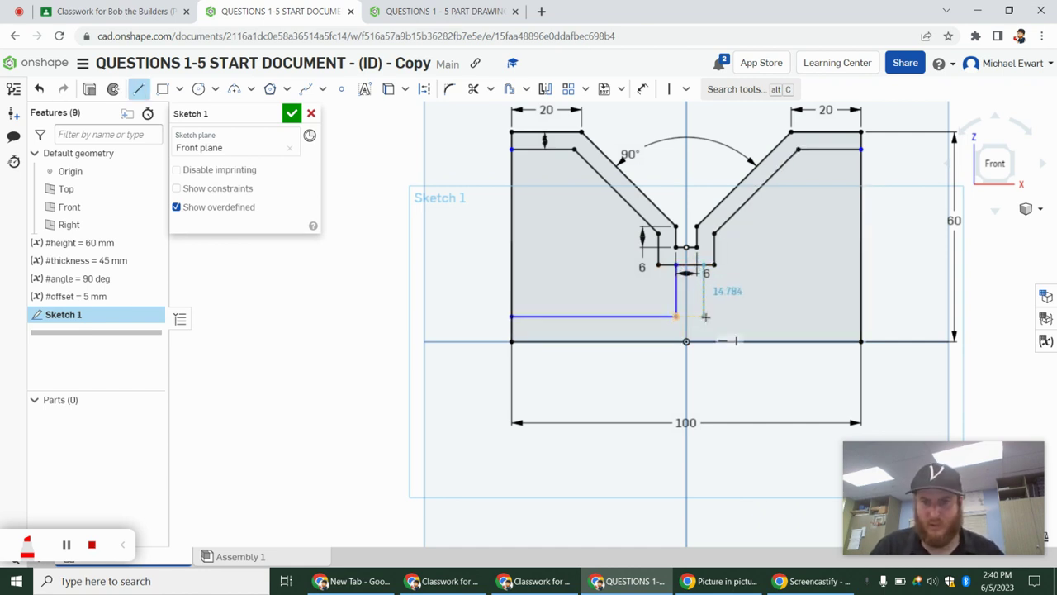
{"action": "left_click", "coordinate": [705, 316]}
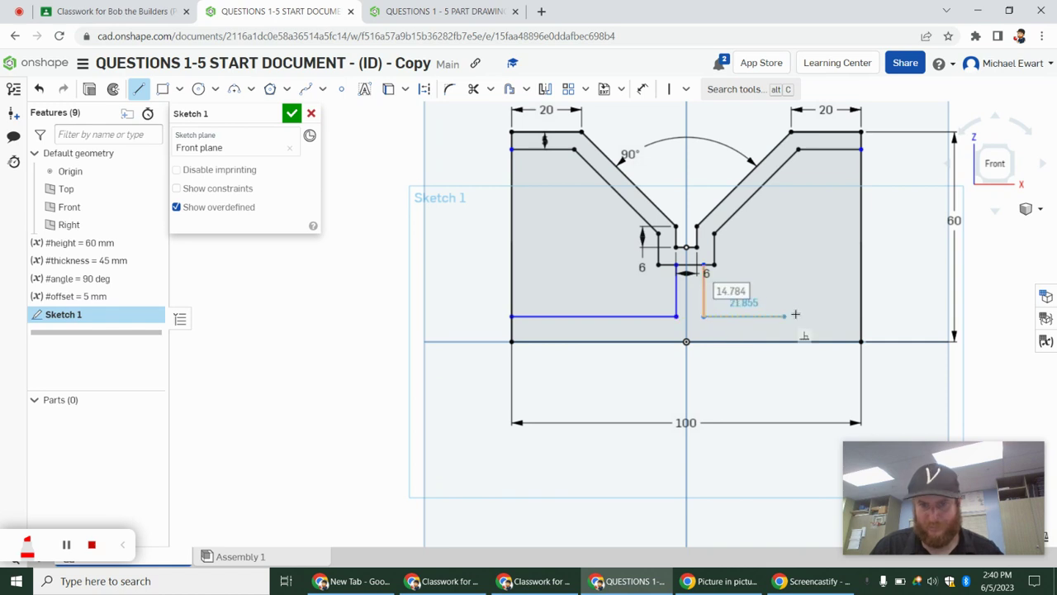
{"action": "left_click", "coordinate": [859, 316]}
- Dimension the distance from the right lower horizontal line to the base edge with the #offset variable
{"action": "key", "text": "d"}
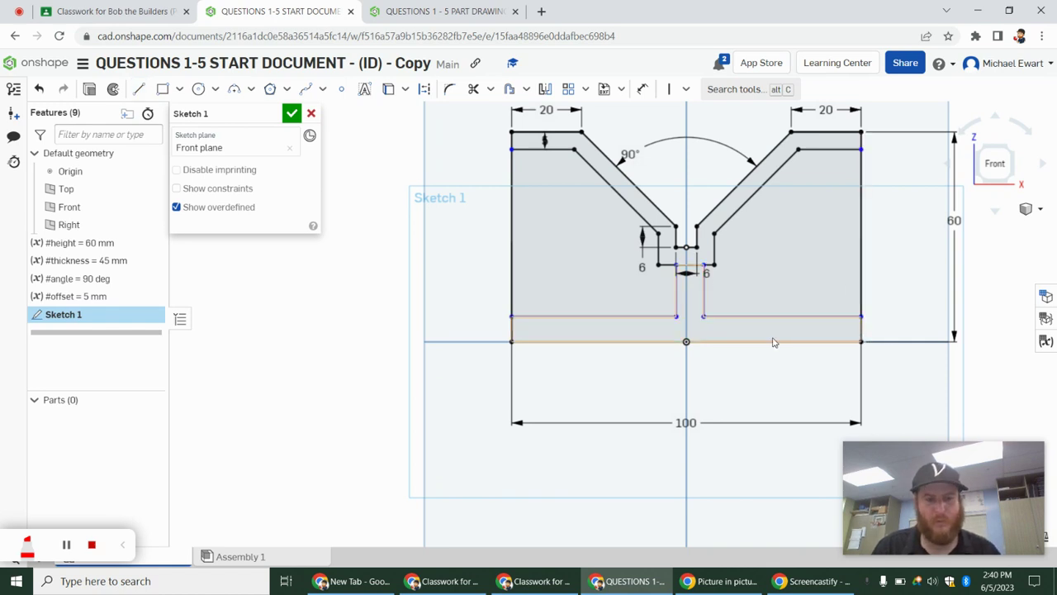
{"action": "left_click", "coordinate": [783, 316]}
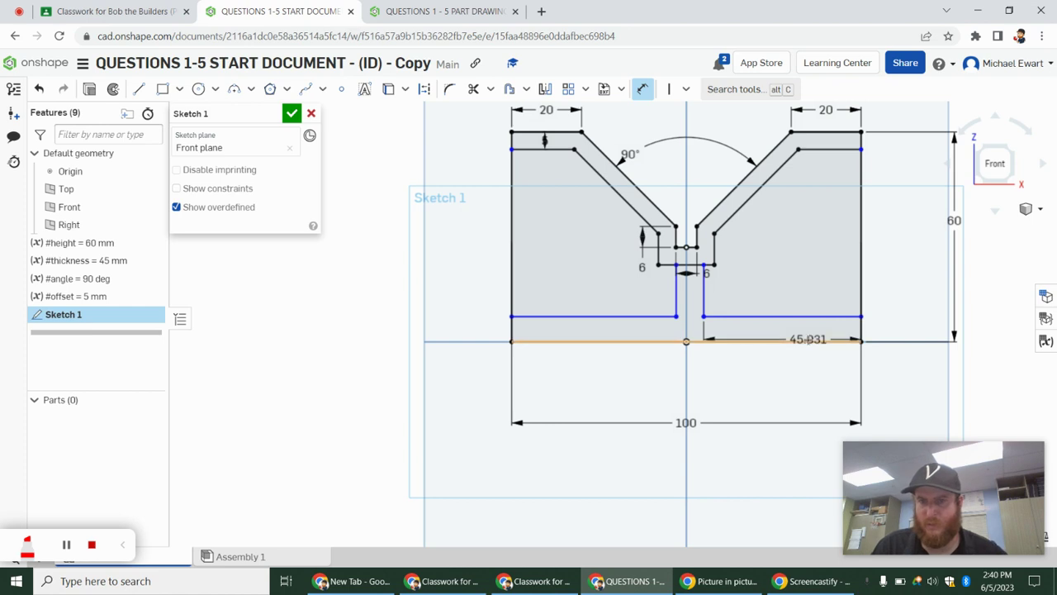
{"action": "left_click", "coordinate": [751, 341]}
{"action": "left_click", "coordinate": [897, 302]}
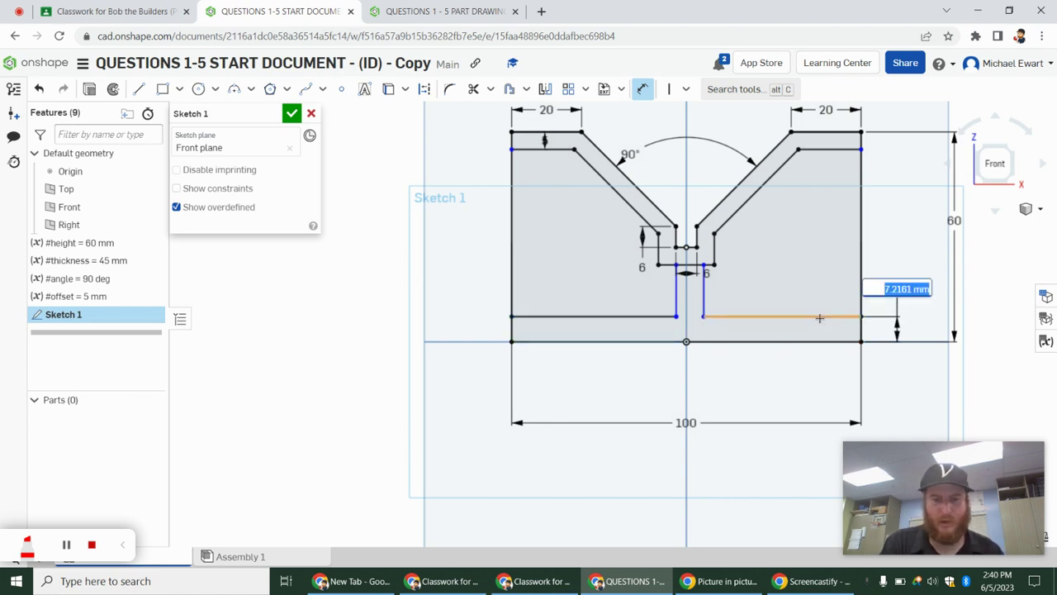
{"action": "type", "text": "off"}
{"action": "key", "text": "Return"}
{"action": "key", "text": "Return"}
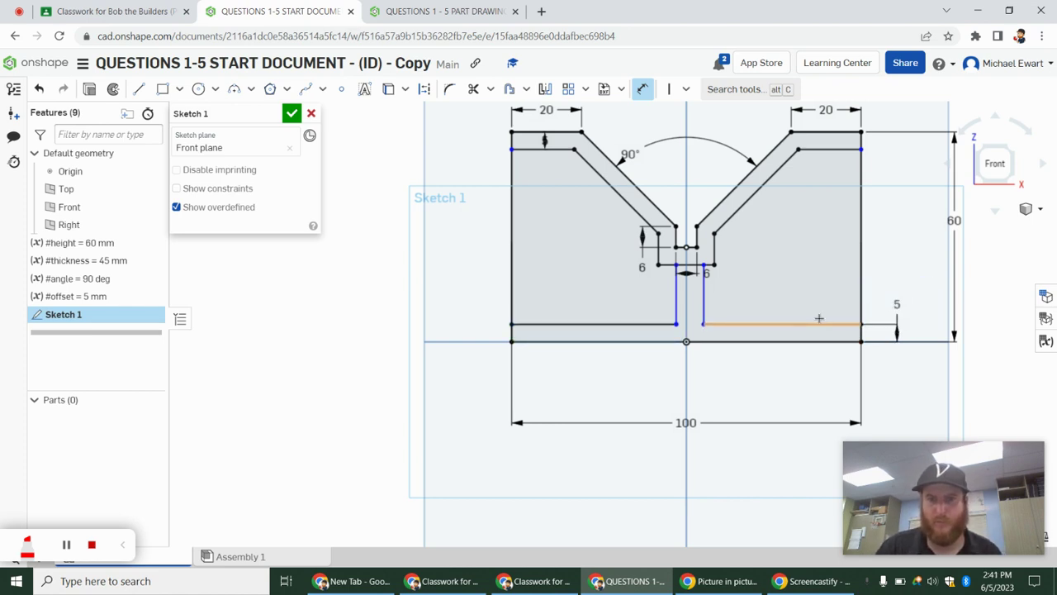
- Dimension the gap between the two vertical lines below the notch with the #offset variable
{"action": "left_click", "coordinate": [704, 307]}
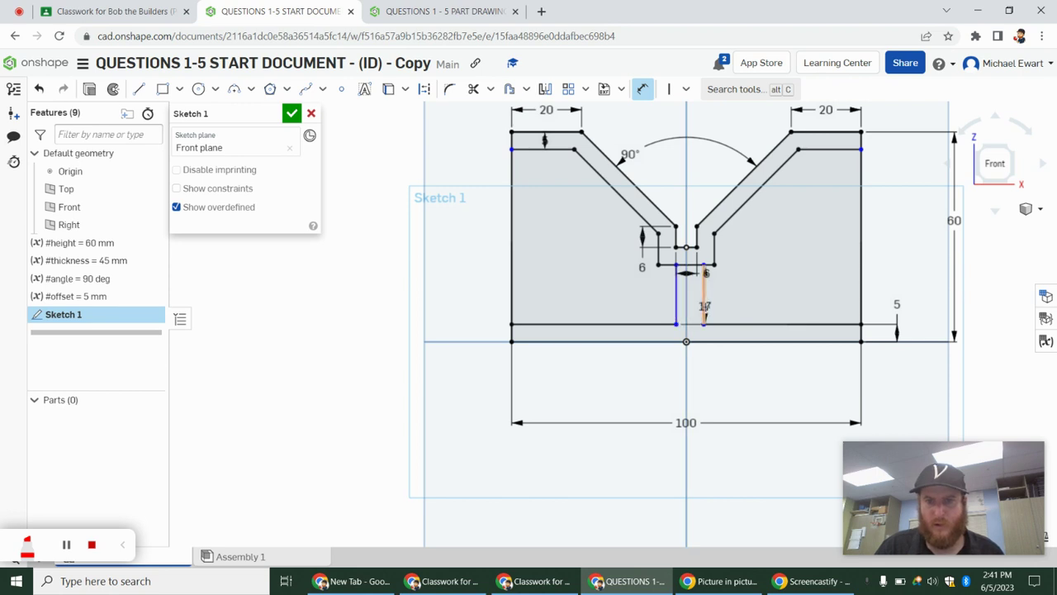
{"action": "left_click", "coordinate": [676, 301]}
{"action": "left_click", "coordinate": [777, 298]}
{"action": "type", "text": "#offset"}
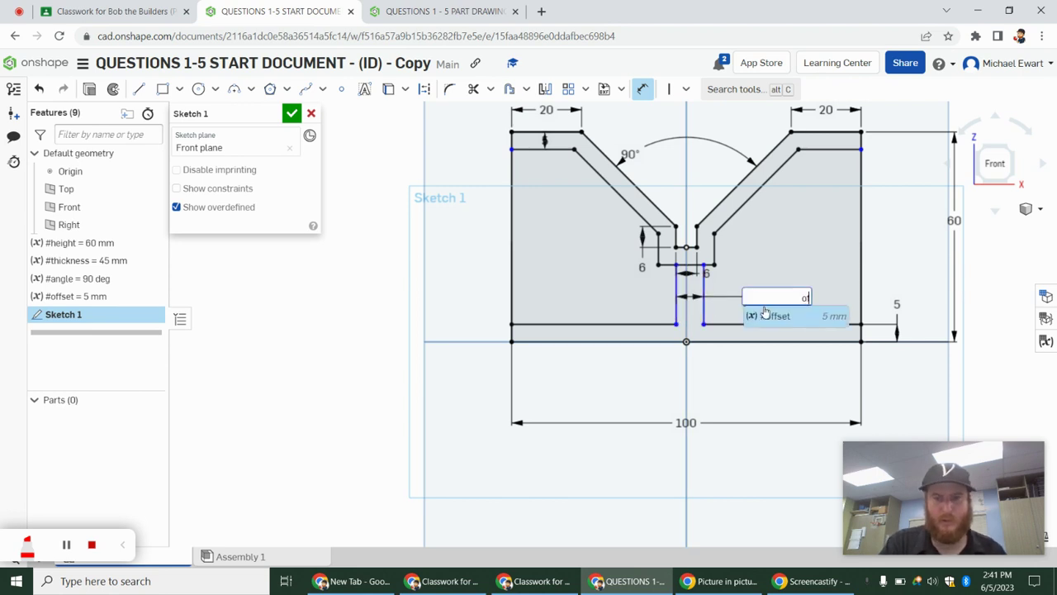
{"action": "key", "text": "Return"}
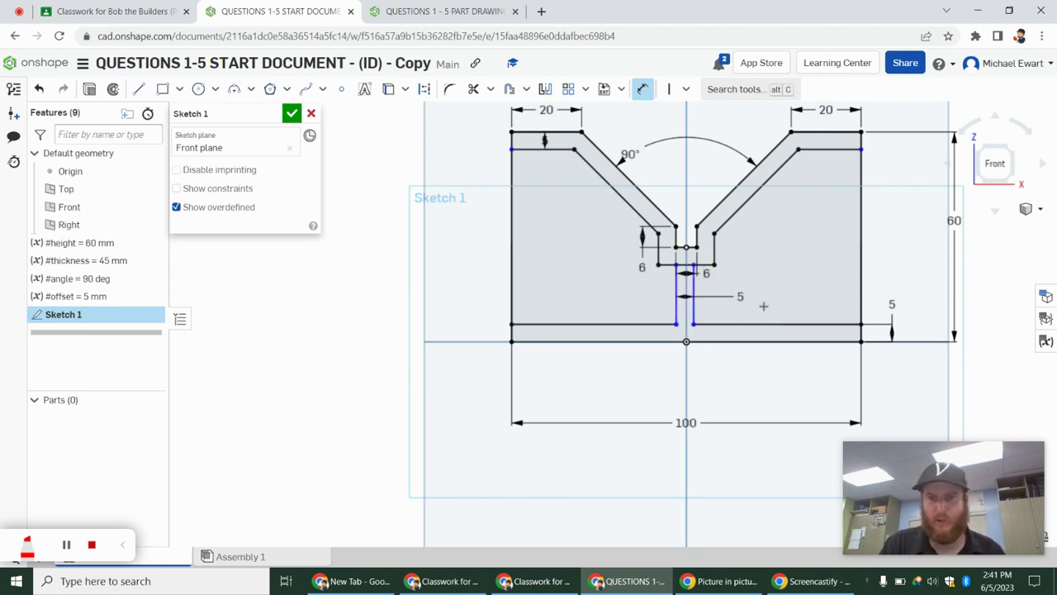
{"action": "key", "text": "Escape"}
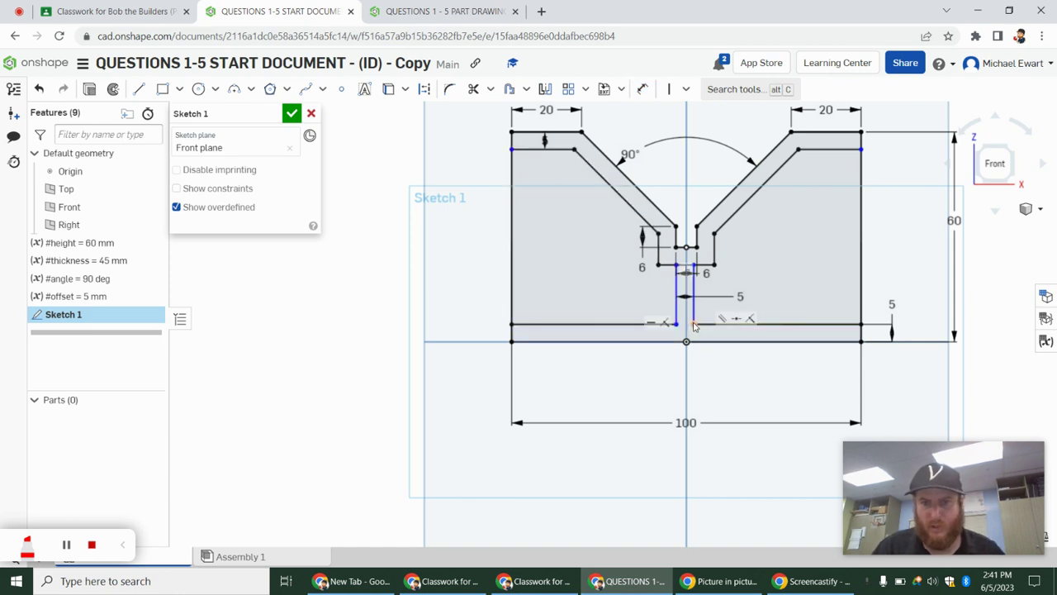
- Dimension the distance from the origin to the right vertical web line as #offset/2 to centre the web
{"action": "mouse_move", "coordinate": [707, 327]}
{"action": "left_mouse_down"}
{"action": "mouse_move", "coordinate": [688, 333]}
{"action": "mouse_move", "coordinate": [697, 327]}
{"action": "left_mouse_up"}
{"action": "scroll", "coordinate": [698, 327], "scroll_direction": "up", "scroll_amount": 6}
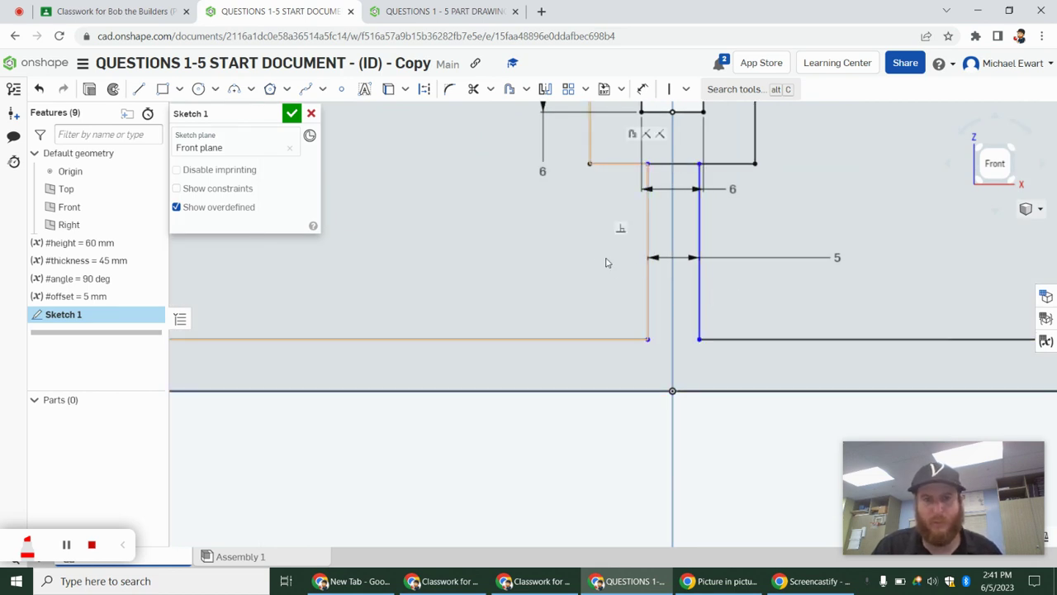
{"action": "key", "text": "u"}
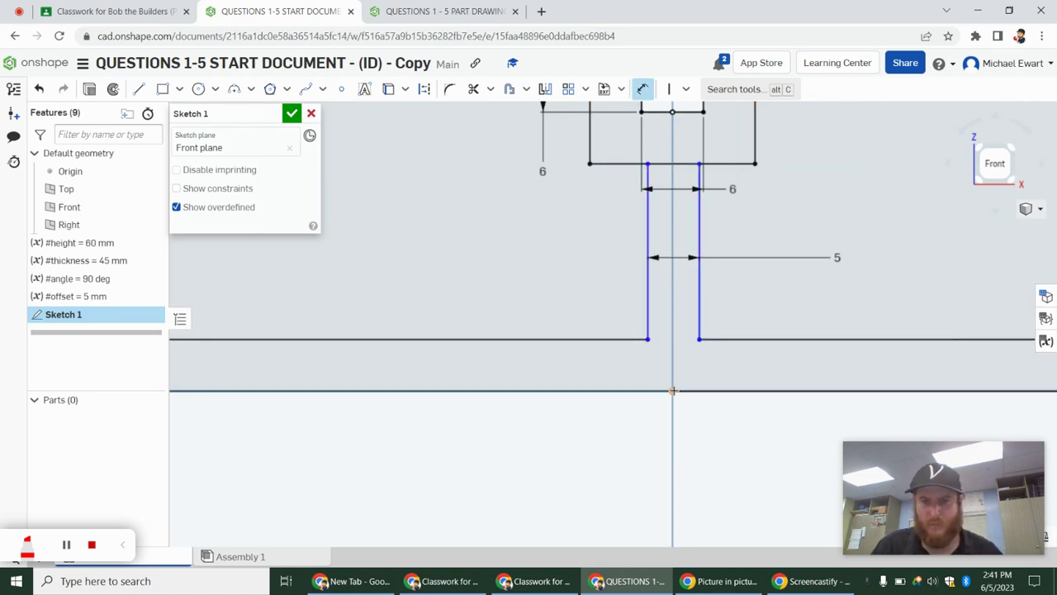
{"action": "left_click", "coordinate": [700, 308]}
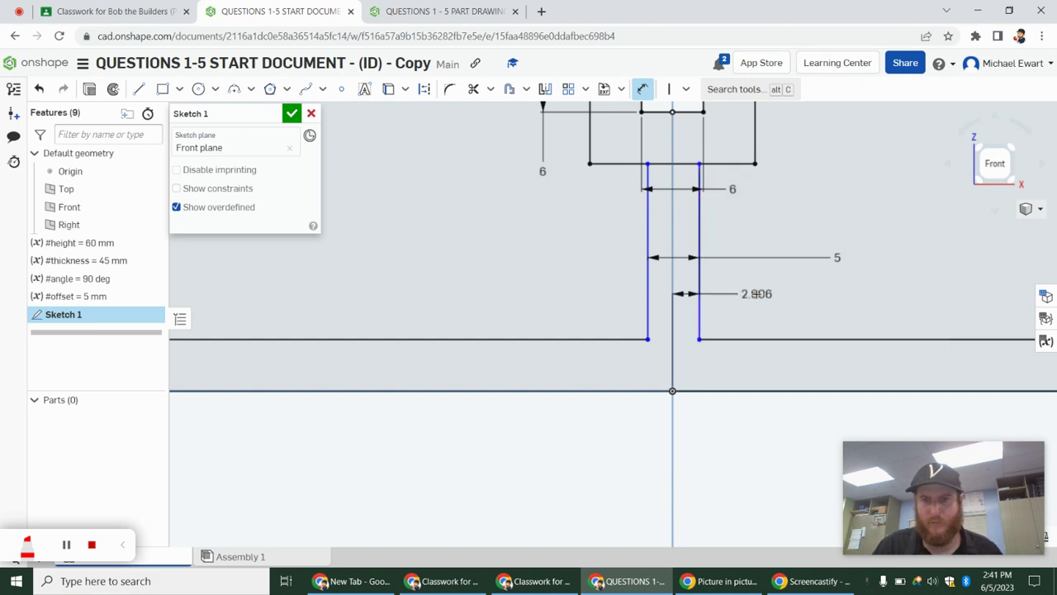
{"action": "left_click", "coordinate": [754, 294]}
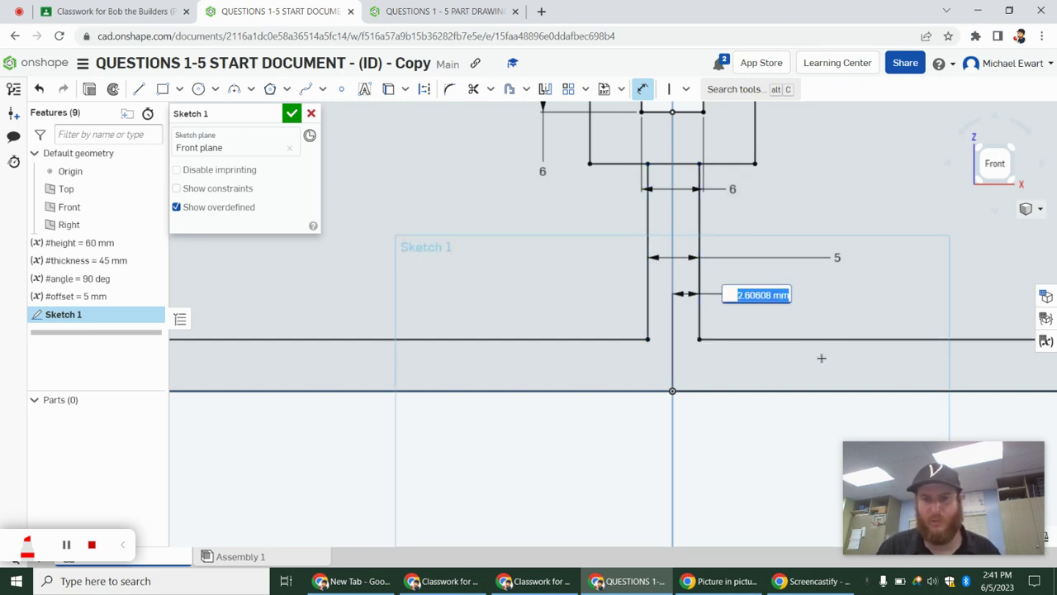
{"action": "type", "text": "of"}
{"action": "key", "text": "Return"}
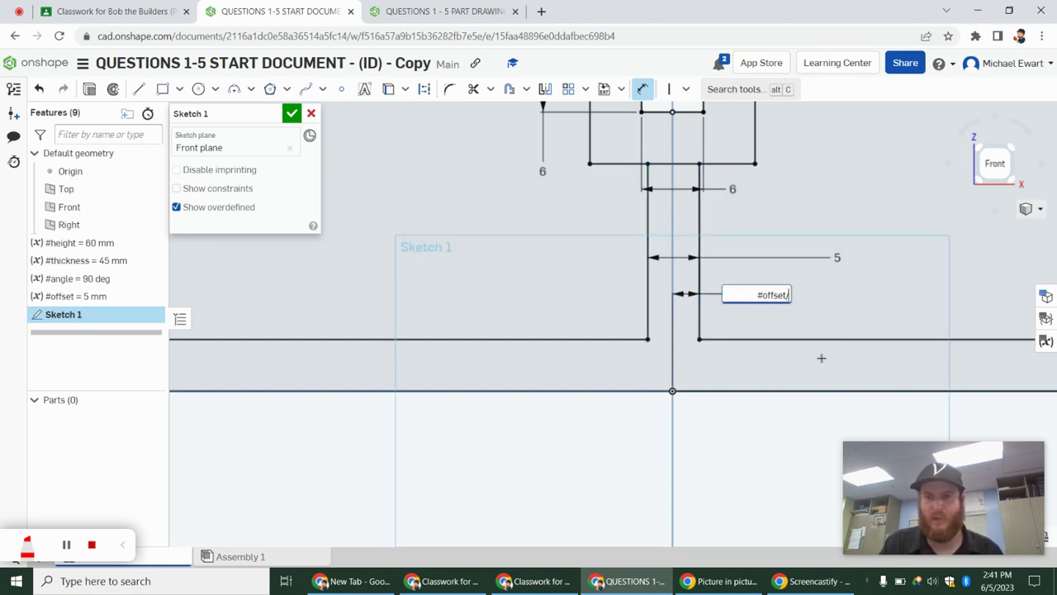
{"action": "type", "text": "/2"}
{"action": "key", "text": "Return"}
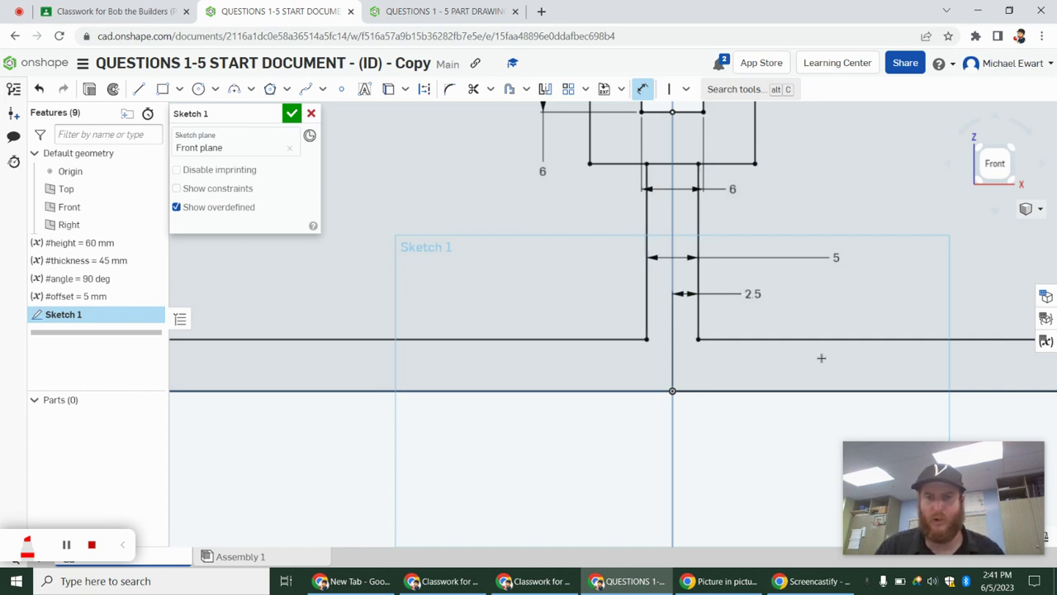
- Trim the segment of the offset notch's bottom line that lies between the two vertical web lines
{"action": "scroll", "coordinate": [710, 315], "scroll_direction": "down", "scroll_amount": 3}
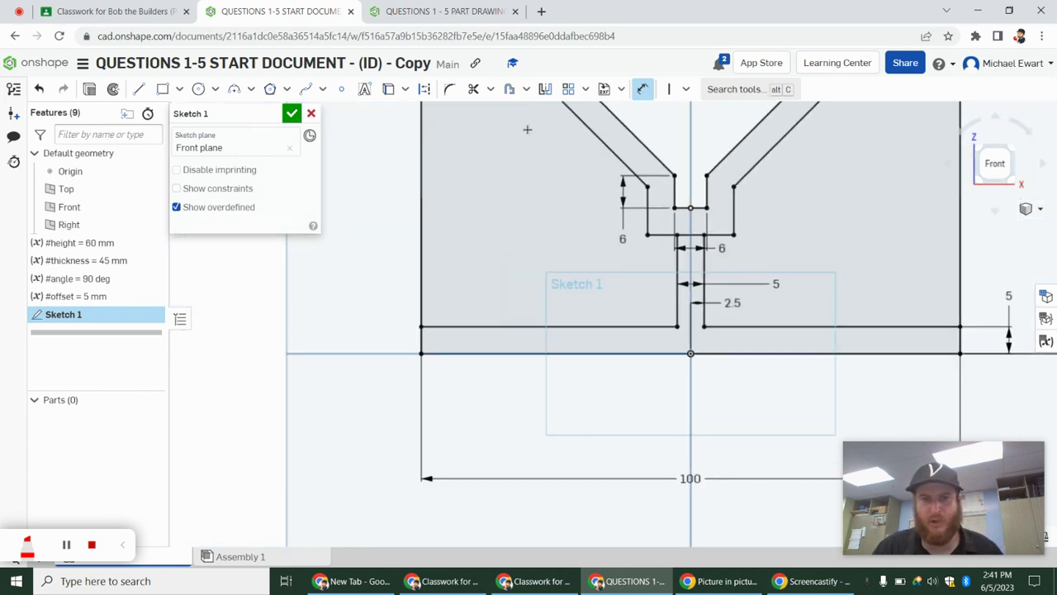
{"action": "left_click", "coordinate": [473, 88]}
{"action": "scroll", "coordinate": [684, 248], "scroll_direction": "up", "scroll_amount": 3}
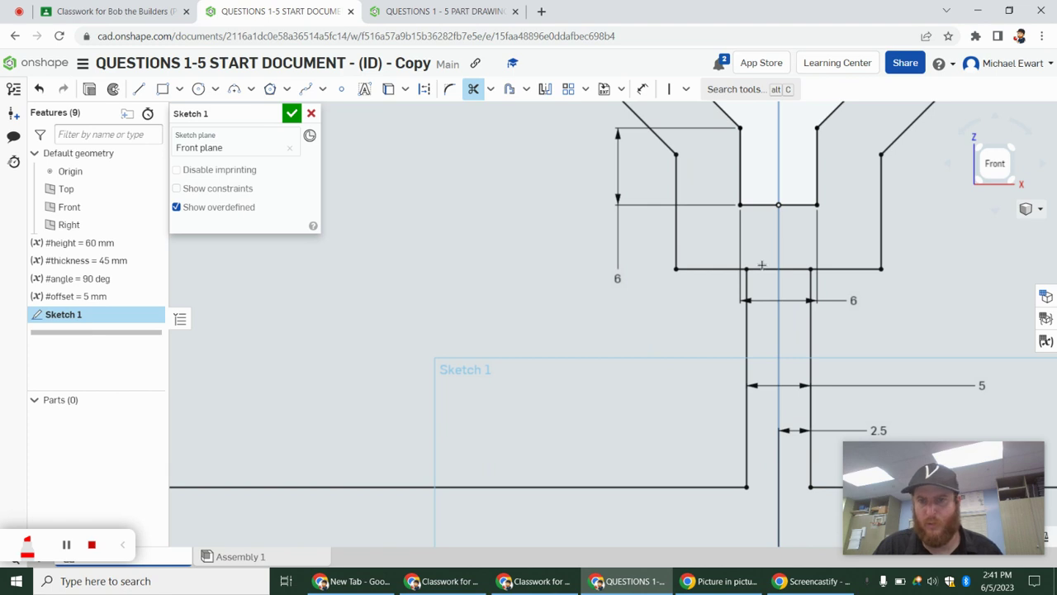
{"action": "scroll", "coordinate": [762, 299], "scroll_direction": "down", "scroll_amount": 5}
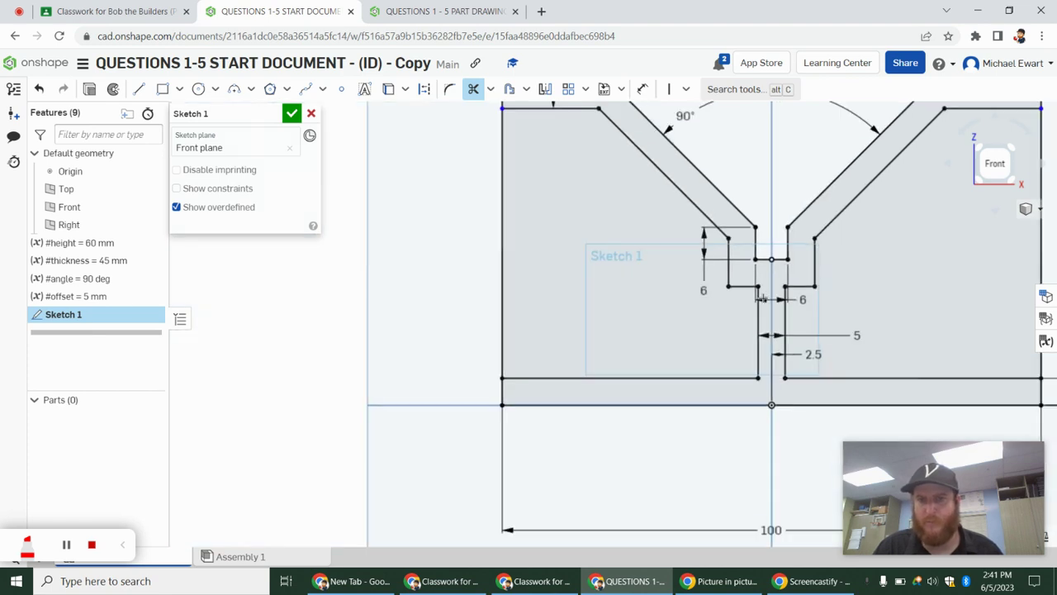
{"action": "scroll", "coordinate": [760, 299], "scroll_direction": "down", "scroll_amount": 5}
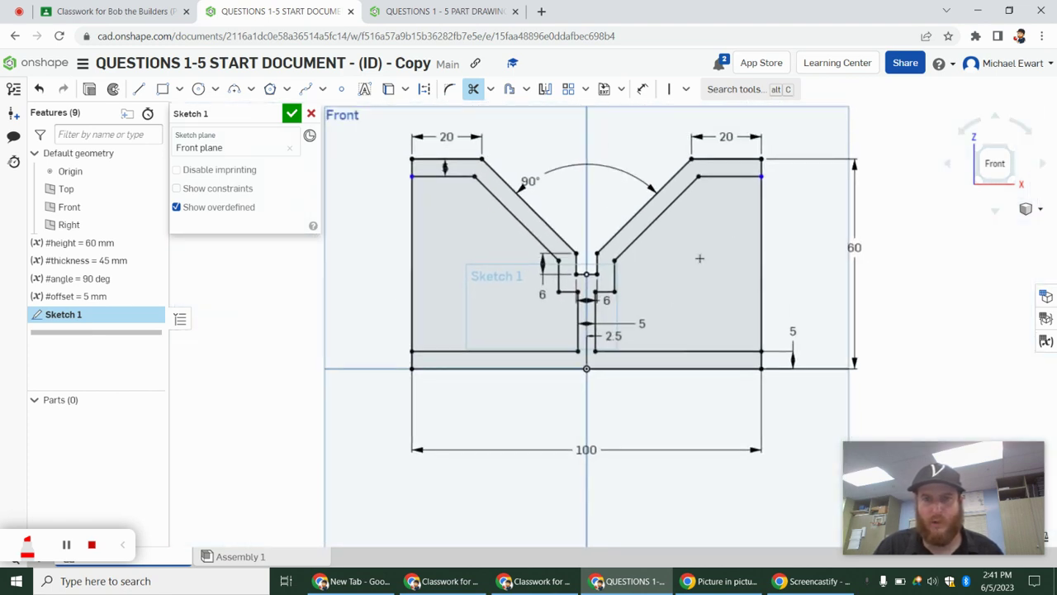
{"action": "key", "text": "Escape"}
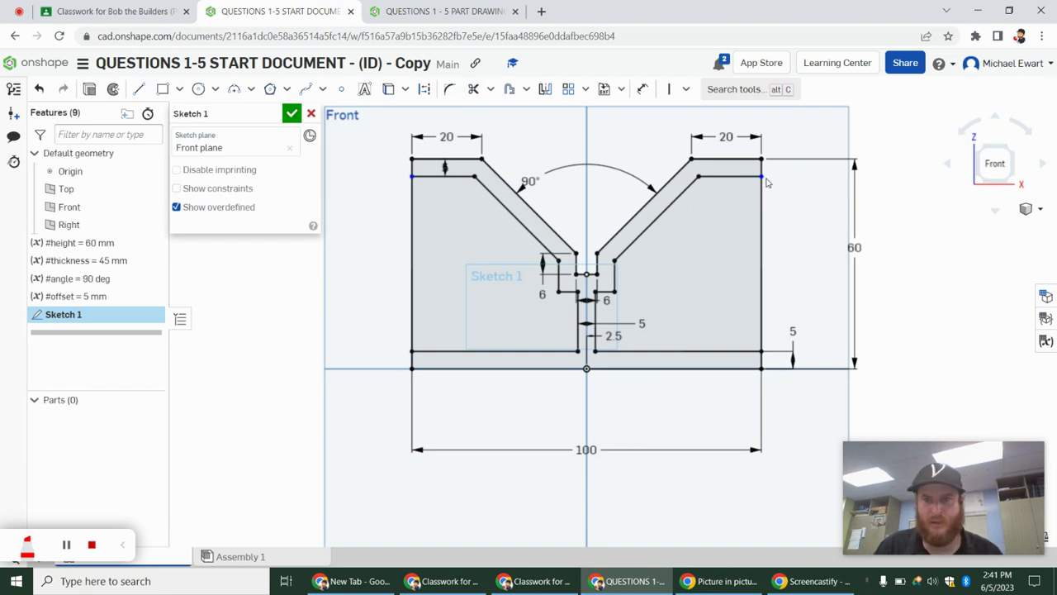
- Make the free right endpoint of the upper offset line coincident with the rectangle's right edge and finish the sketch
{"action": "mouse_move", "coordinate": [777, 183]}
{"action": "left_mouse_down"}
{"action": "mouse_move", "coordinate": [794, 184]}
{"action": "mouse_move", "coordinate": [743, 174]}
{"action": "mouse_move", "coordinate": [795, 178]}
{"action": "left_mouse_up"}
{"action": "left_click", "coordinate": [685, 88]}
{"action": "left_click", "coordinate": [723, 110]}
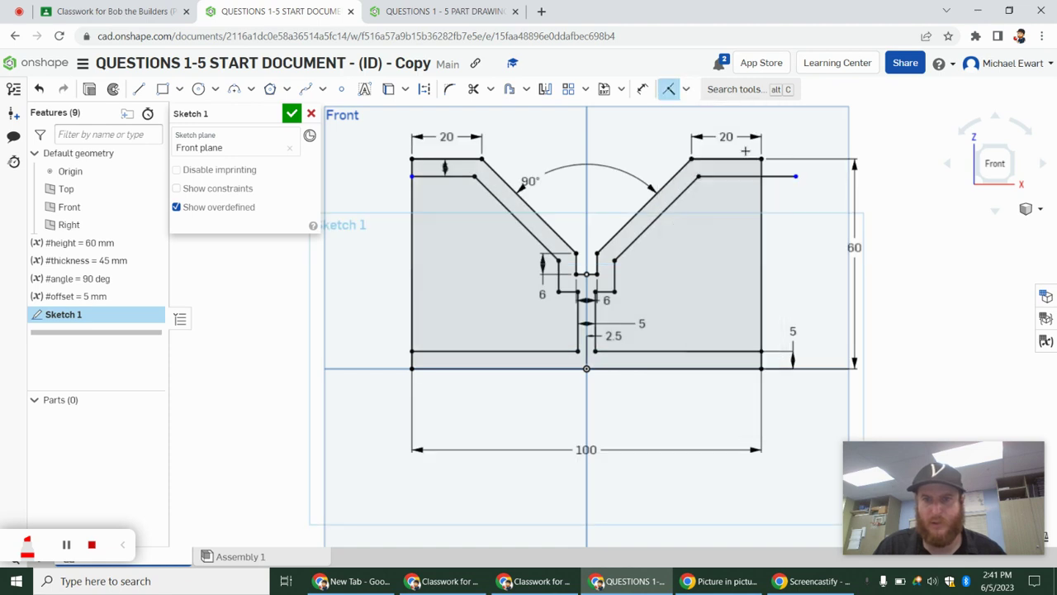
{"action": "left_click", "coordinate": [794, 178]}
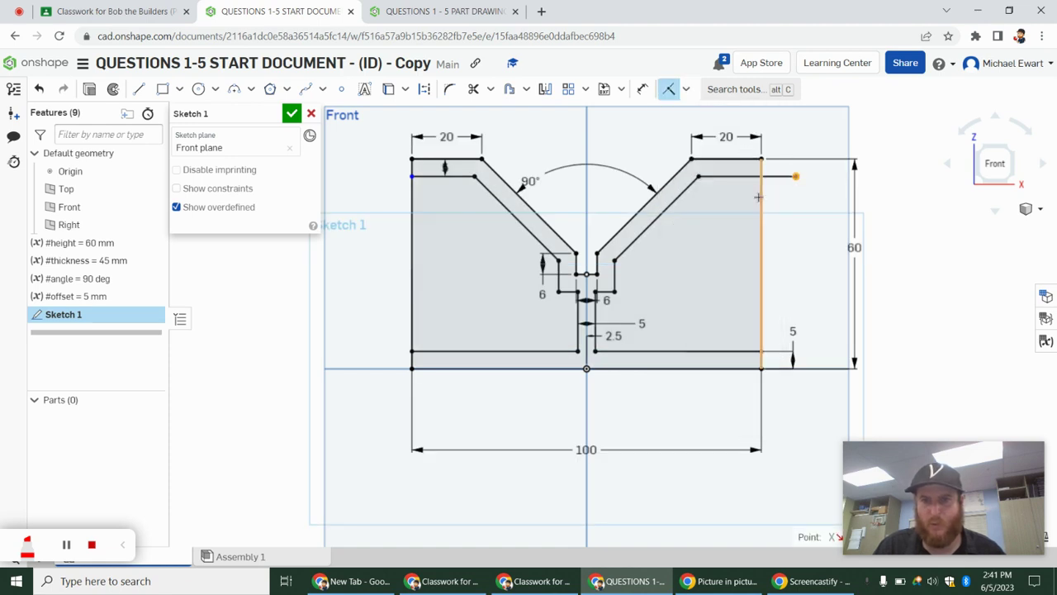
{"action": "left_click", "coordinate": [761, 215]}
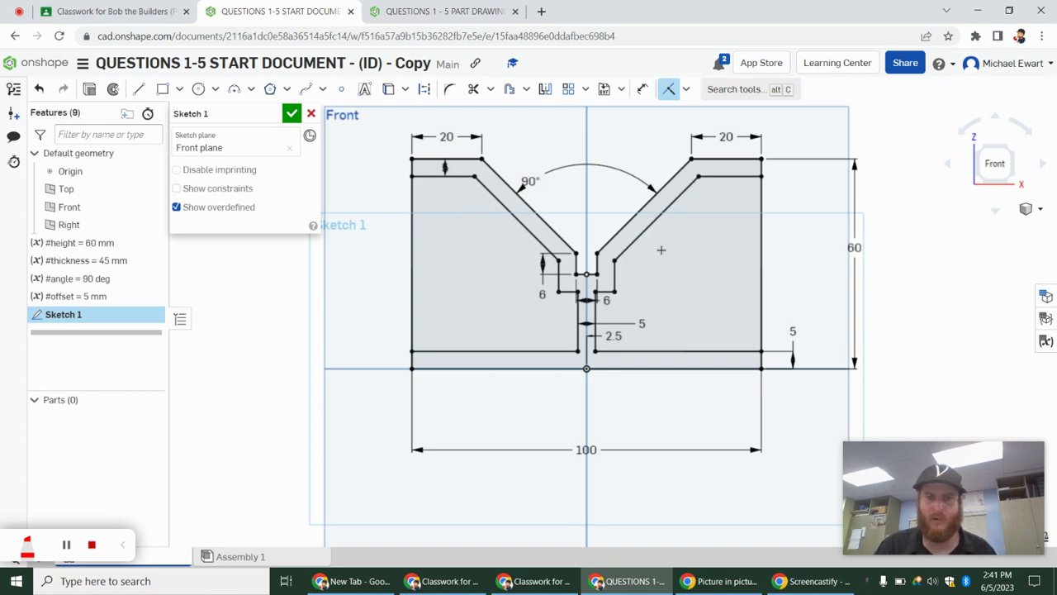
{"action": "left_click", "coordinate": [292, 113]}
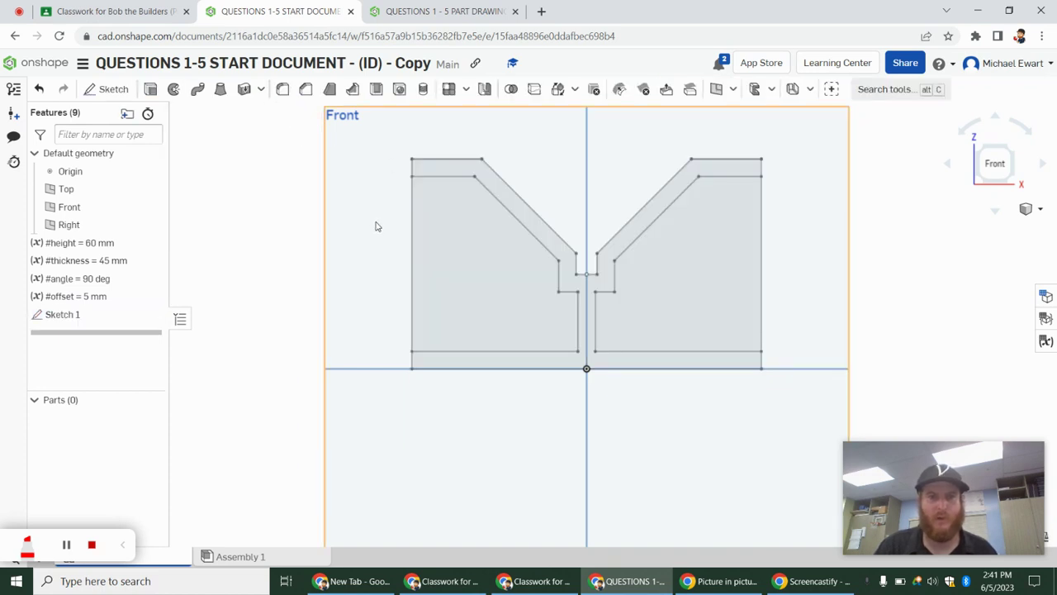
- Start a new solid extrusion of the V-shaped frame region of Sketch 1, symmetric about the front plane
{"action": "key", "text": "shift+7"}
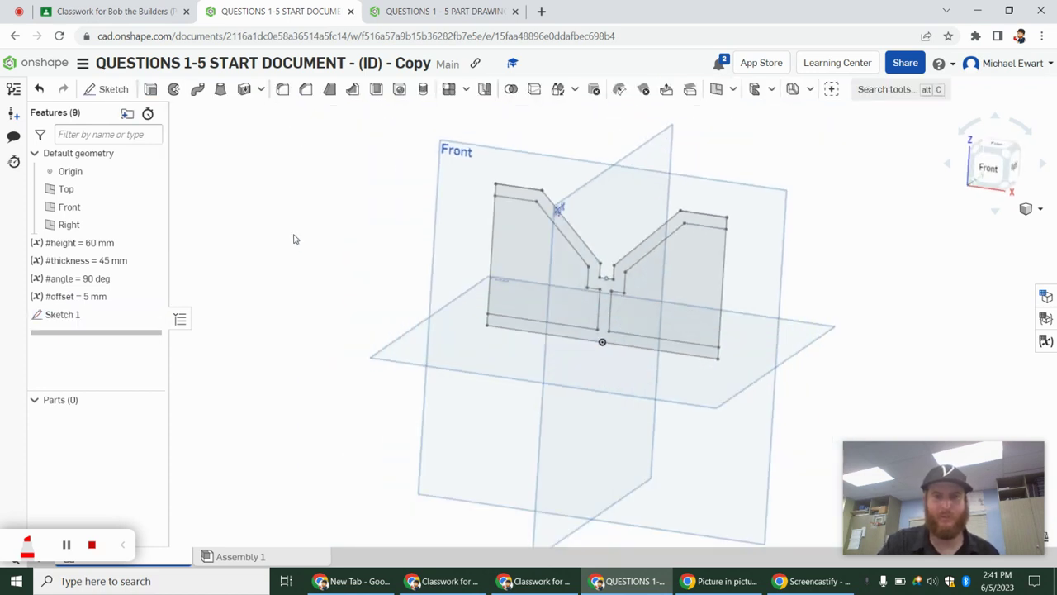
{"action": "left_click", "coordinate": [151, 89]}
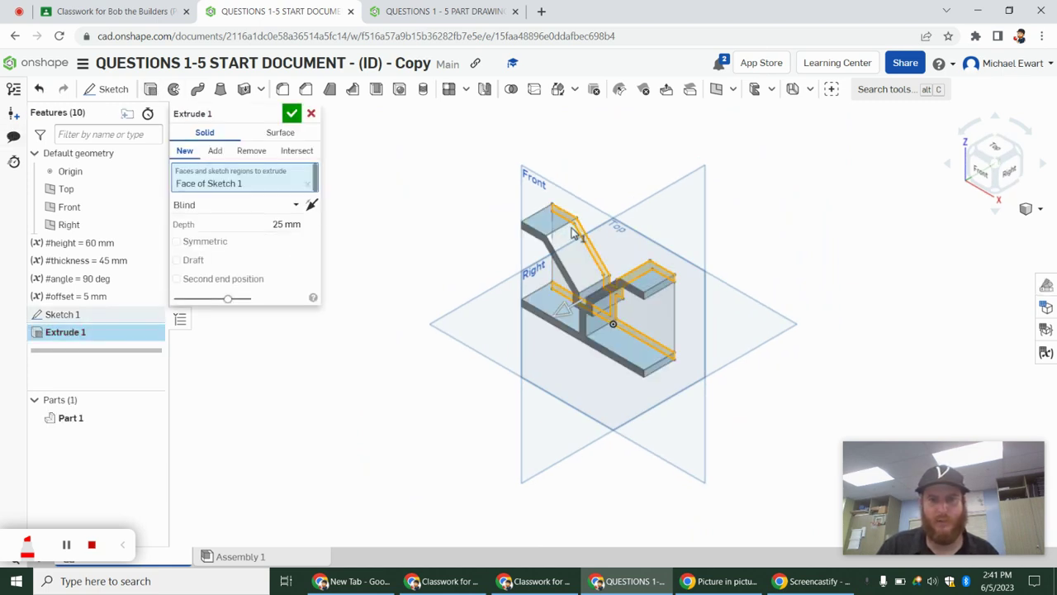
{"action": "left_click", "coordinate": [177, 241]}
{"action": "right_click_drag", "start_coordinate": [372, 366], "coordinate": [362, 321]}
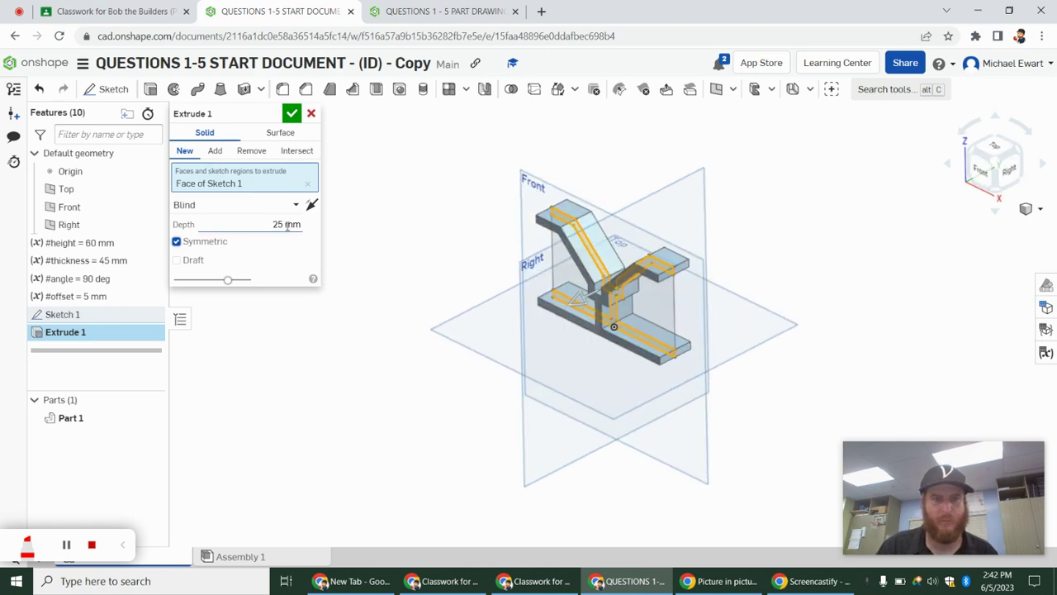
- Check the thickness callout in the drawing's side view and set the symmetric extrusion depth to #thickness
{"action": "left_click", "coordinate": [286, 223]}
{"action": "left_click", "coordinate": [446, 11]}
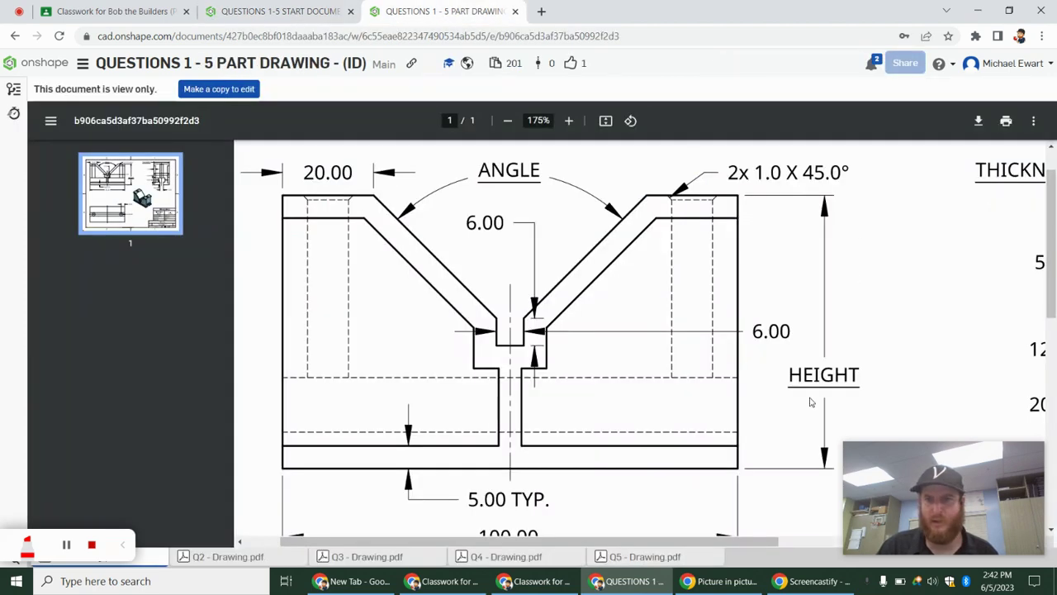
{"action": "left_click_drag", "start_coordinate": [690, 541], "coordinate": [941, 541]}
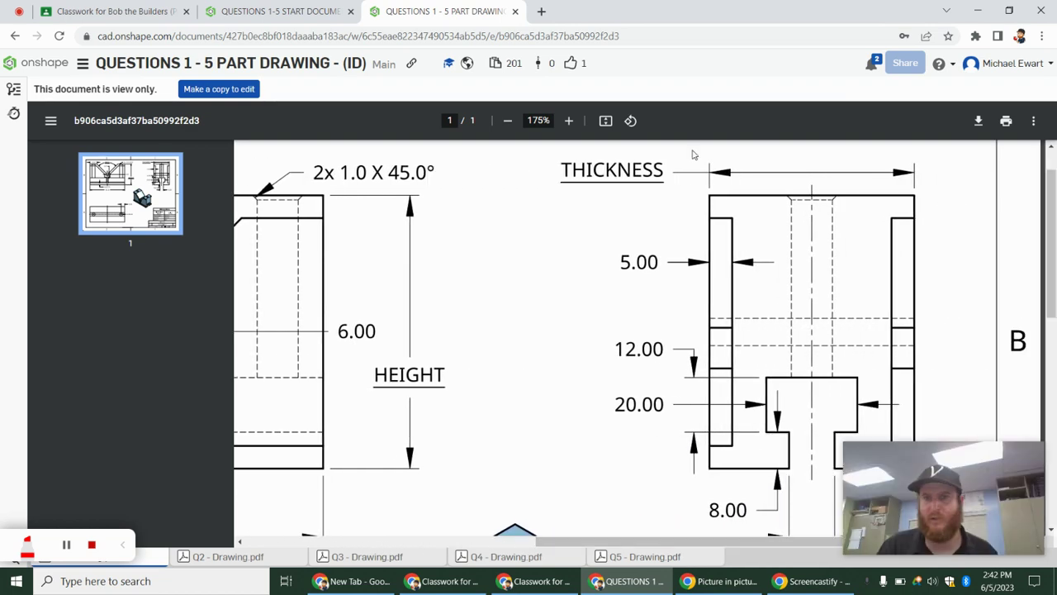
{"action": "left_click", "coordinate": [259, 10]}
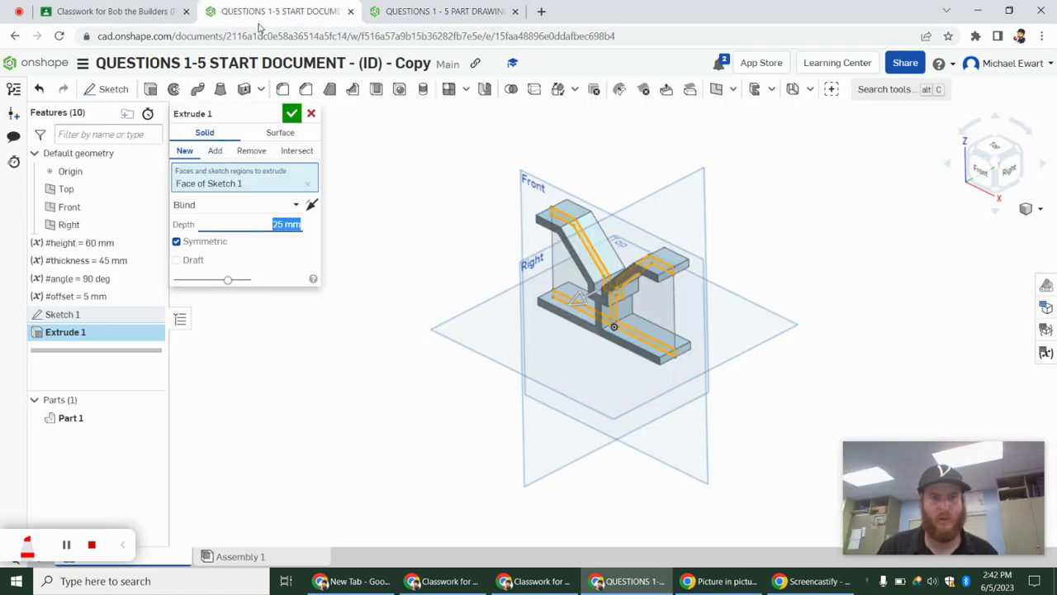
{"action": "type", "text": "th"}
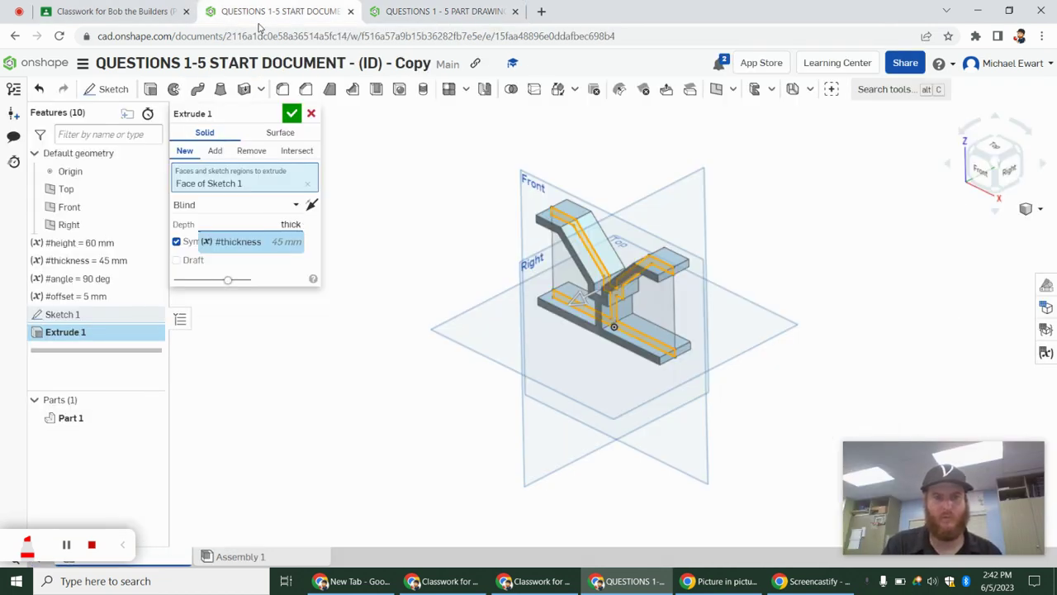
{"action": "type", "text": "ick"}
{"action": "key", "text": "Return"}
{"action": "key", "text": "Return"}
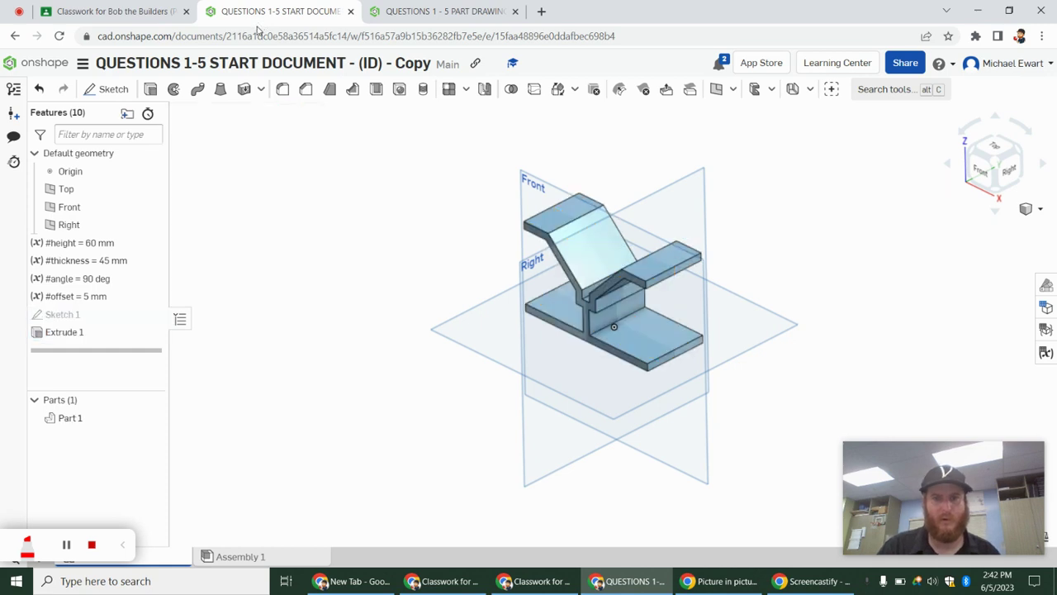
- Show Sketch 1 and set up a symmetric extrusion of both enclosed side regions, added to Part 1
{"action": "right_click_drag", "start_coordinate": [391, 247], "coordinate": [410, 274]}
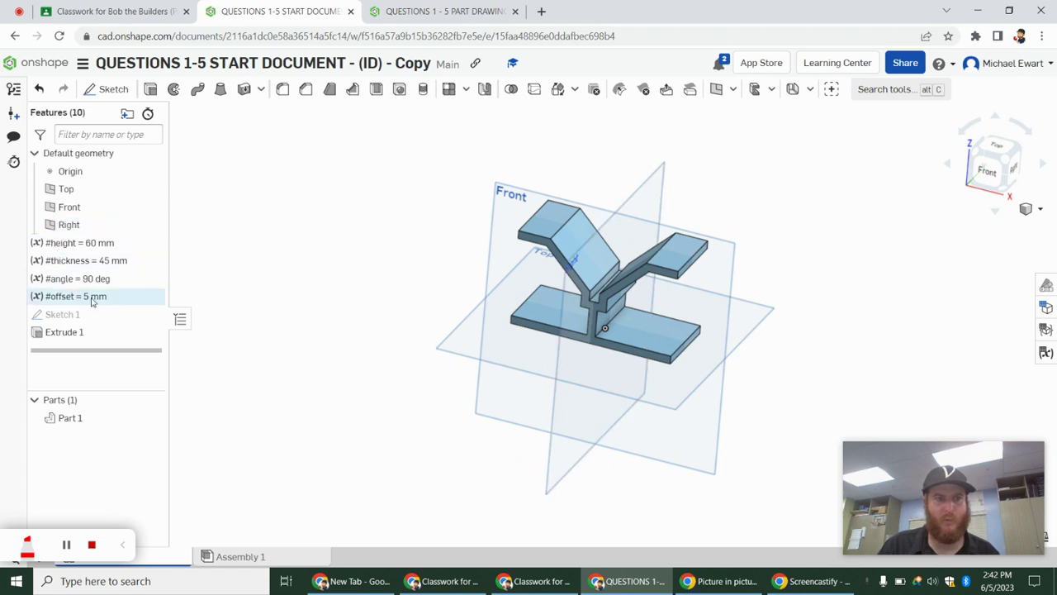
{"action": "left_click", "coordinate": [151, 315]}
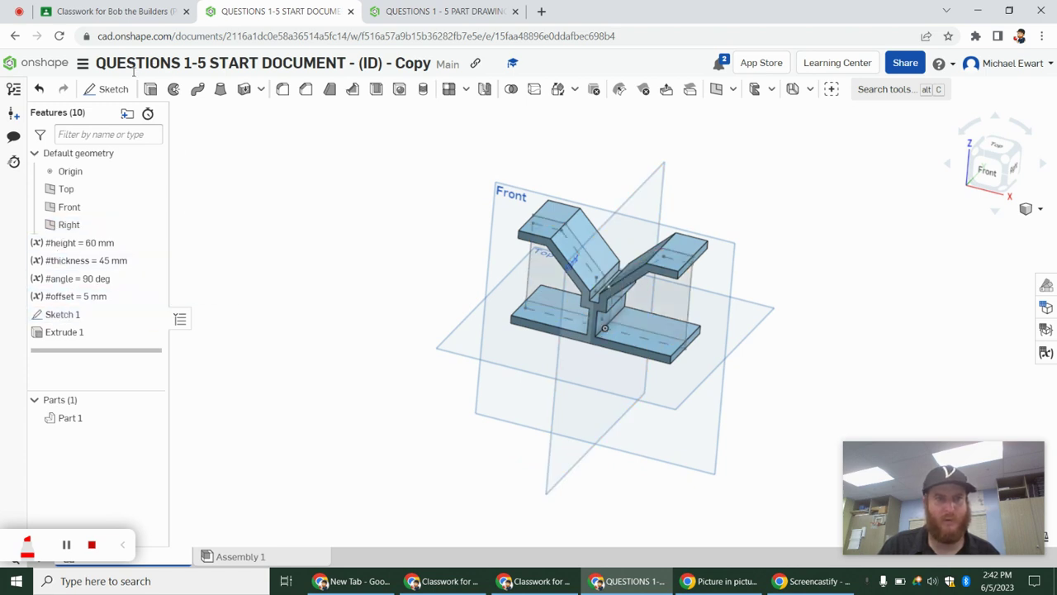
{"action": "left_click", "coordinate": [150, 89]}
{"action": "left_click", "coordinate": [672, 310]}
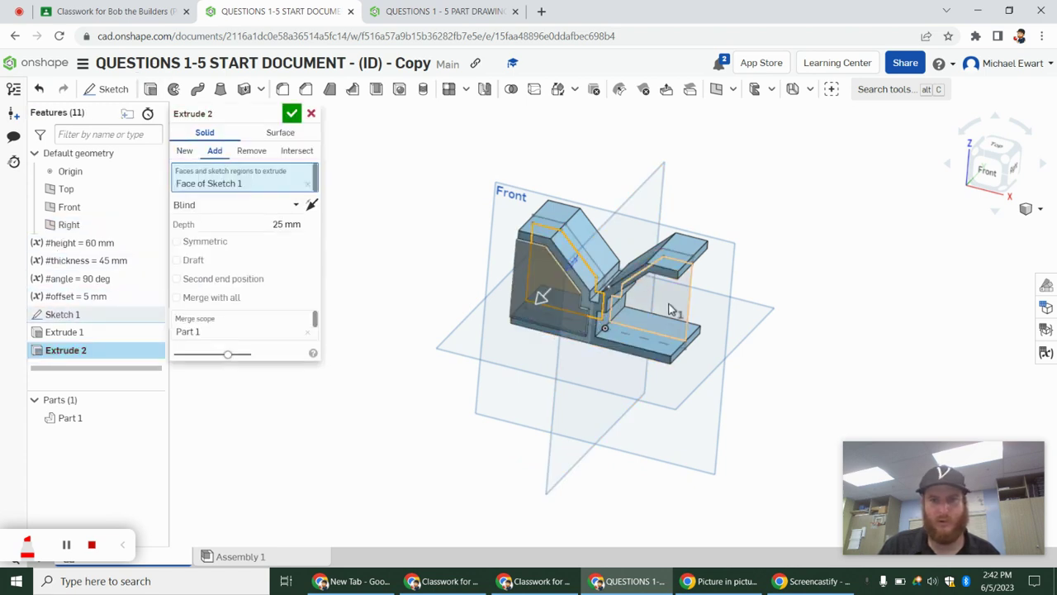
{"action": "left_click", "coordinate": [652, 347]}
{"action": "mouse_move", "coordinate": [620, 441]}
{"action": "right_mouse_down"}
{"action": "mouse_move", "coordinate": [573, 441]}
{"action": "mouse_move", "coordinate": [599, 435]}
{"action": "mouse_move", "coordinate": [590, 432]}
{"action": "right_mouse_up"}
{"action": "left_click", "coordinate": [177, 258]}
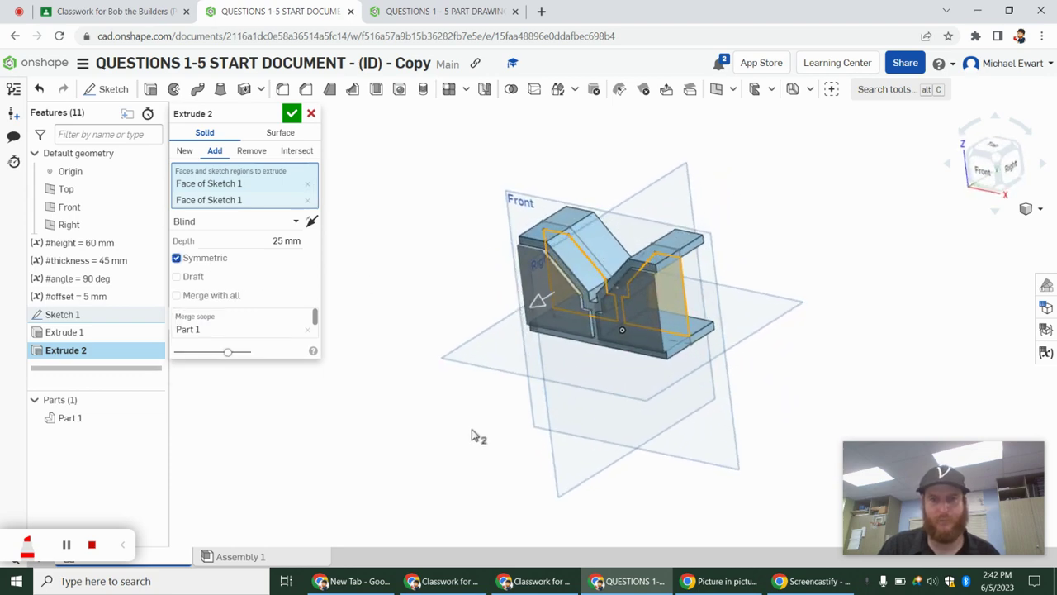
{"action": "mouse_move", "coordinate": [470, 437]}
{"action": "right_mouse_down"}
{"action": "mouse_move", "coordinate": [427, 441]}
{"action": "mouse_move", "coordinate": [453, 441]}
{"action": "right_mouse_up"}
- Check the side recess depth in the part drawing and complete the symmetric side-region extrusion with a depth of #thickness-#offset*2
{"action": "left_click", "coordinate": [446, 11]}
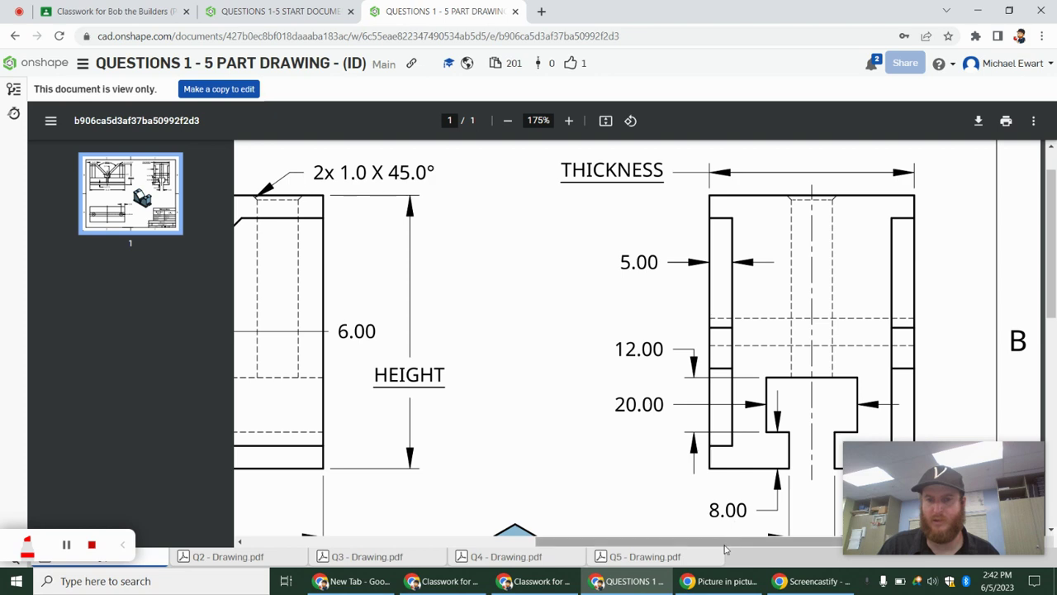
{"action": "mouse_move", "coordinate": [729, 544]}
{"action": "left_mouse_down"}
{"action": "mouse_move", "coordinate": [587, 542]}
{"action": "mouse_move", "coordinate": [496, 527]}
{"action": "left_mouse_up"}
{"action": "scroll", "coordinate": [736, 462], "scroll_direction": "down", "scroll_amount": 5}
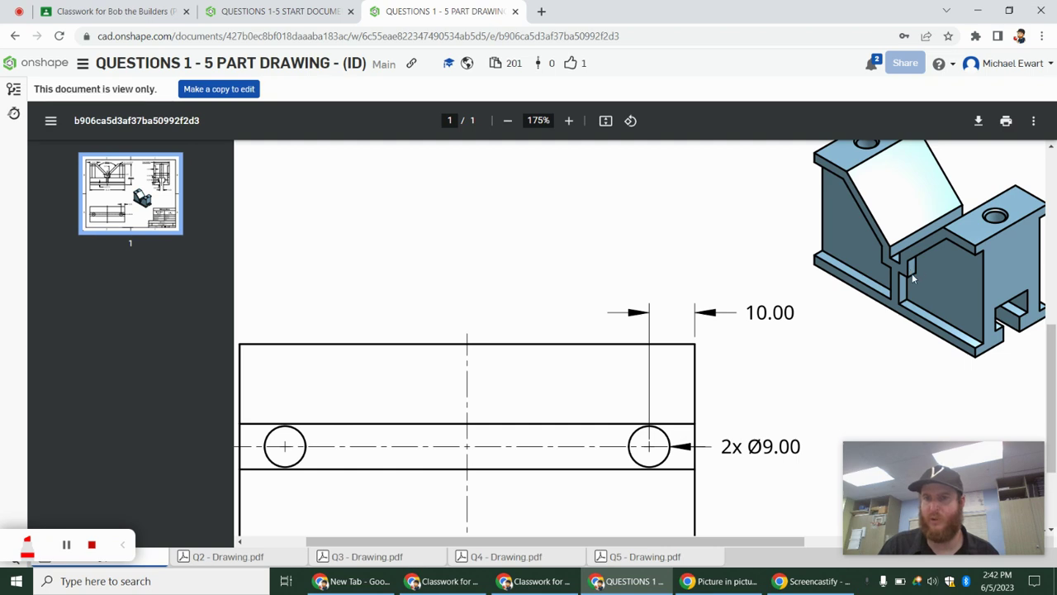
{"action": "scroll", "coordinate": [913, 279], "scroll_direction": "up", "scroll_amount": 5}
{"action": "left_click_drag", "start_coordinate": [577, 542], "coordinate": [793, 539]}
{"action": "left_click", "coordinate": [281, 10]}
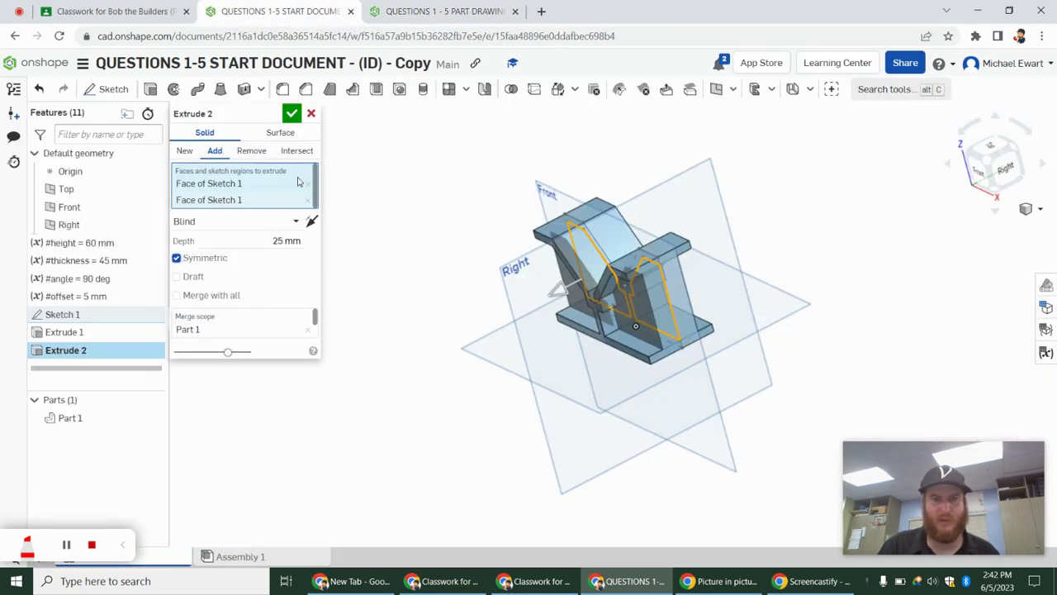
{"action": "left_click", "coordinate": [264, 240]}
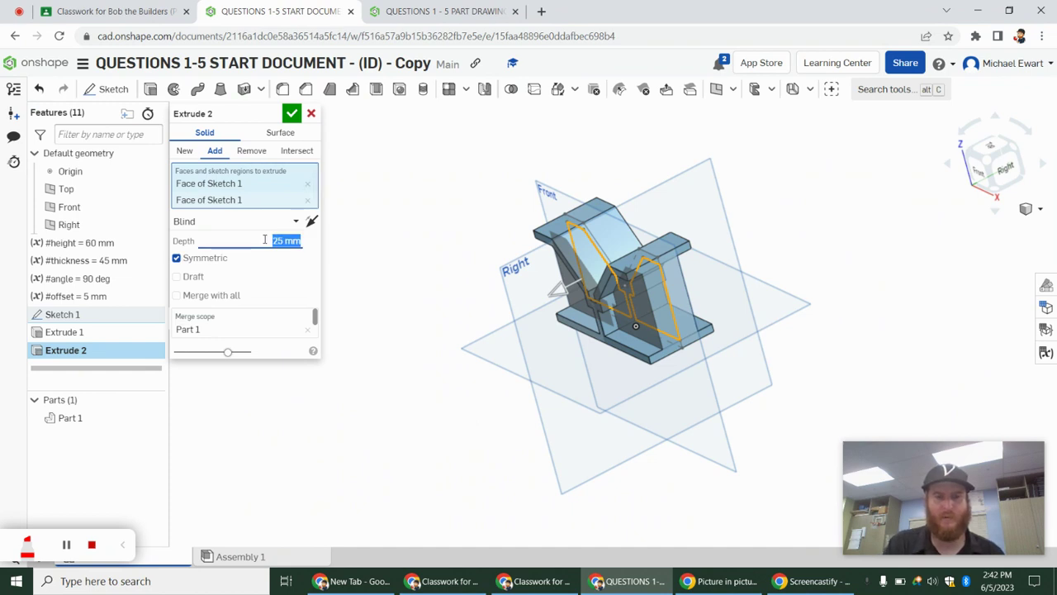
{"action": "type", "text": "thick"}
{"action": "key", "text": "Return"}
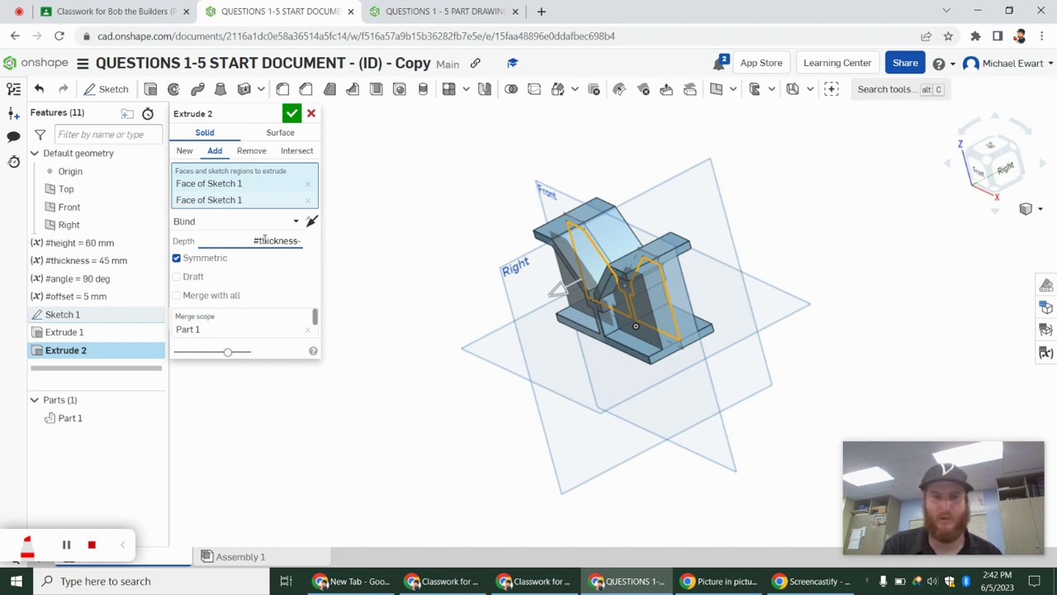
{"action": "type", "text": "-#of"}
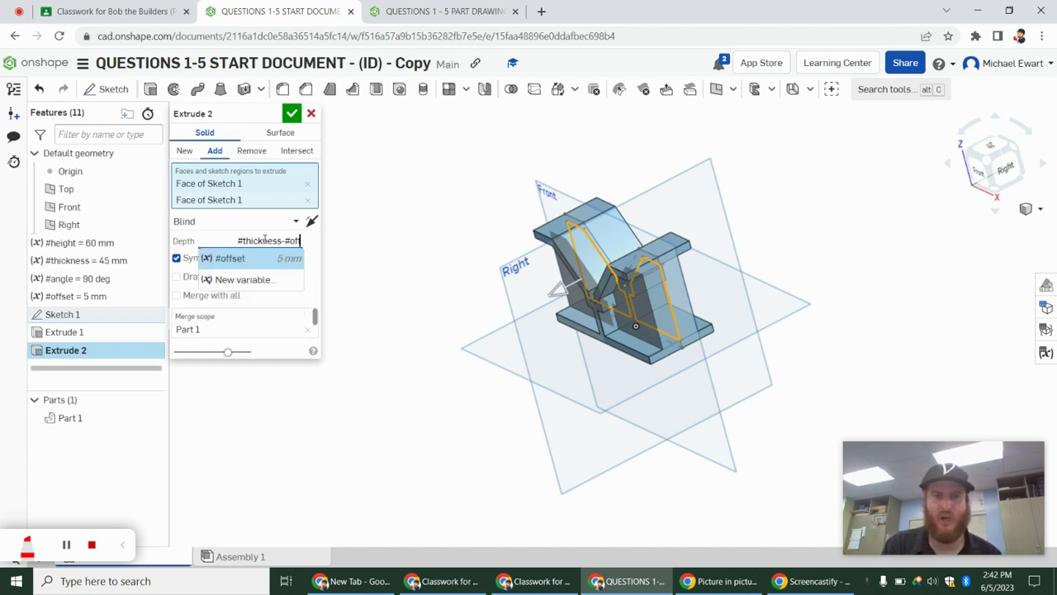
{"action": "key", "text": "Return"}
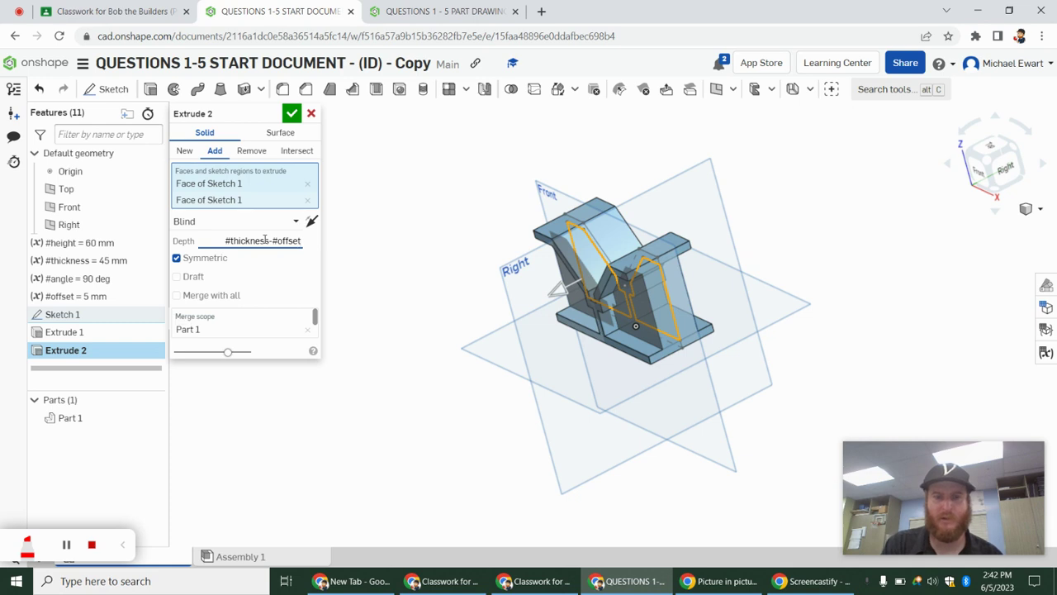
{"action": "type", "text": "*2"}
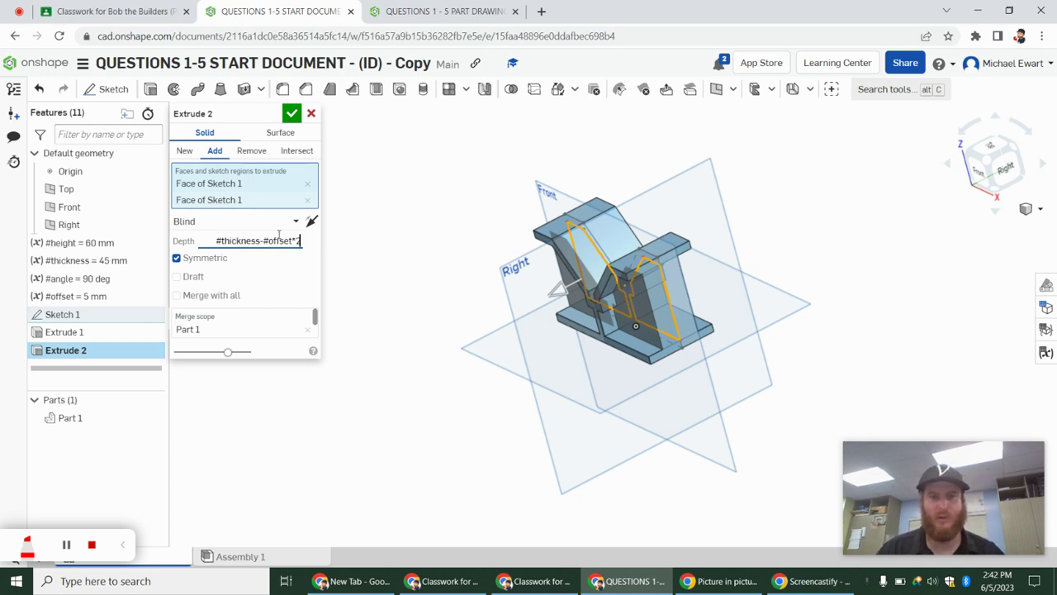
{"action": "key", "text": "Return"}
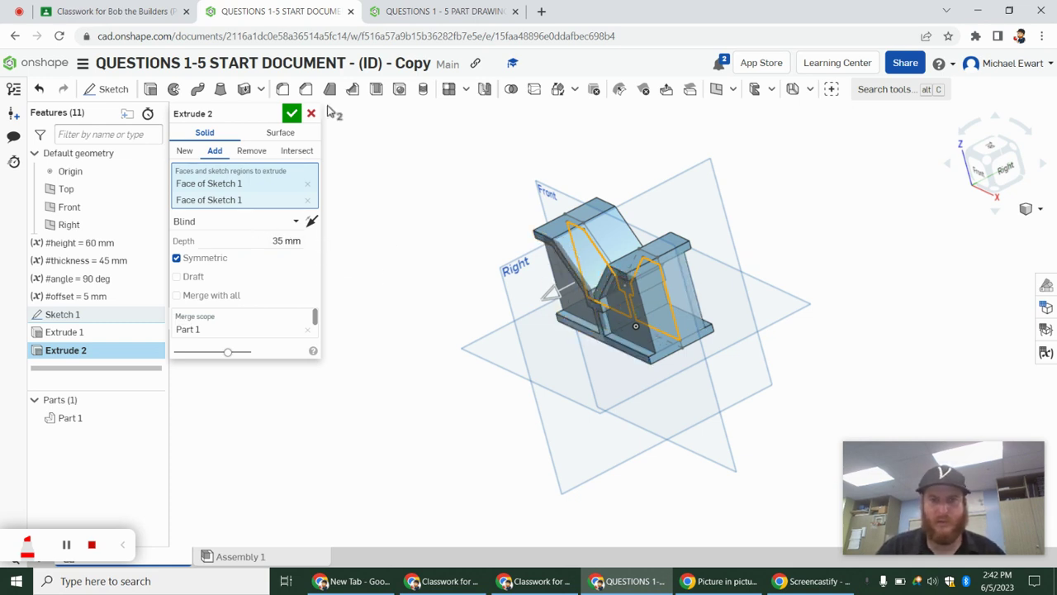
{"action": "left_click", "coordinate": [292, 113]}
- Inspect the recessed areas and the small notch faces on both sides of the part
{"action": "scroll", "coordinate": [612, 283], "scroll_direction": "up", "scroll_amount": 5}
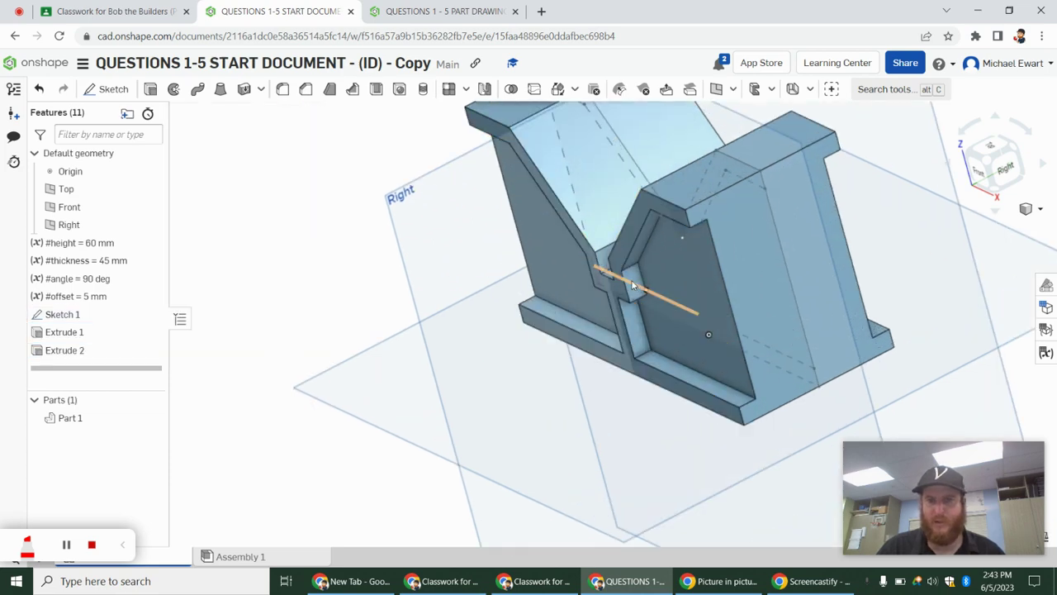
{"action": "scroll", "coordinate": [633, 285], "scroll_direction": "up", "scroll_amount": 5}
{"action": "left_click", "coordinate": [635, 290]}
{"action": "scroll", "coordinate": [635, 290], "scroll_direction": "down", "scroll_amount": 5}
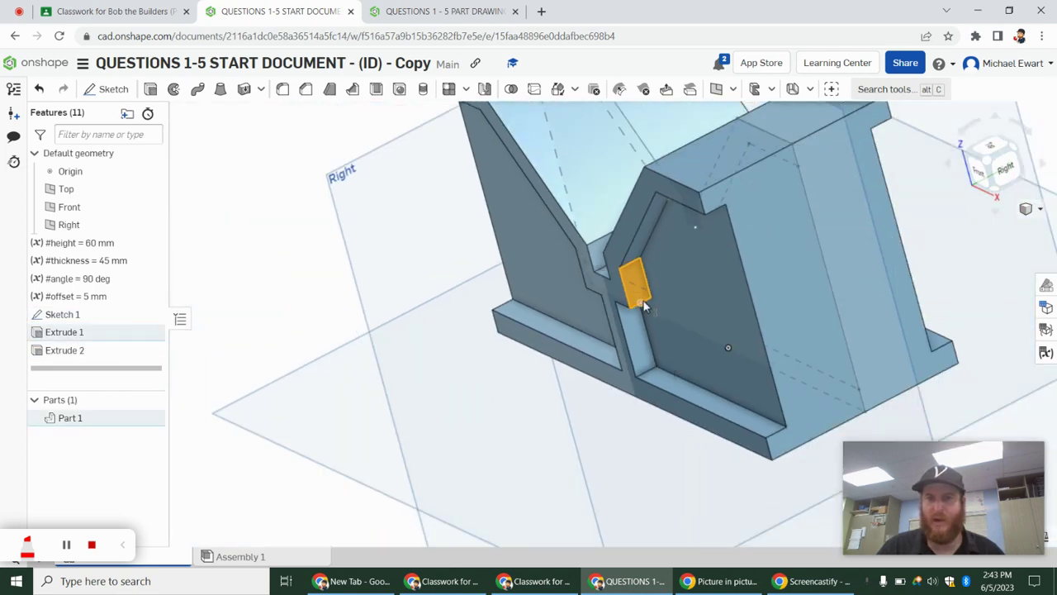
{"action": "right_click_drag", "start_coordinate": [645, 307], "coordinate": [614, 309]}
{"action": "left_click", "coordinate": [814, 209]}
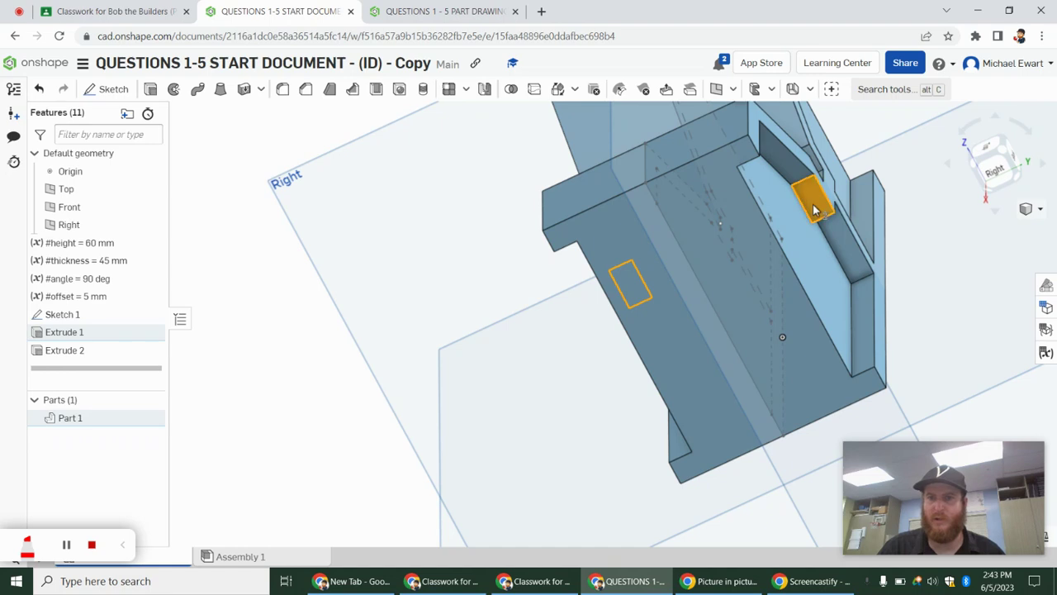
{"action": "right_click_drag", "start_coordinate": [813, 210], "coordinate": [826, 207]}
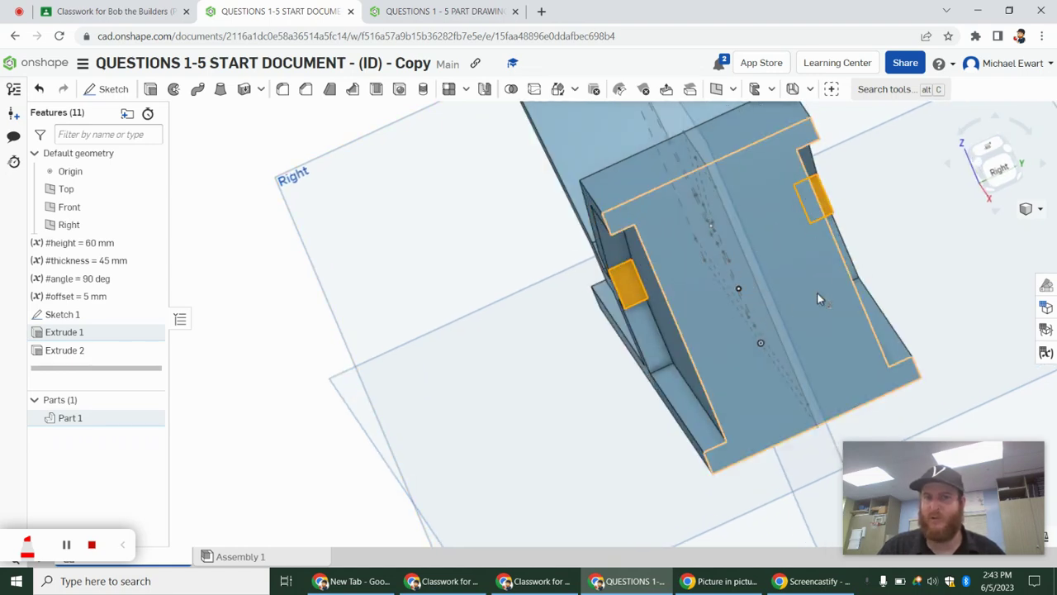
{"action": "key", "text": "shift+7"}
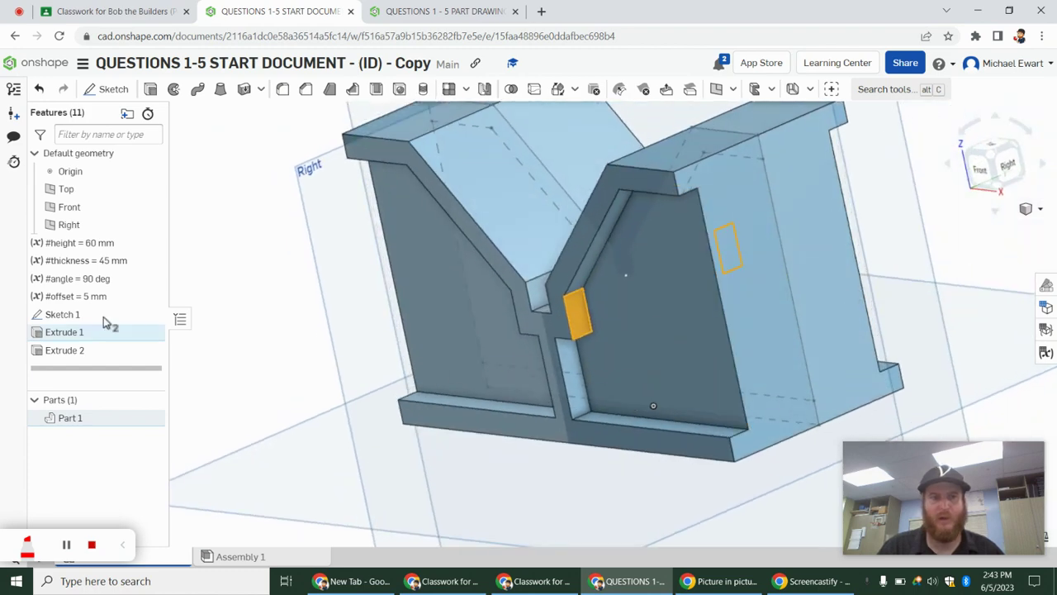
- Review the depth expression of Extrude 2, close the feature and view the whole part isometrically
{"action": "double_click", "coordinate": [87, 350]}
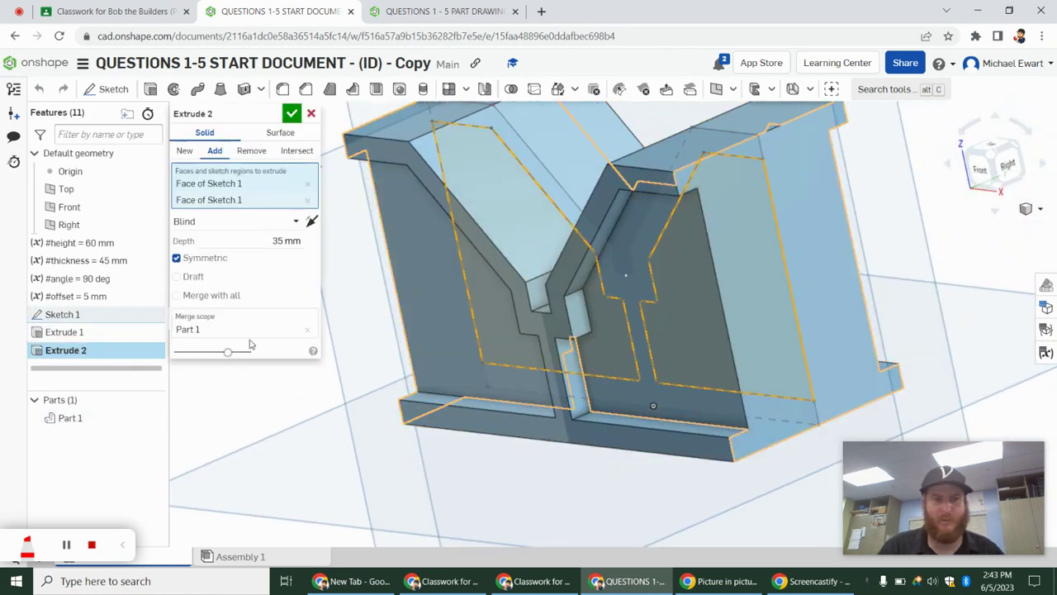
{"action": "mouse_move", "coordinate": [285, 241]}
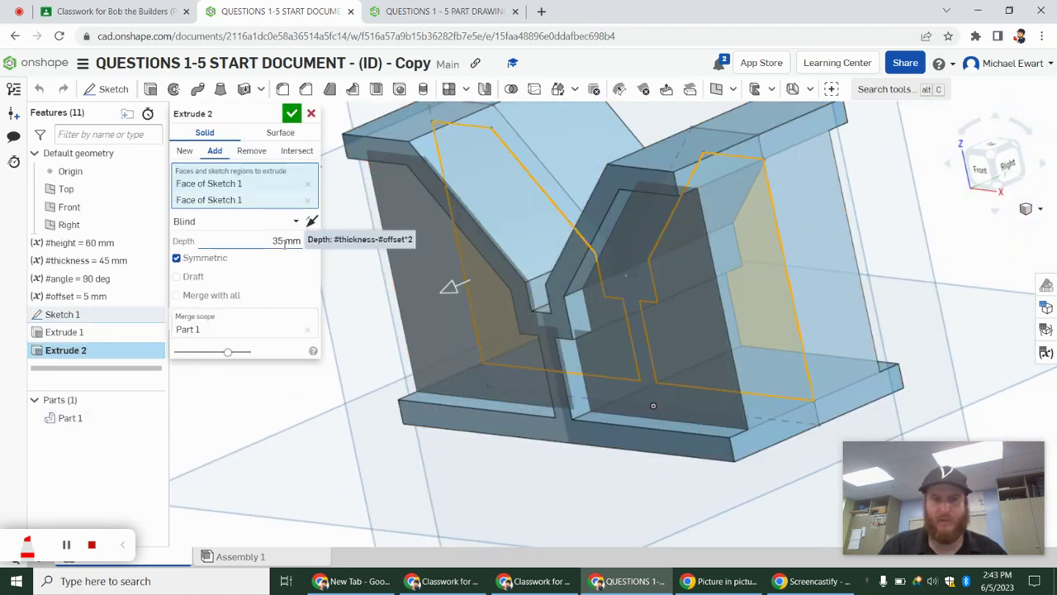
{"action": "left_click", "coordinate": [285, 242]}
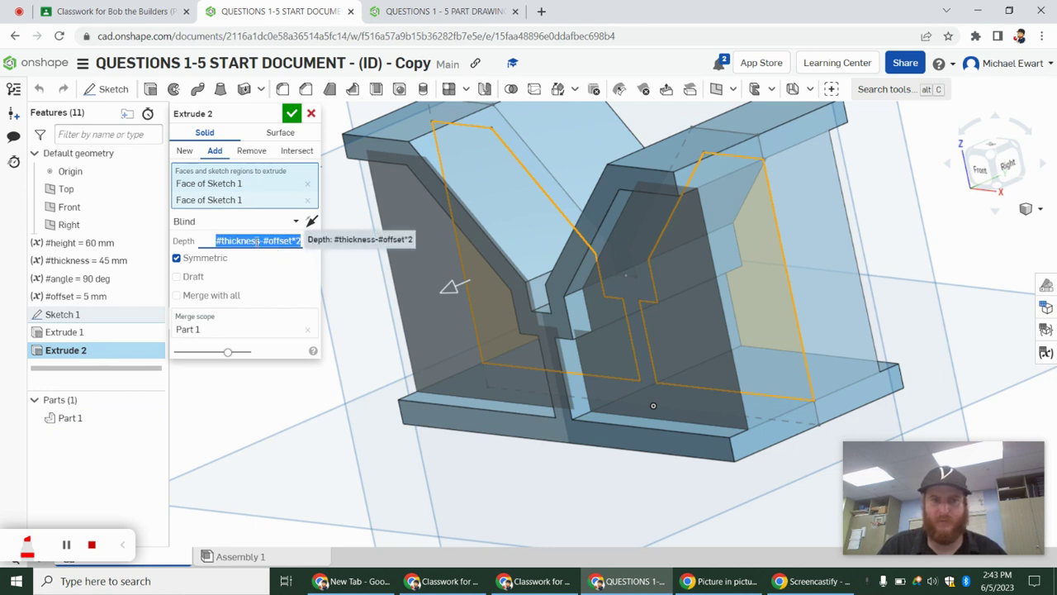
{"action": "left_click", "coordinate": [291, 114]}
{"action": "key", "text": "f"}
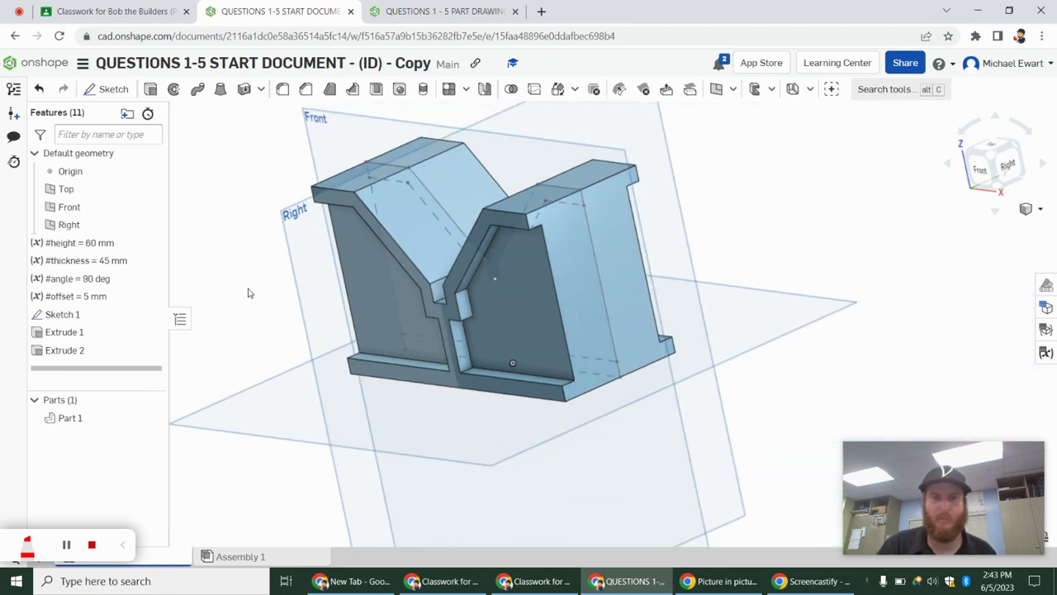
{"action": "key", "text": "shift+7"}
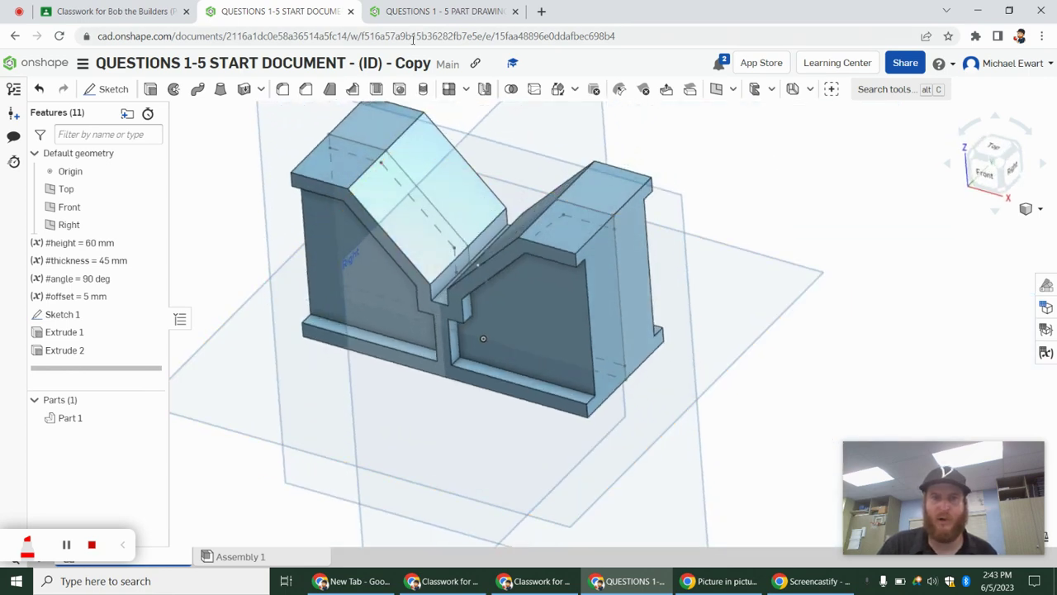
- Examine the T-slot dimensions in the drawing's side view and its shape in the isometric view
{"action": "left_click", "coordinate": [418, 12]}
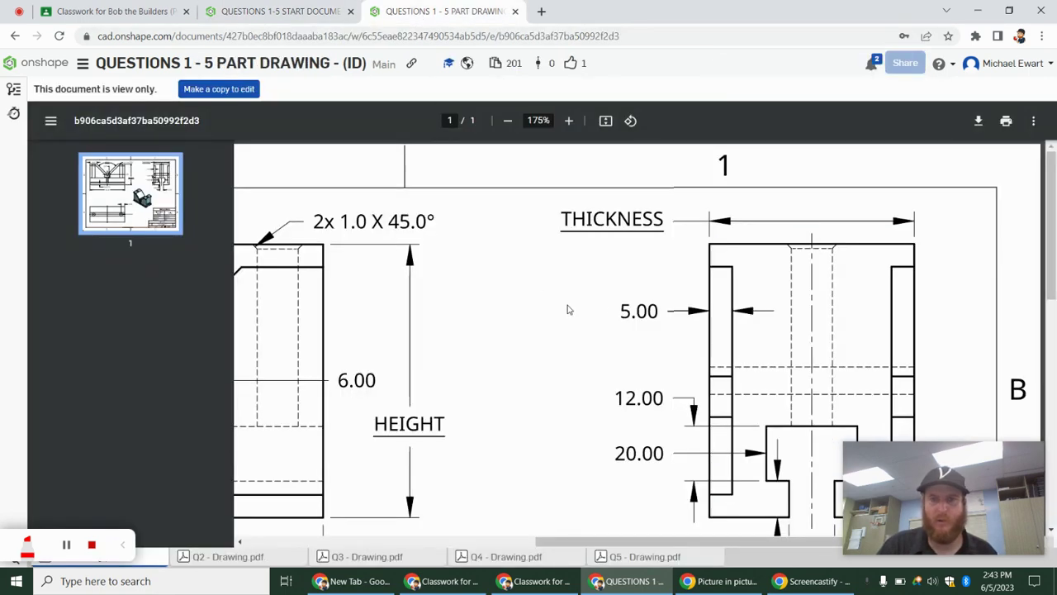
{"action": "scroll", "coordinate": [566, 307], "scroll_direction": "down", "scroll_amount": 3}
{"action": "scroll", "coordinate": [665, 451], "scroll_direction": "down", "scroll_amount": 3}
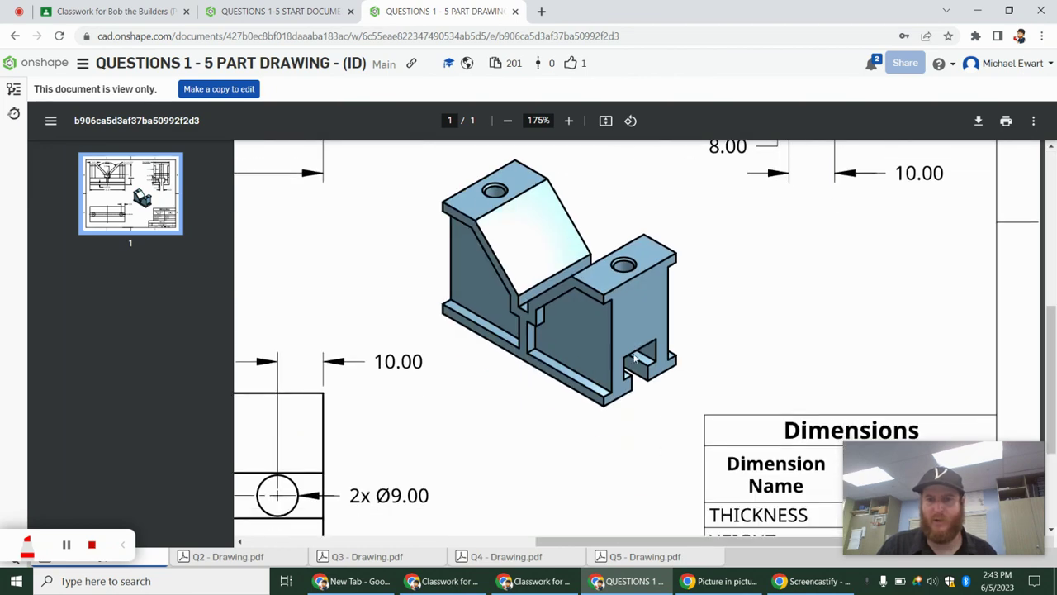
{"action": "scroll", "coordinate": [810, 256], "scroll_direction": "up", "scroll_amount": 2}
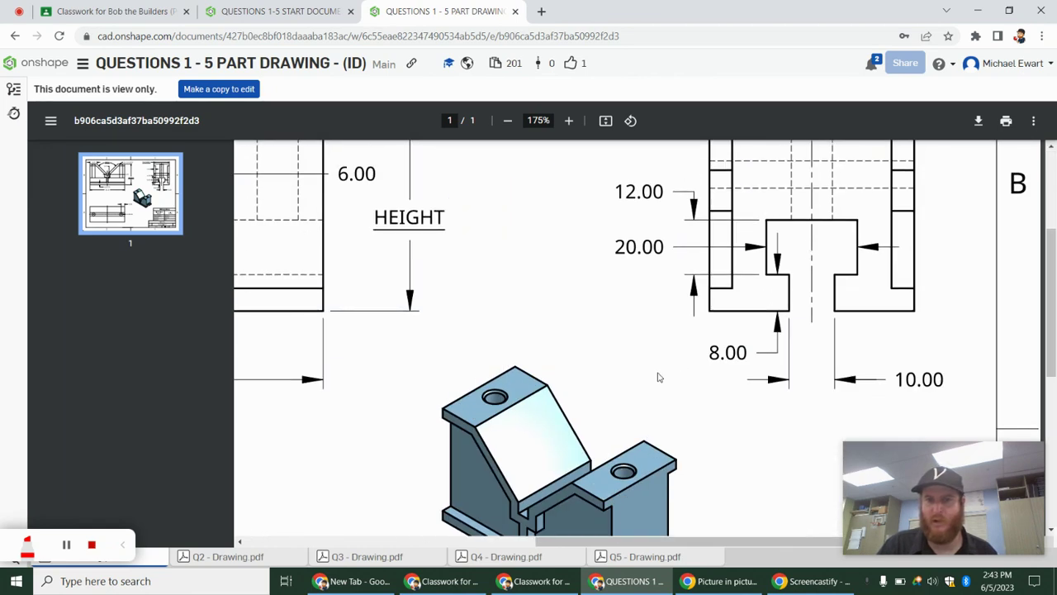
{"action": "scroll", "coordinate": [652, 376], "scroll_direction": "down", "scroll_amount": 2}
{"action": "scroll", "coordinate": [553, 257], "scroll_direction": "up", "scroll_amount": 3}
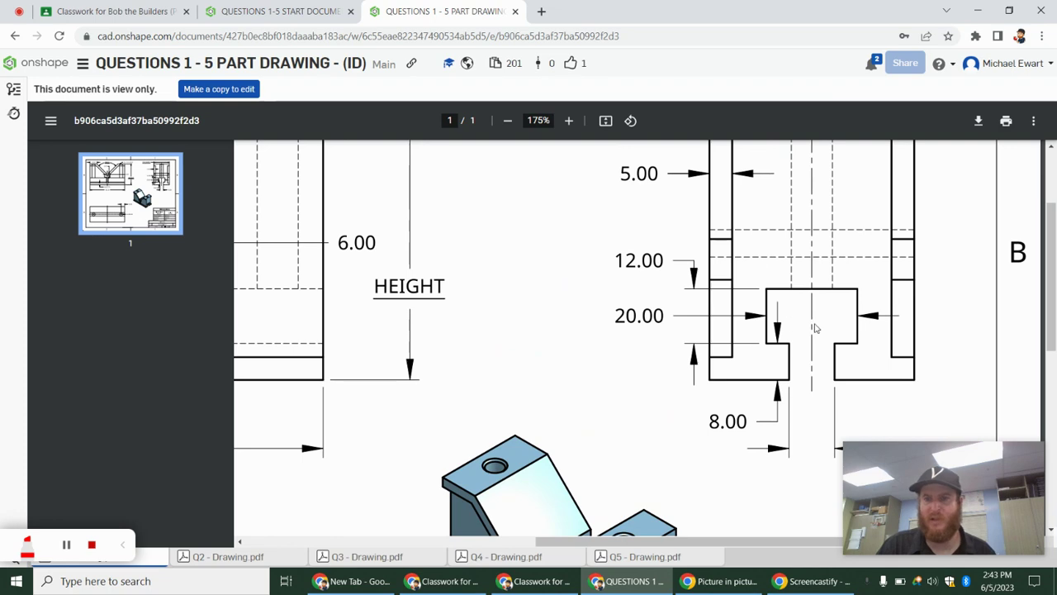
{"action": "scroll", "coordinate": [803, 306], "scroll_direction": "down", "scroll_amount": 1}
{"action": "left_click", "coordinate": [249, 5]}
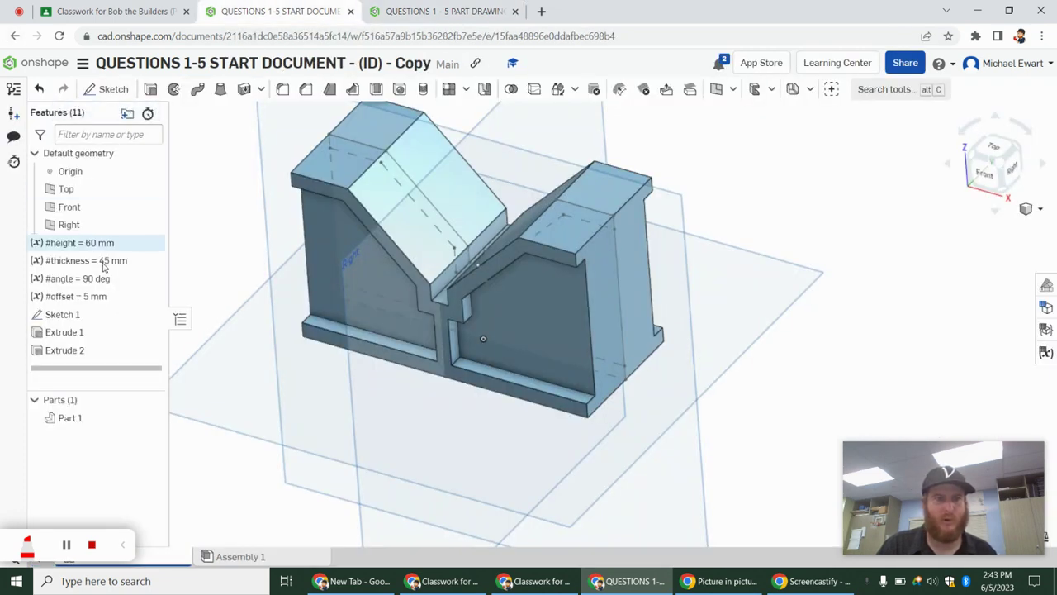
- Hide Sketch 1 and start a new sketch on the part's right end face, viewed straight on
{"action": "left_click", "coordinate": [152, 316]}
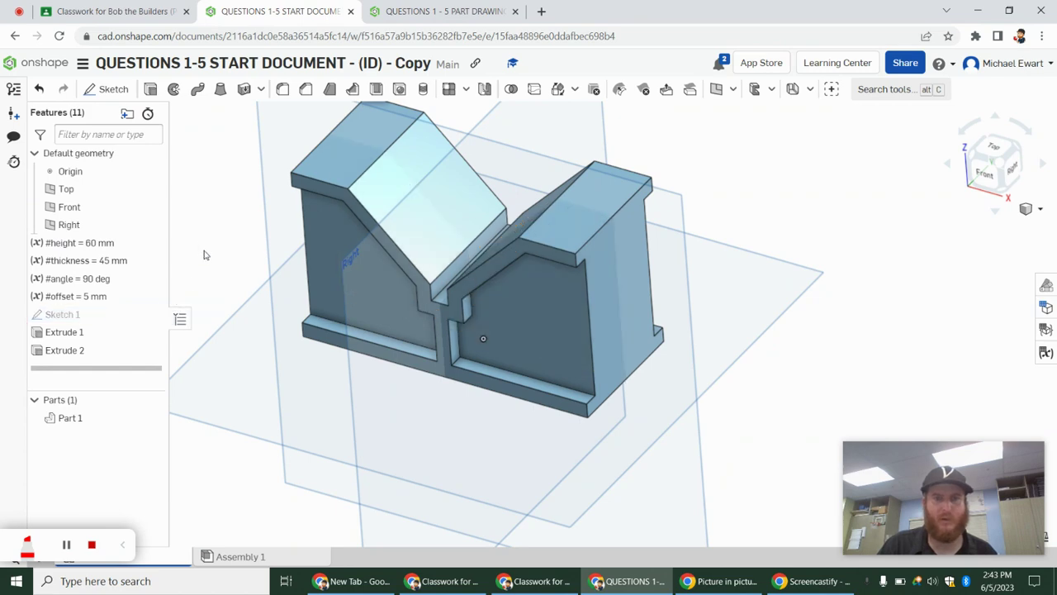
{"action": "left_click", "coordinate": [108, 88]}
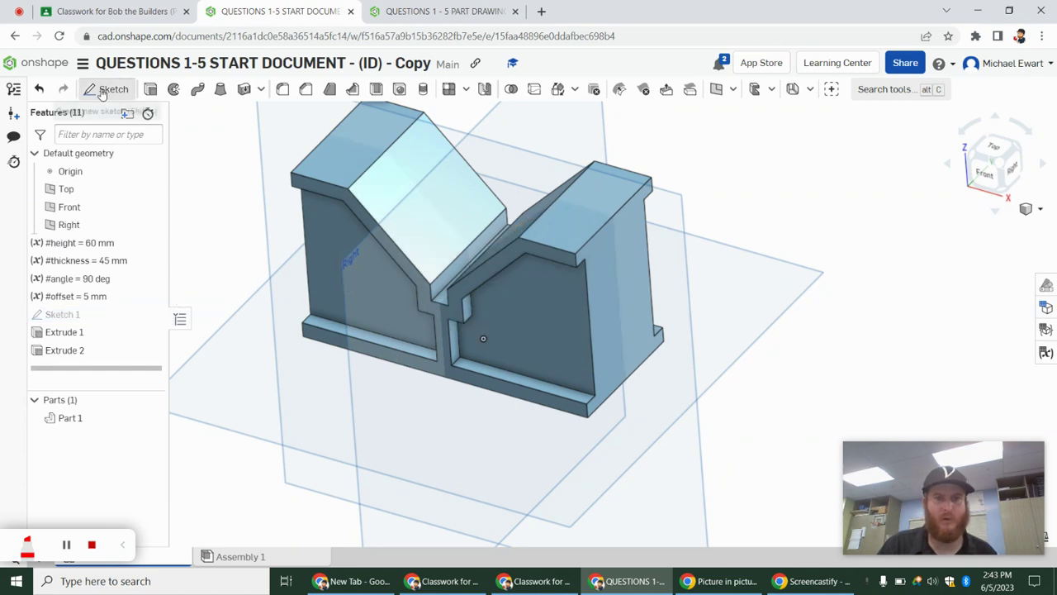
{"action": "left_click", "coordinate": [622, 322]}
{"action": "key", "text": "n"}
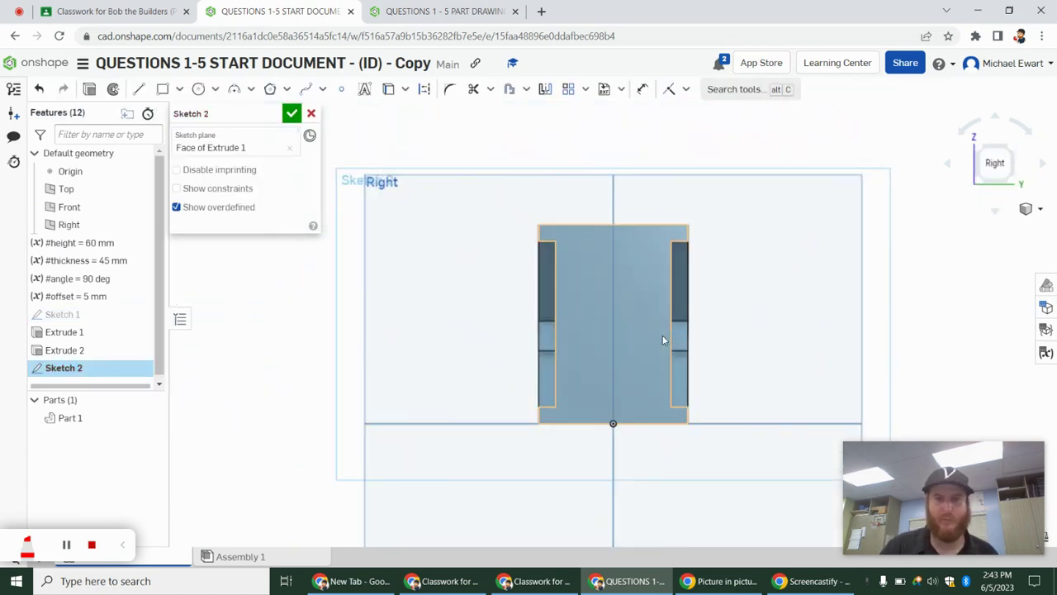
- Sketch a closed T-slot profile rising from the face's bottom edge, with a head about 21.5 by 11.2 mm and a neck about 8.3 by 12.4 mm
{"action": "left_click", "coordinate": [375, 11]}
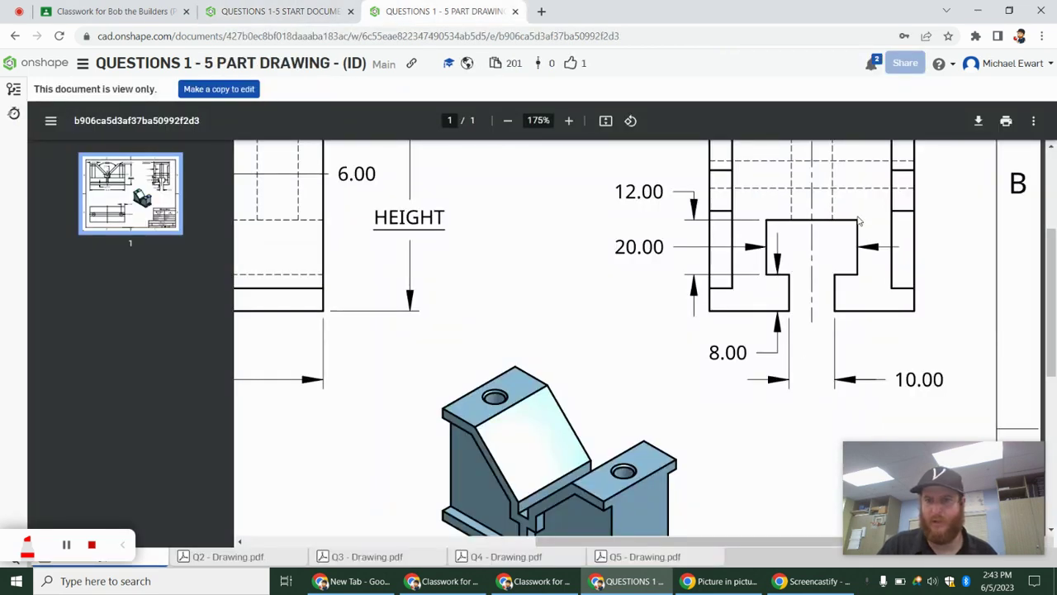
{"action": "left_click", "coordinate": [310, 11]}
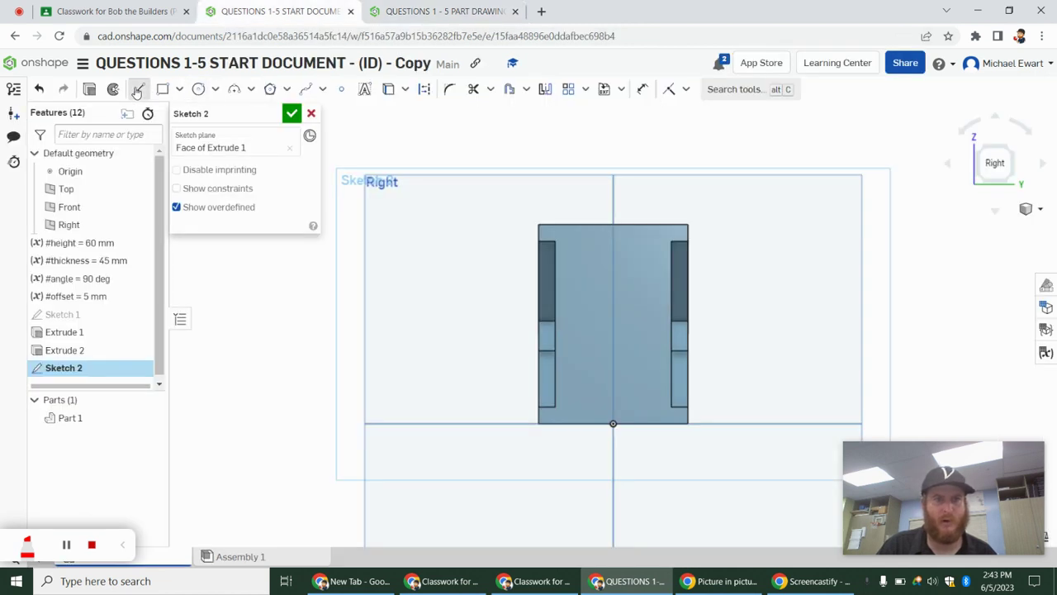
{"action": "scroll", "coordinate": [595, 421], "scroll_direction": "up", "scroll_amount": 3}
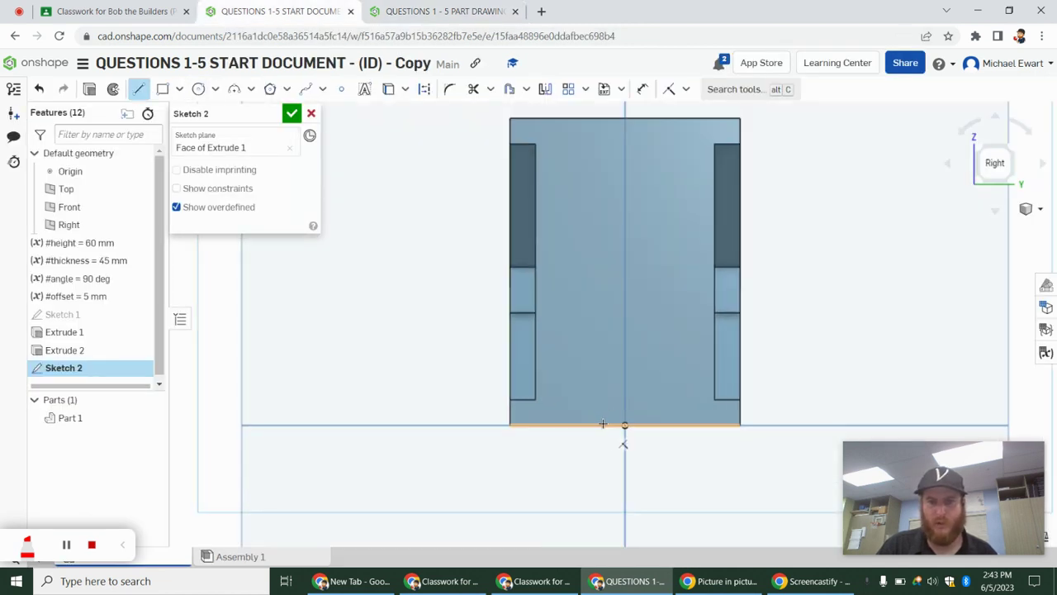
{"action": "left_click", "coordinate": [604, 362]}
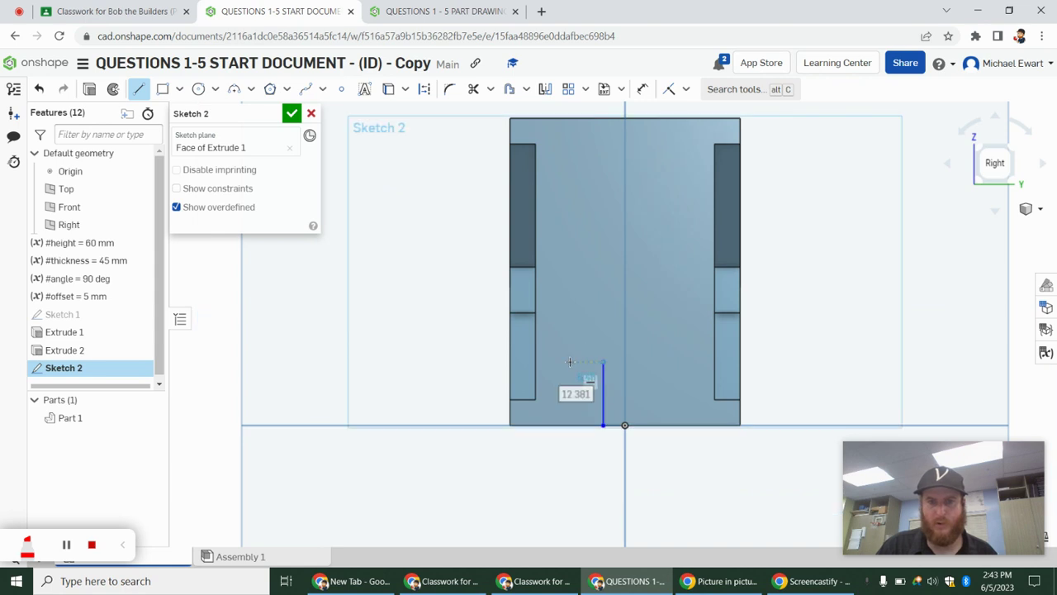
{"action": "left_click", "coordinate": [570, 362]}
{"action": "left_click", "coordinate": [568, 305]}
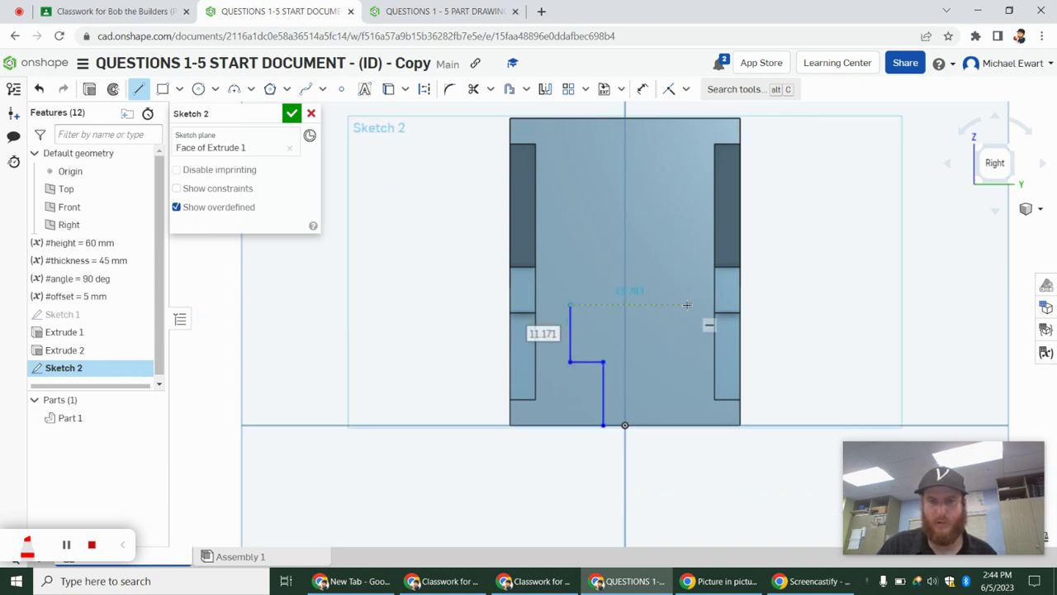
{"action": "left_click", "coordinate": [680, 305]}
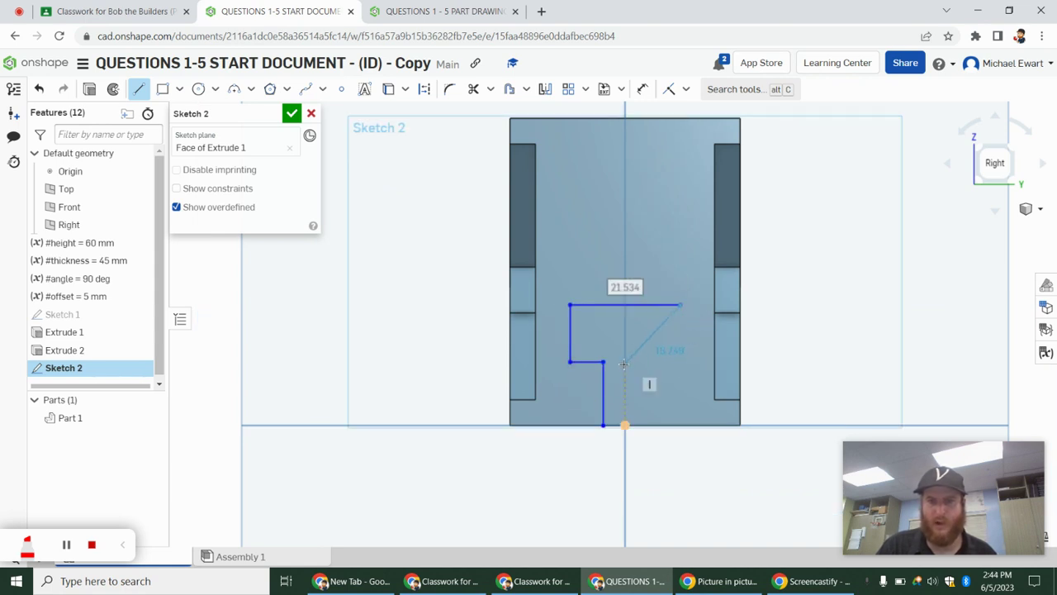
{"action": "left_click", "coordinate": [679, 361]}
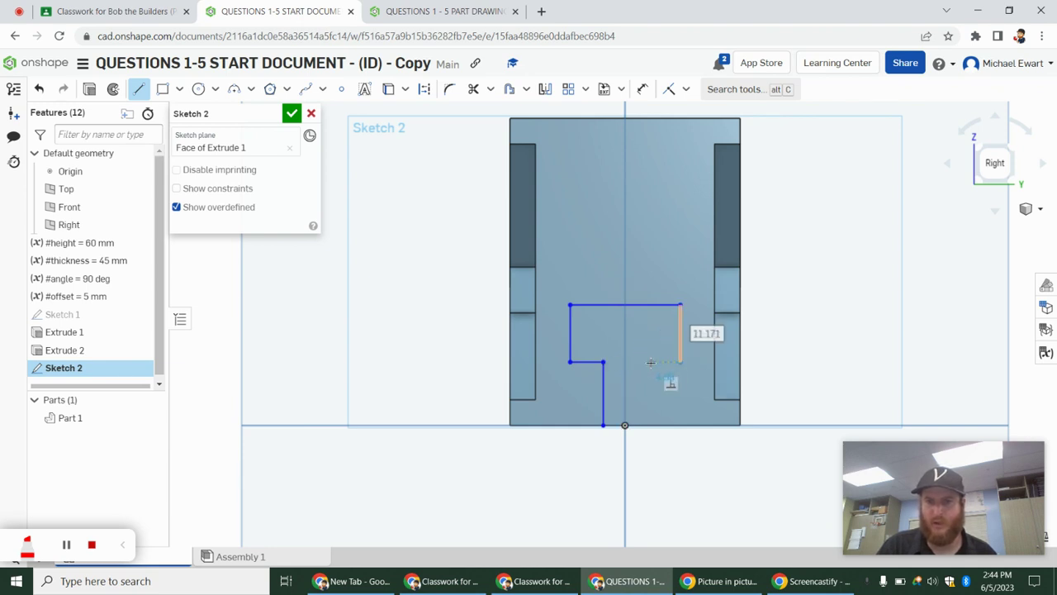
{"action": "left_click", "coordinate": [646, 362]}
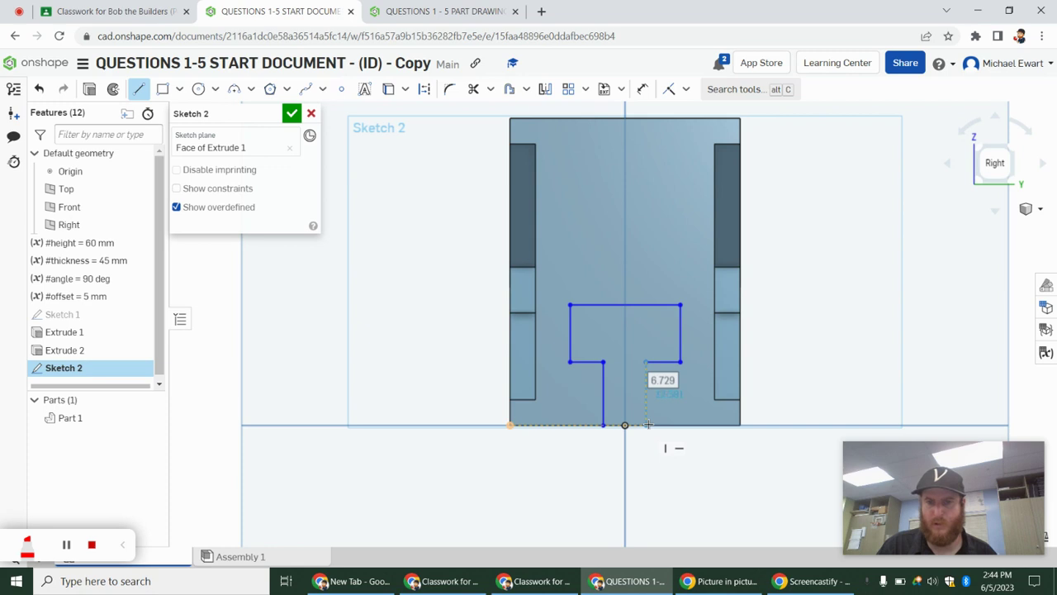
{"action": "left_click", "coordinate": [647, 424]}
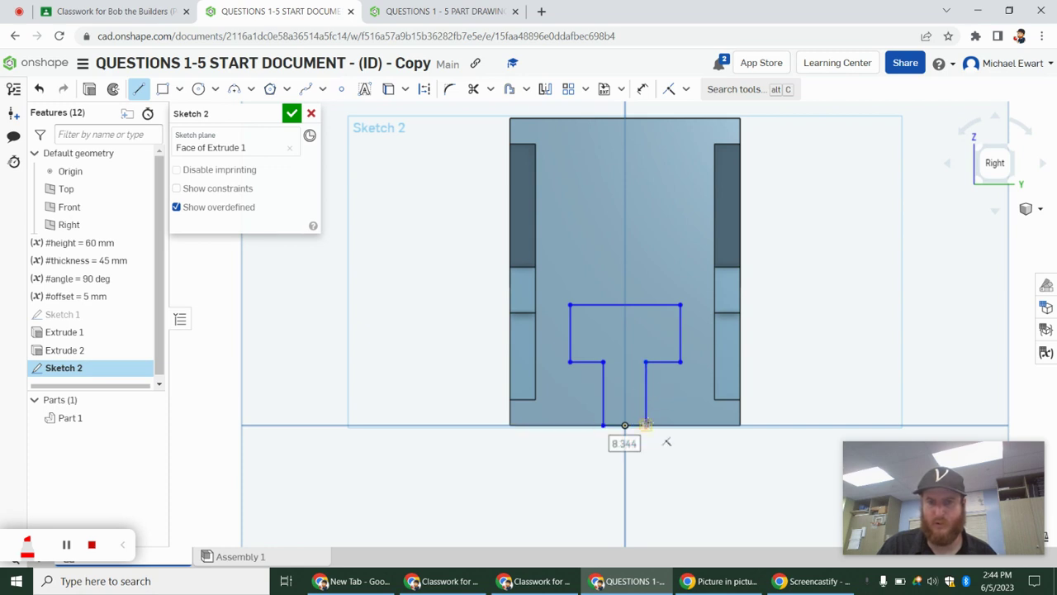
{"action": "scroll", "coordinate": [656, 441], "scroll_direction": "up", "scroll_amount": 3}
{"action": "scroll", "coordinate": [444, 373], "scroll_direction": "down", "scroll_amount": 2}
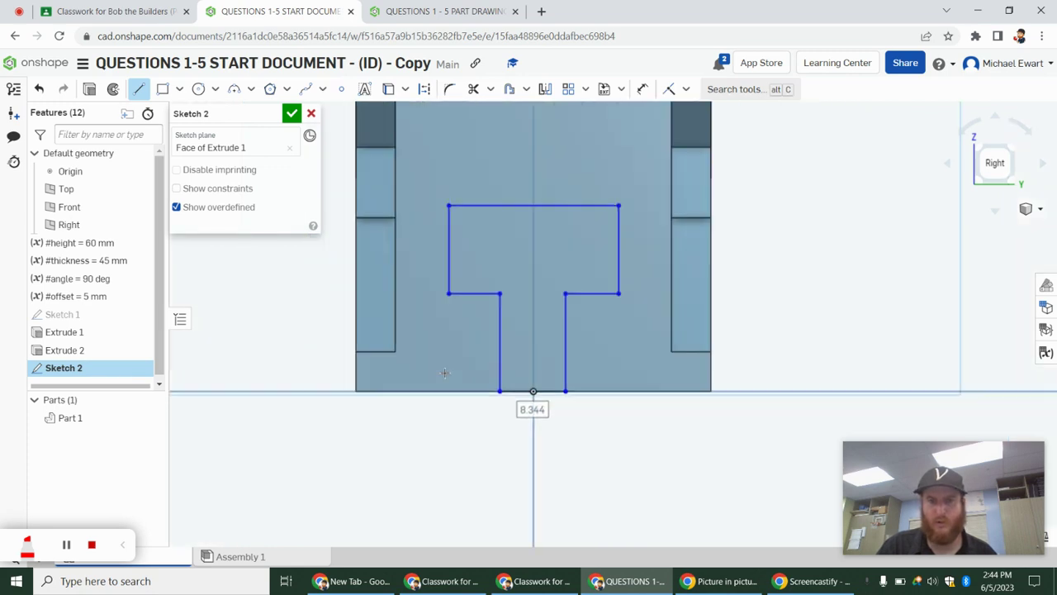
- Place a point at the midpoint of the T-slot's top line and constrain it vertical with the origin
{"action": "key", "text": "d"}
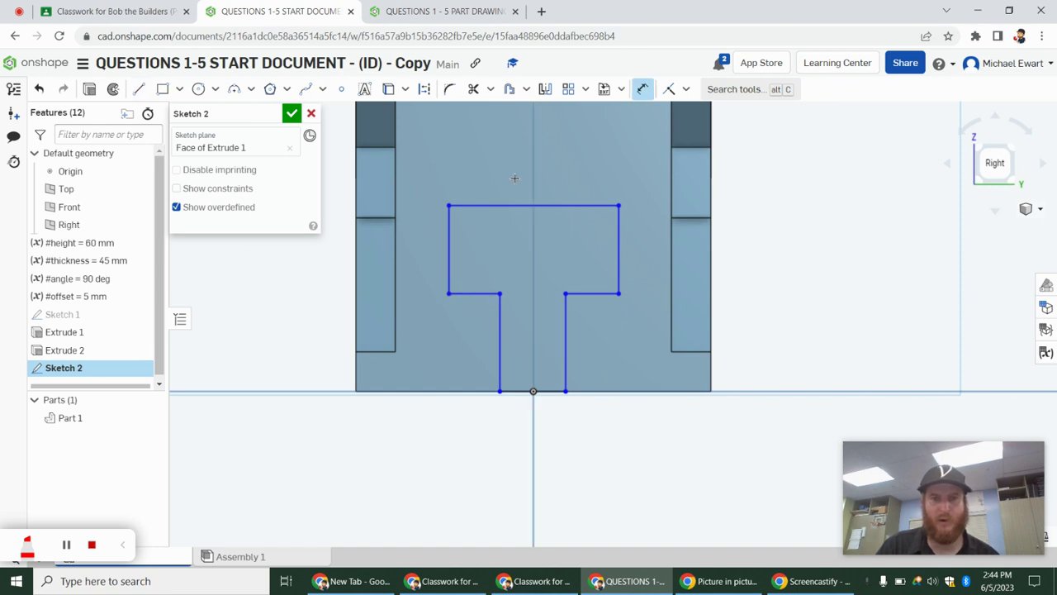
{"action": "key", "text": "Escape"}
{"action": "left_click", "coordinate": [341, 88]}
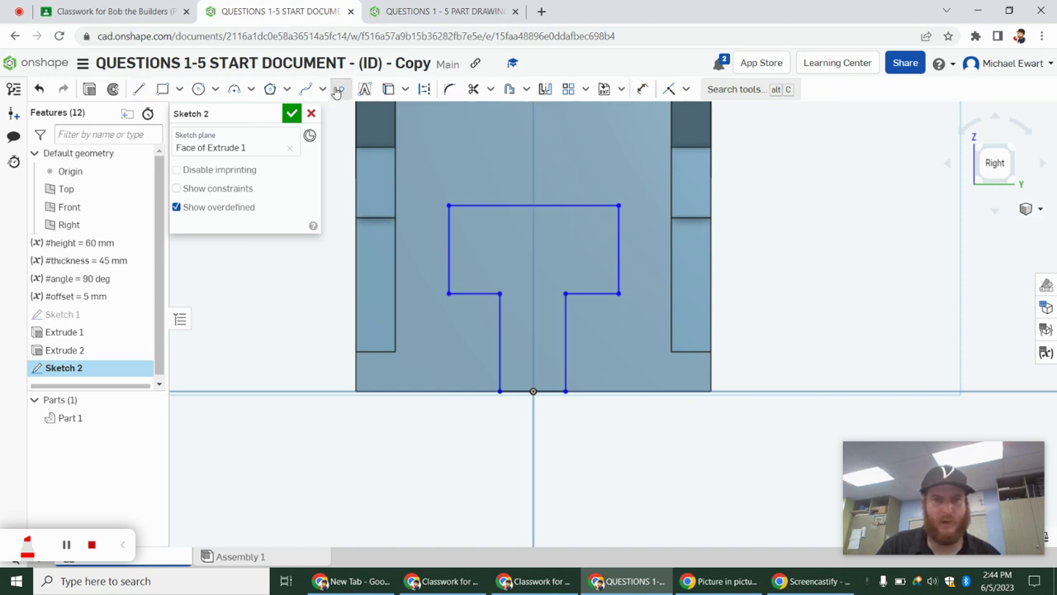
{"action": "scroll", "coordinate": [537, 205], "scroll_direction": "up", "scroll_amount": 5}
{"action": "left_click", "coordinate": [531, 205]}
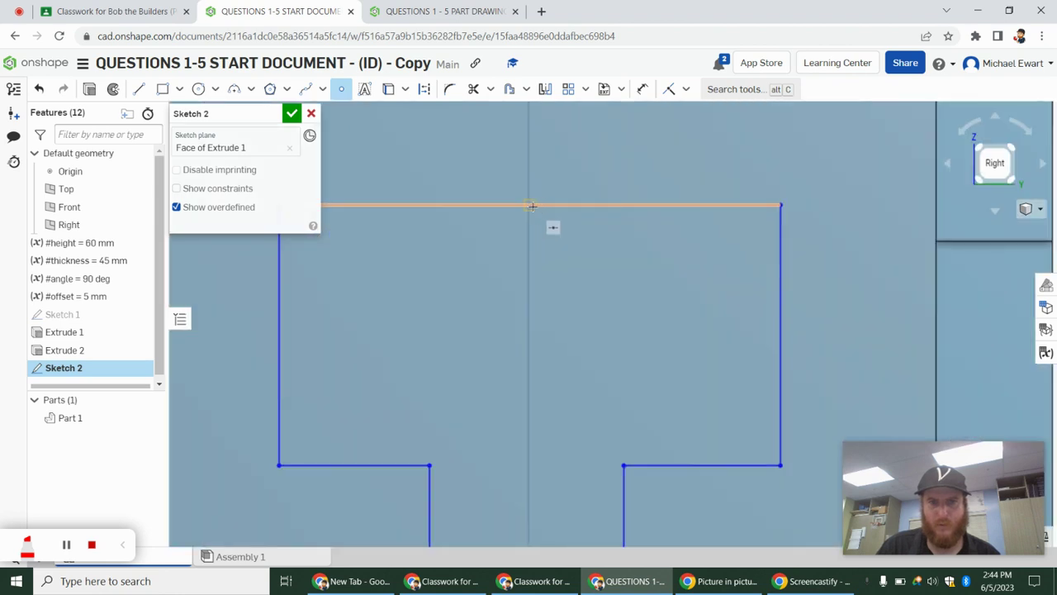
{"action": "left_click", "coordinate": [686, 88]}
{"action": "left_click", "coordinate": [693, 233]}
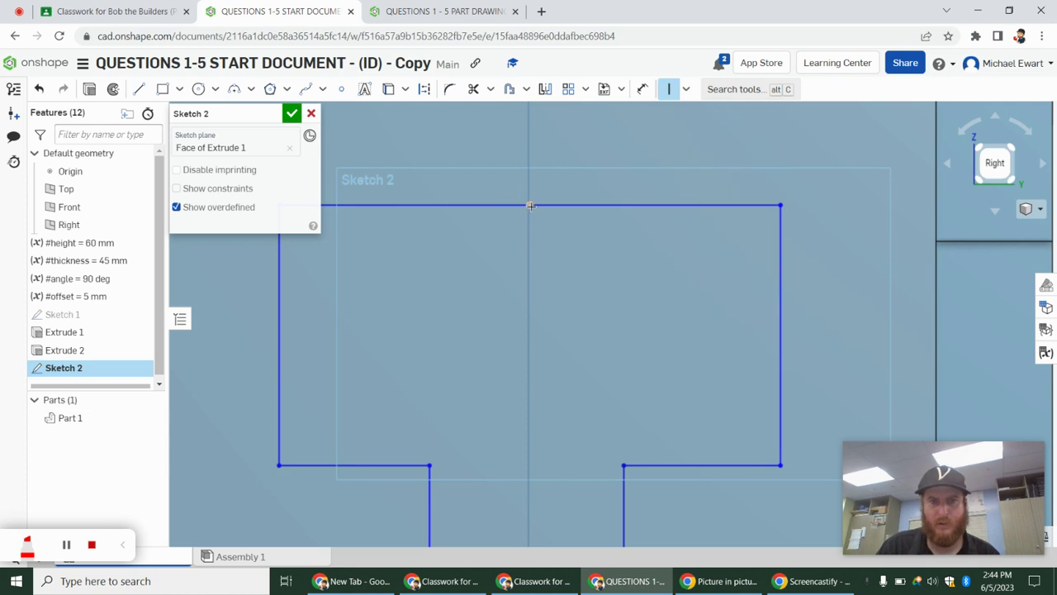
{"action": "scroll", "coordinate": [551, 252], "scroll_direction": "up", "scroll_amount": 3}
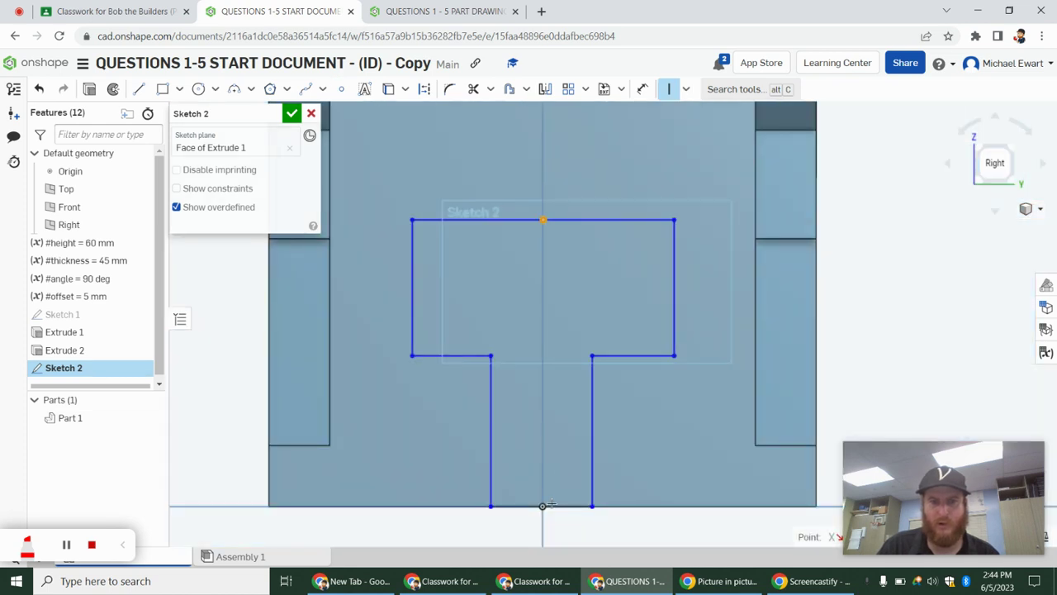
{"action": "left_click", "coordinate": [543, 505]}
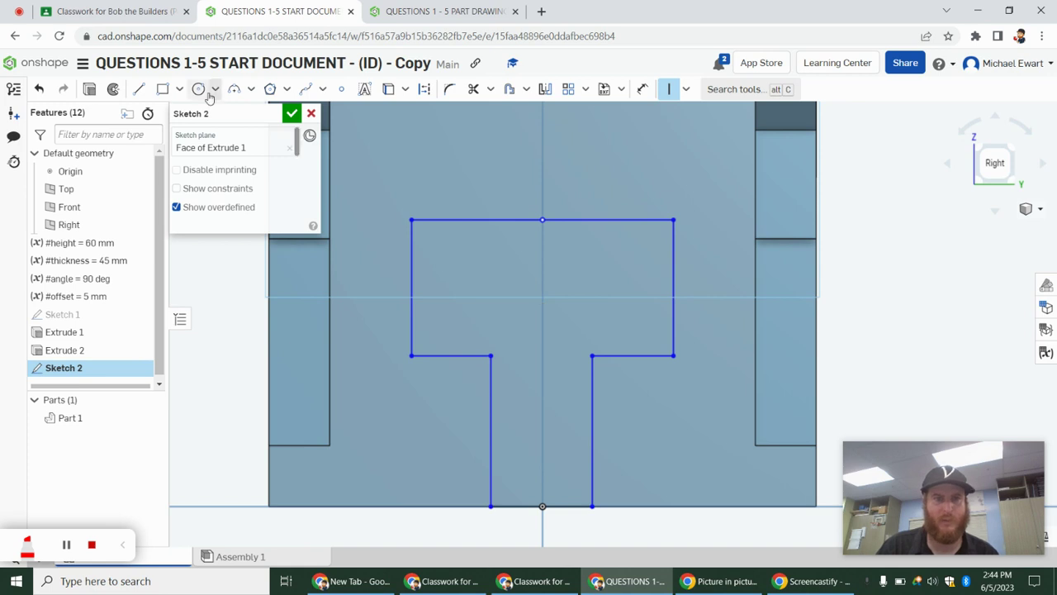
- Check the drawing and dimension the width of the T-slot's head to 20 mm
{"action": "left_click", "coordinate": [442, 10]}
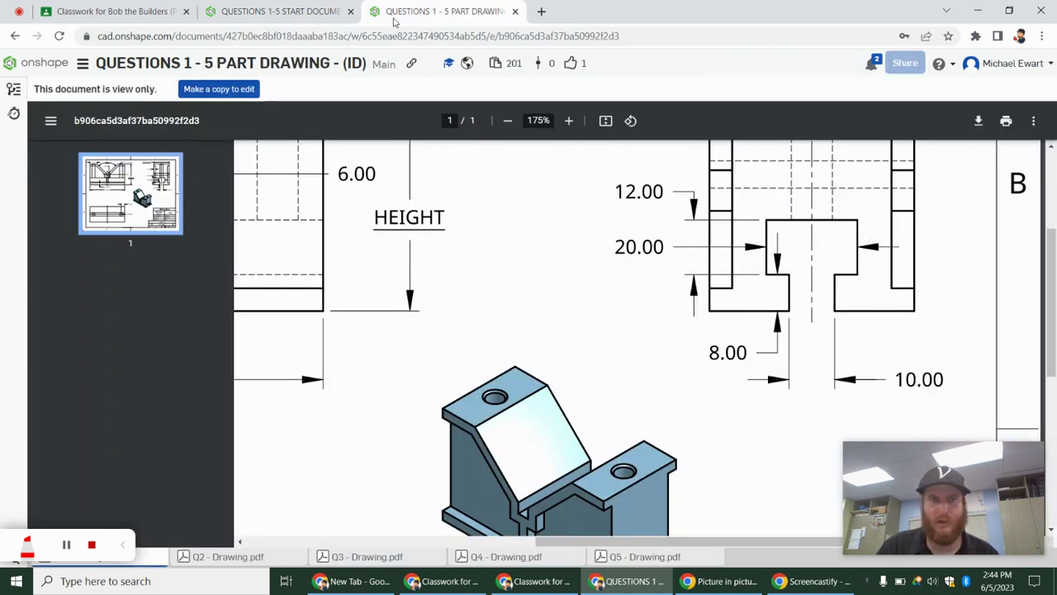
{"action": "left_click", "coordinate": [278, 11]}
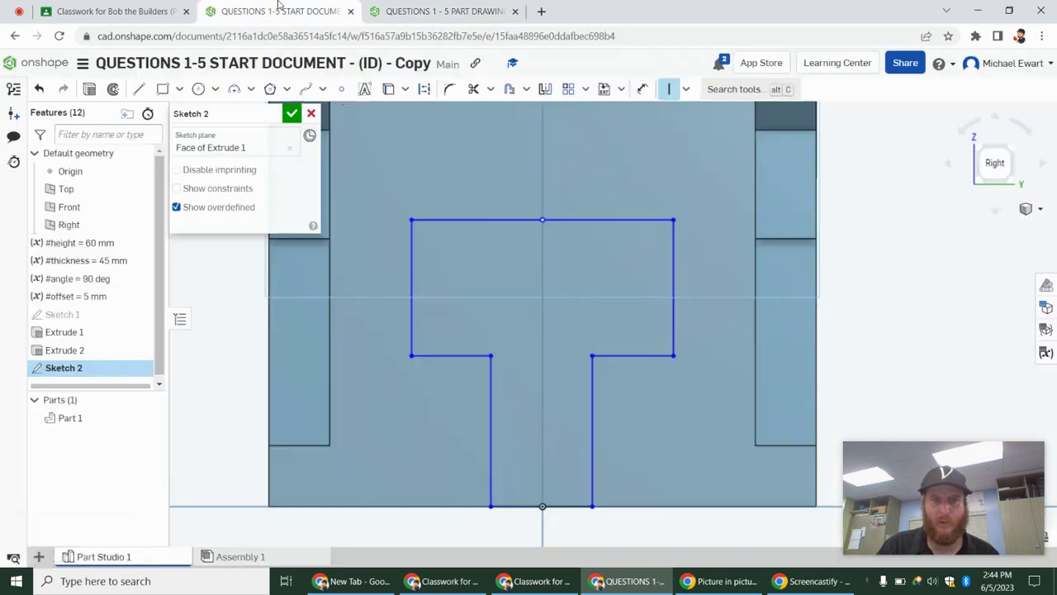
{"action": "left_click", "coordinate": [412, 269]}
{"action": "left_click", "coordinate": [674, 274]}
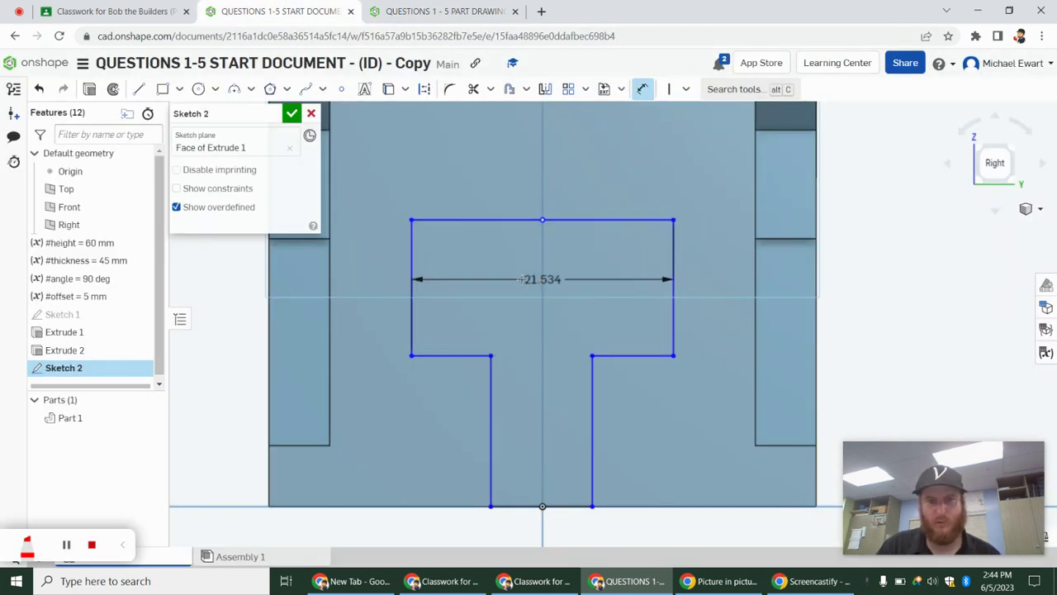
{"action": "left_click", "coordinate": [494, 280]}
{"action": "type", "text": "20"}
{"action": "key", "text": "Return"}
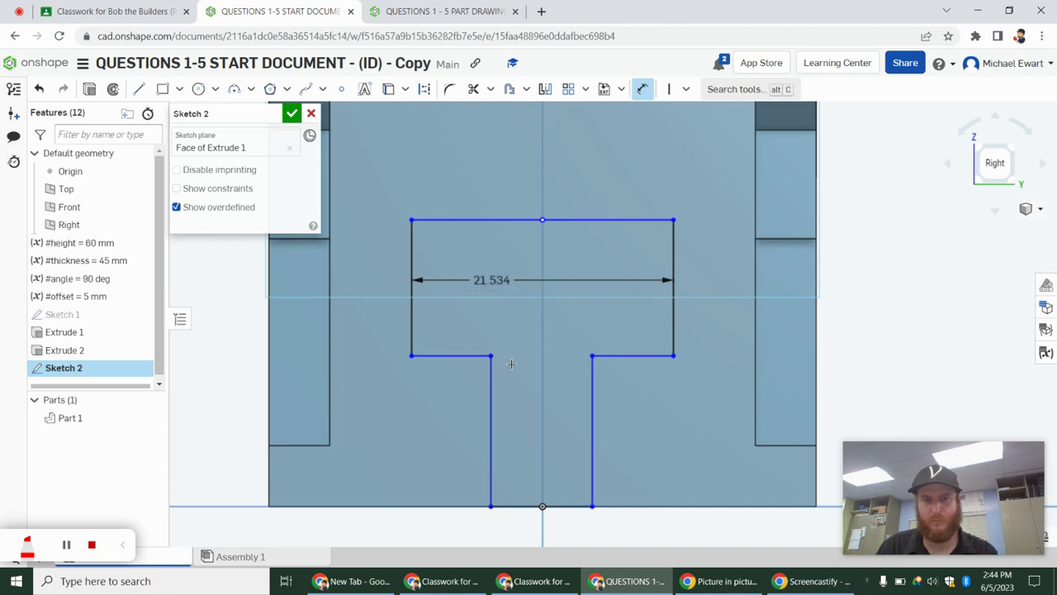
- Dimension the width of the T-slot's neck to 10 mm
{"action": "left_click", "coordinate": [591, 404]}
{"action": "left_click", "coordinate": [492, 405]}
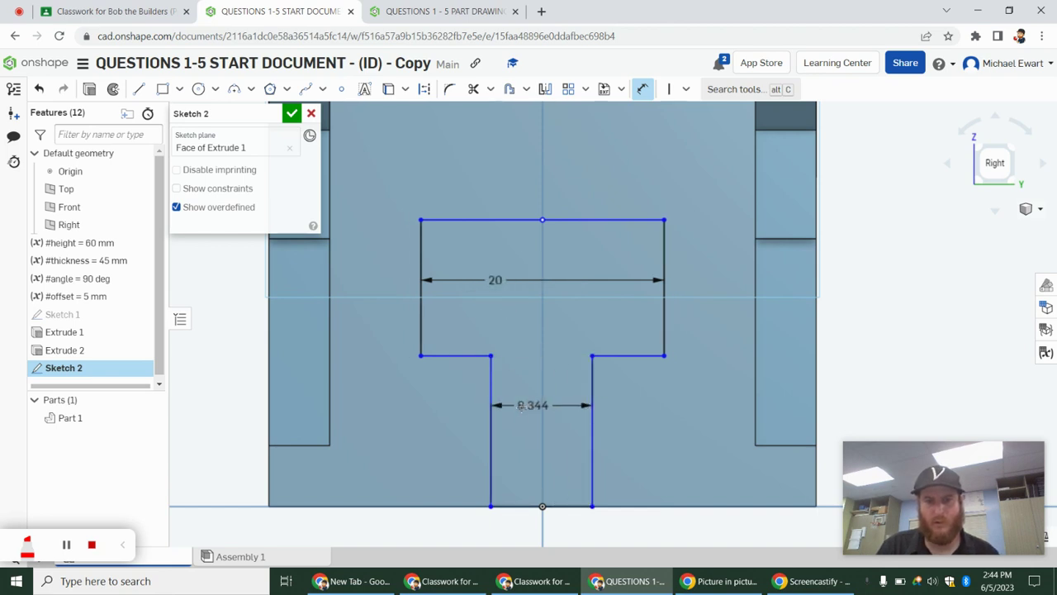
{"action": "left_click", "coordinate": [529, 405]}
{"action": "type", "text": "10"}
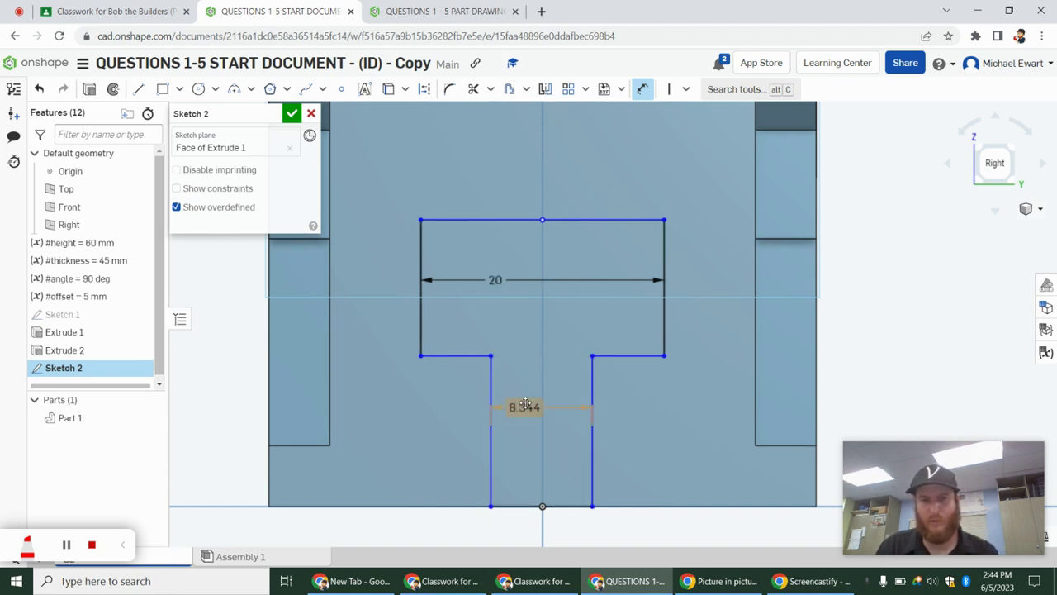
{"action": "key", "text": "Return"}
{"action": "key", "text": "Escape"}
{"action": "mouse_move", "coordinate": [612, 385]}
{"action": "left_mouse_down"}
{"action": "mouse_move", "coordinate": [551, 386]}
{"action": "mouse_move", "coordinate": [595, 396]}
{"action": "left_mouse_up"}
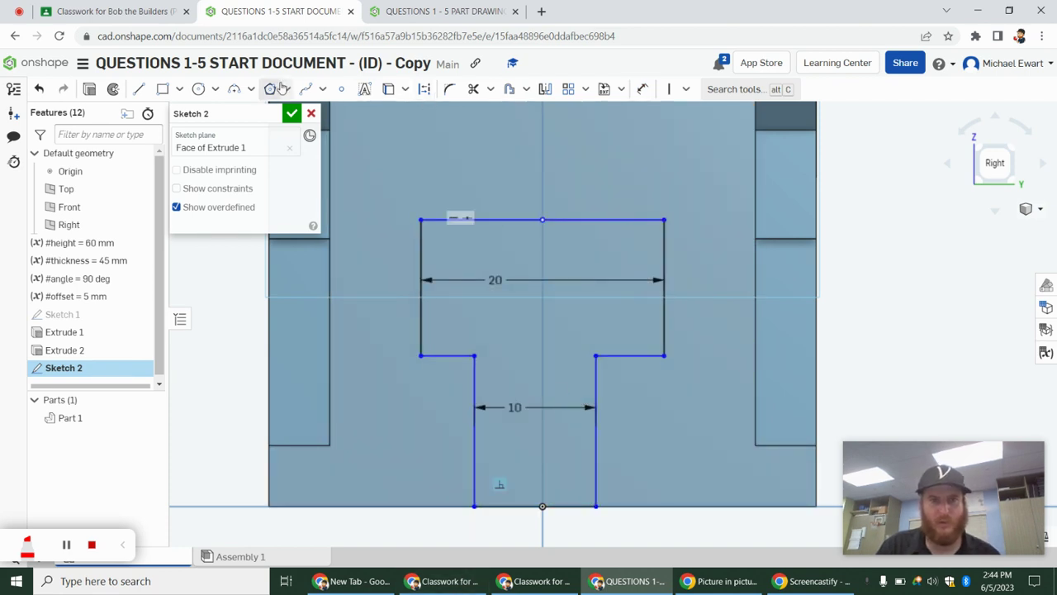
- Add a midpoint to the T-slot's bottom line and constrain it vertical with the top line's midpoint
{"action": "left_click", "coordinate": [341, 89]}
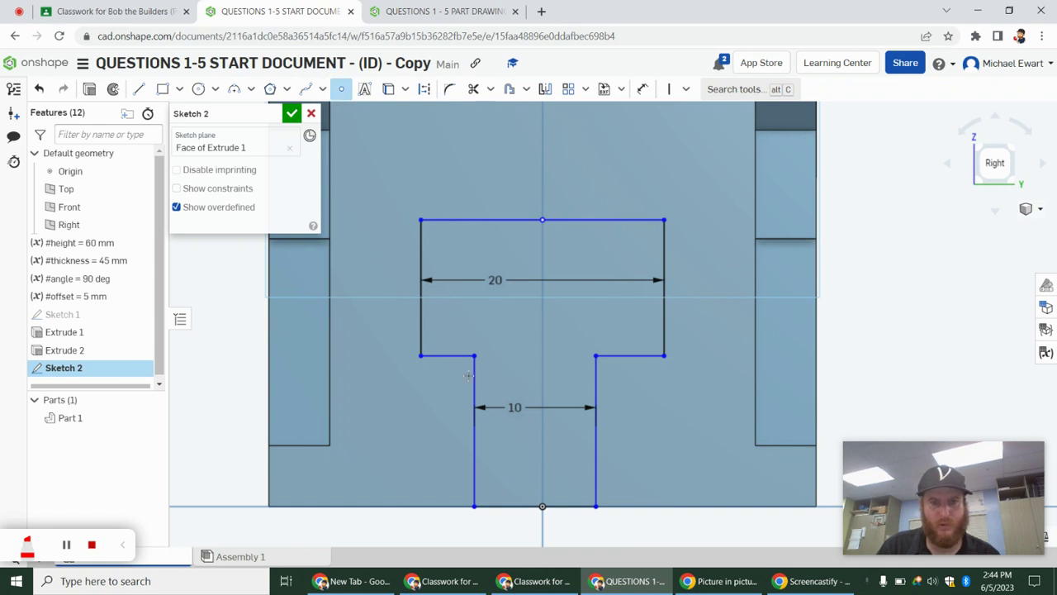
{"action": "left_click", "coordinate": [533, 506]}
{"action": "left_click", "coordinate": [686, 88]}
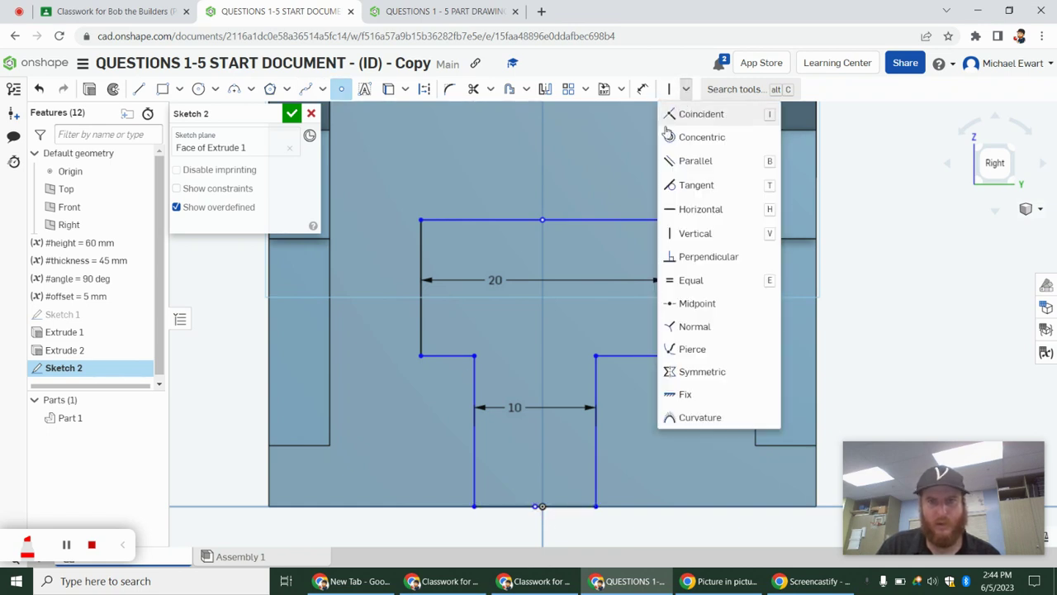
{"action": "left_click", "coordinate": [690, 236]}
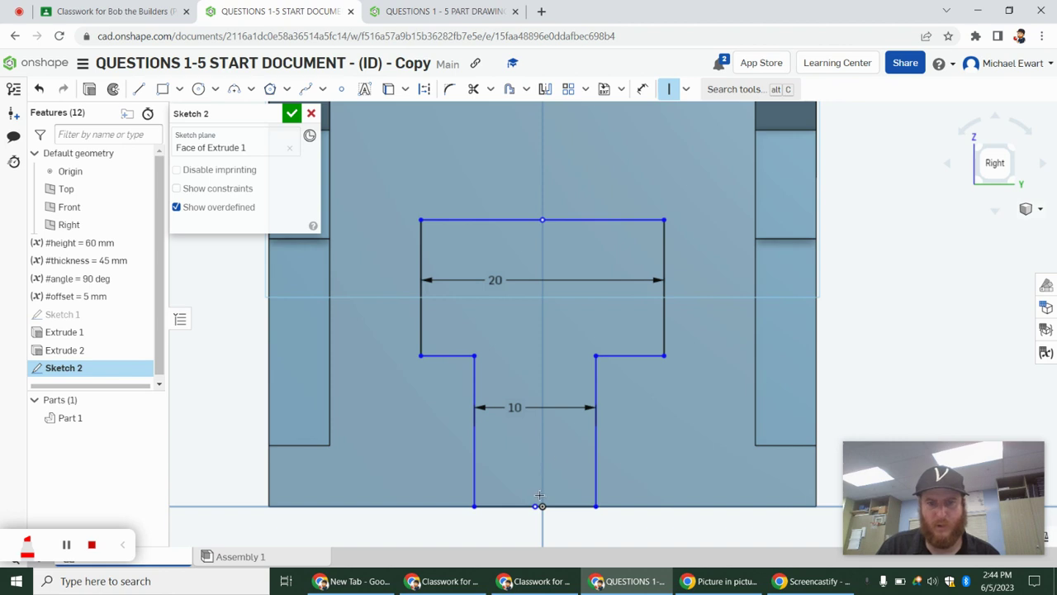
{"action": "left_click", "coordinate": [541, 220]}
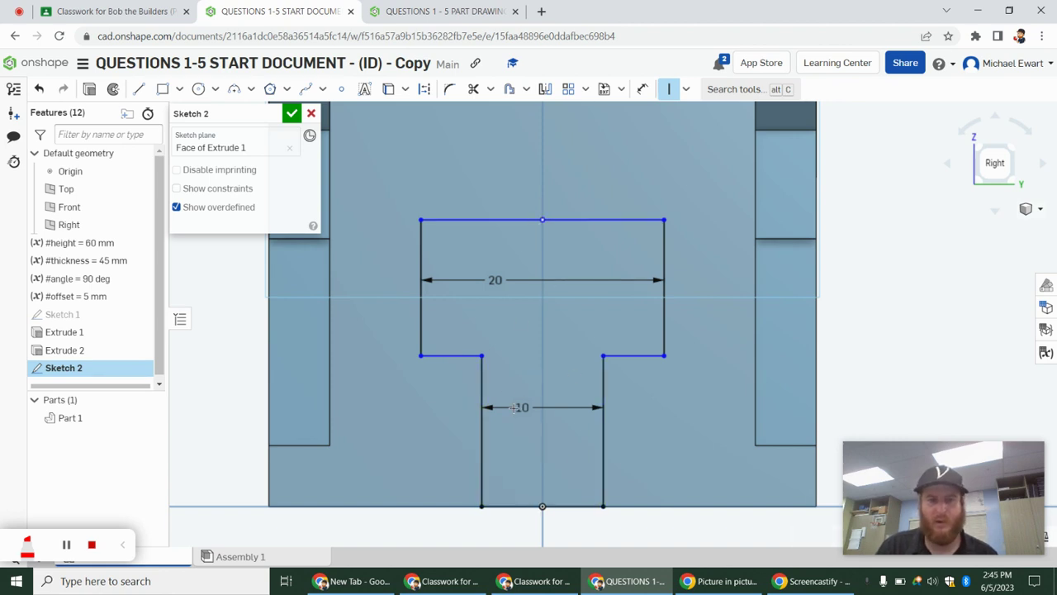
{"action": "key", "text": "d"}
{"action": "left_click", "coordinate": [482, 436]}
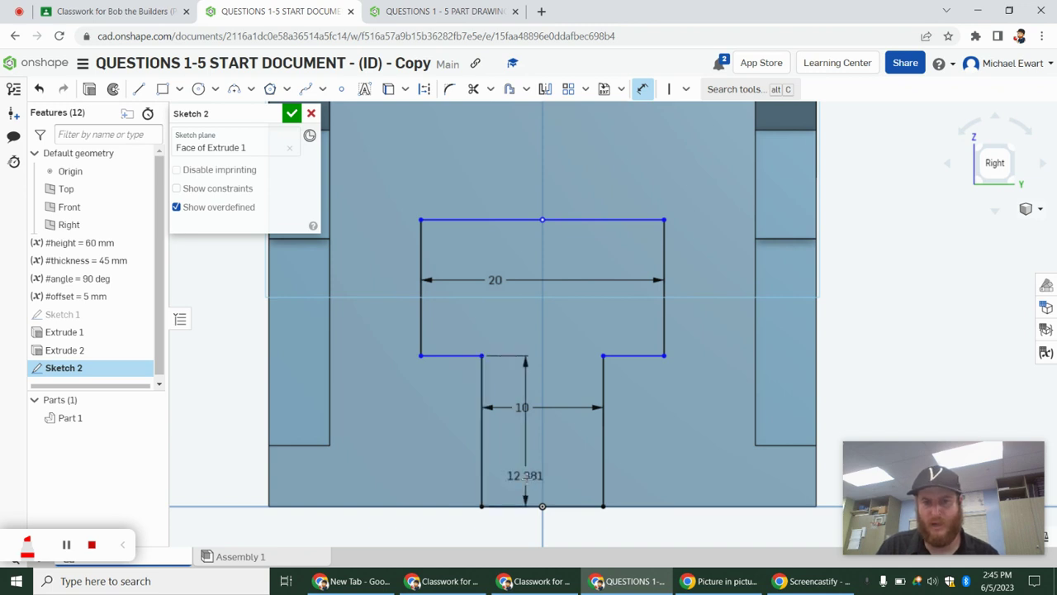
{"action": "left_click", "coordinate": [542, 504]}
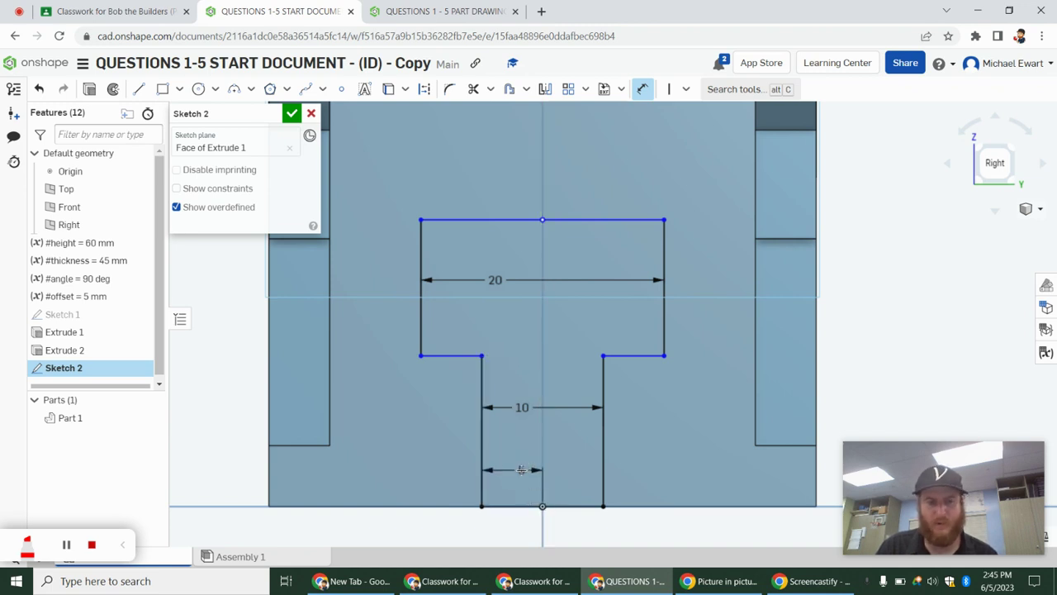
{"action": "key", "text": "Escape"}
- Check the slot heights in the drawing and dimension the height of the T-slot's head to 12 mm
{"action": "left_click", "coordinate": [442, 11]}
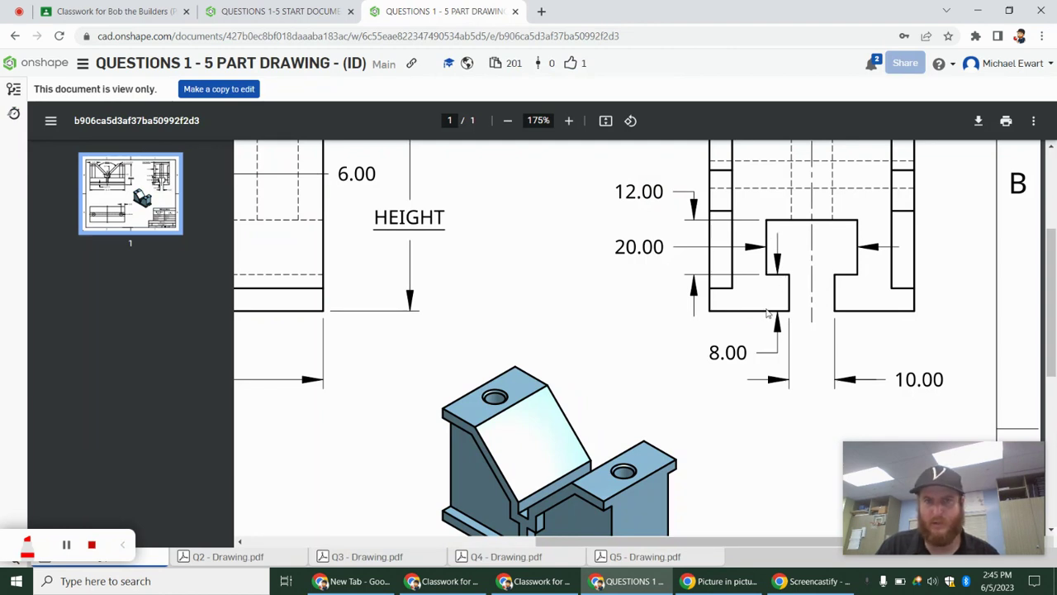
{"action": "left_click", "coordinate": [293, 11]}
{"action": "key", "text": "d"}
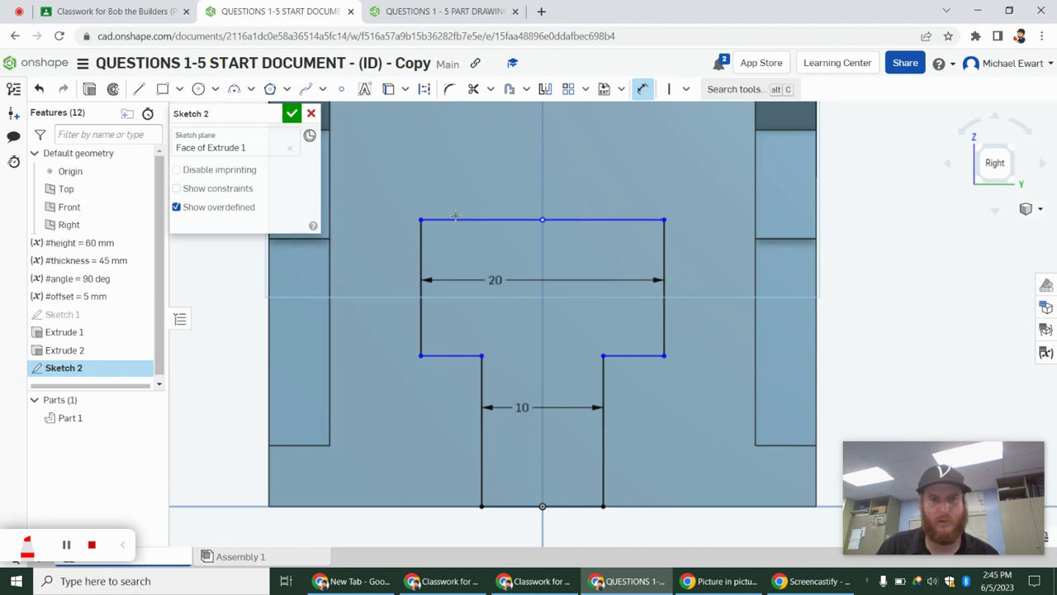
{"action": "left_click", "coordinate": [455, 219]}
{"action": "left_click", "coordinate": [450, 356]}
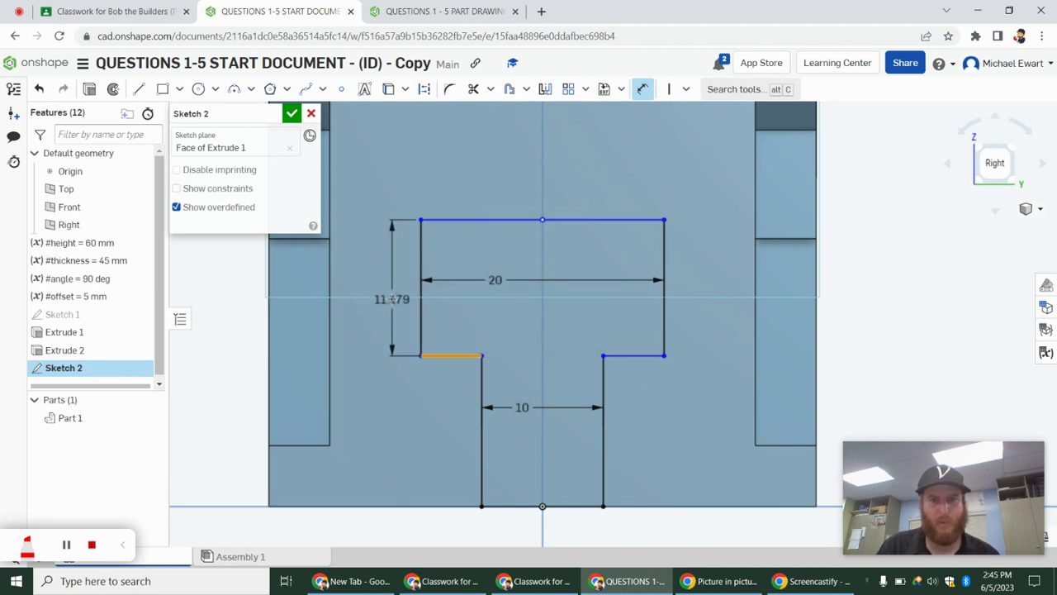
{"action": "left_click", "coordinate": [392, 299]}
{"action": "type", "text": "12"}
{"action": "key", "text": "Return"}
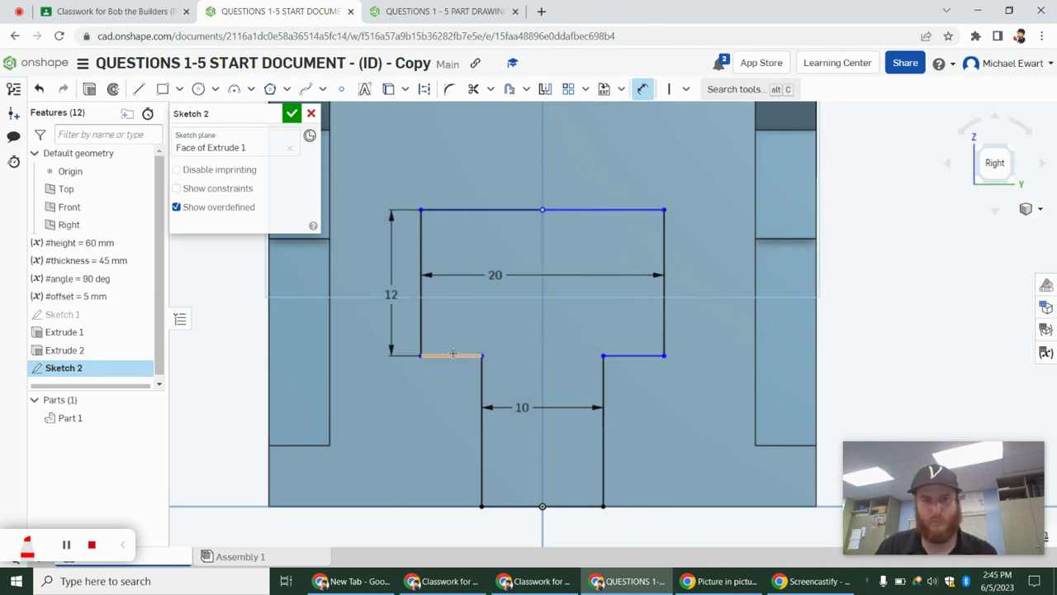
- Dimension the height of the T-slot's neck to 8 mm and finish the sketch
{"action": "left_click", "coordinate": [453, 355]}
{"action": "left_click", "coordinate": [425, 505]}
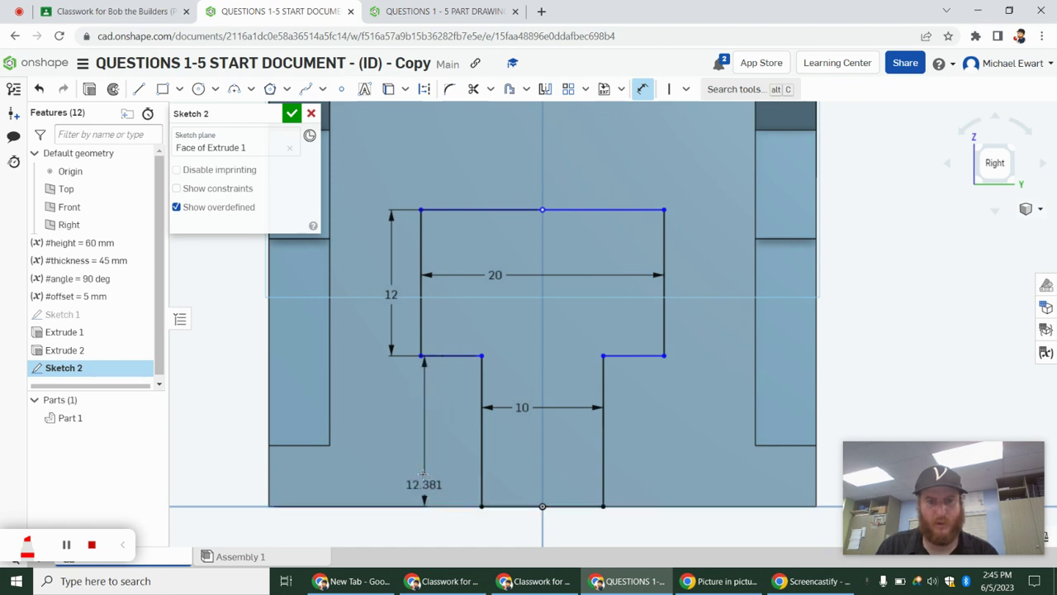
{"action": "left_click", "coordinate": [396, 446]}
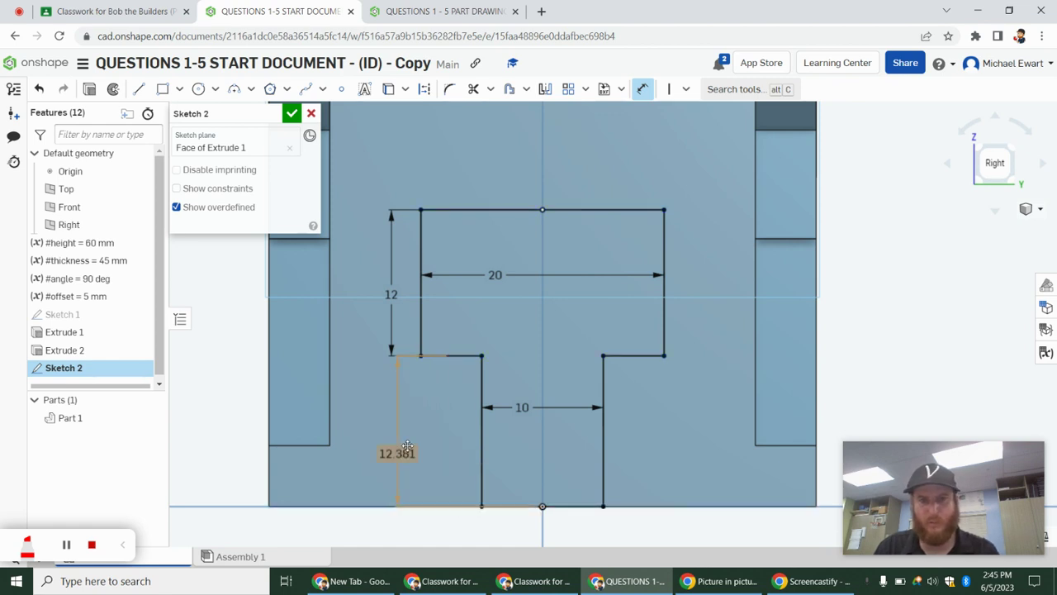
{"action": "type", "text": "8"}
{"action": "key", "text": "Return"}
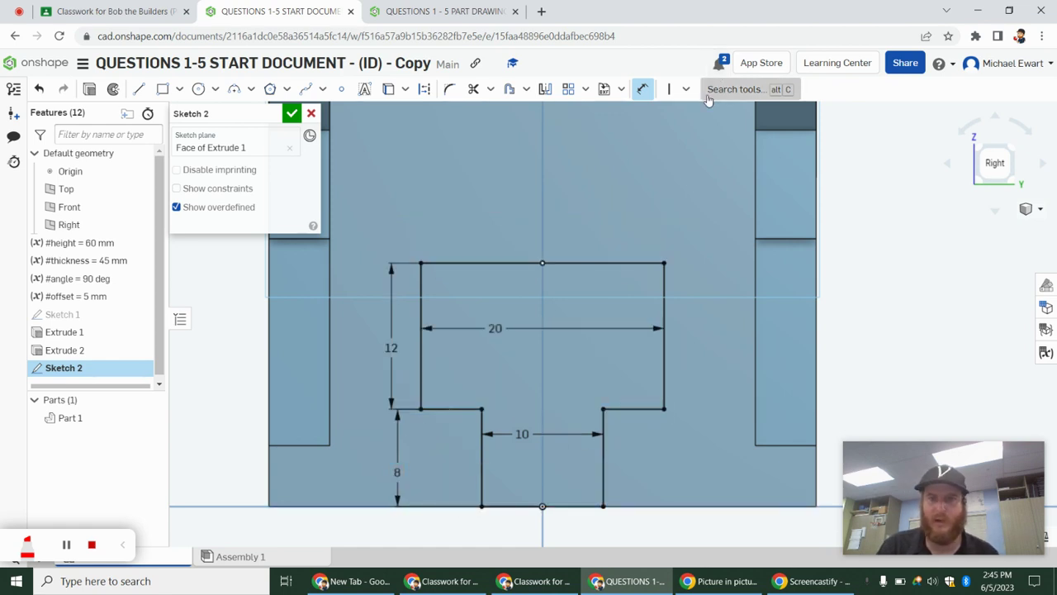
{"action": "left_click", "coordinate": [296, 116]}
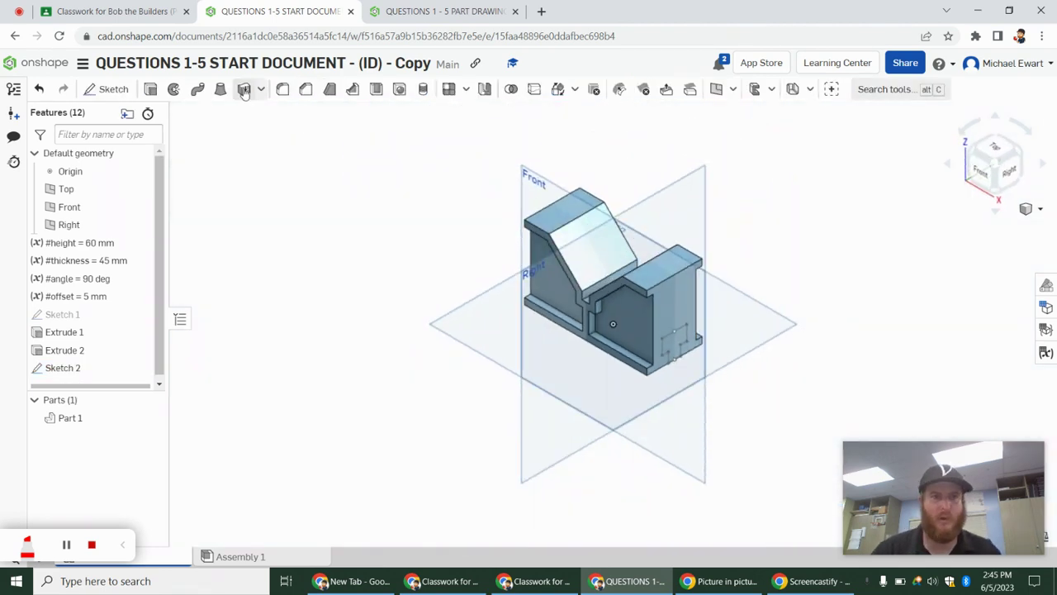
- Extrude the T-slot profile as a Remove cut with the Through all end type
{"action": "left_click", "coordinate": [150, 89]}
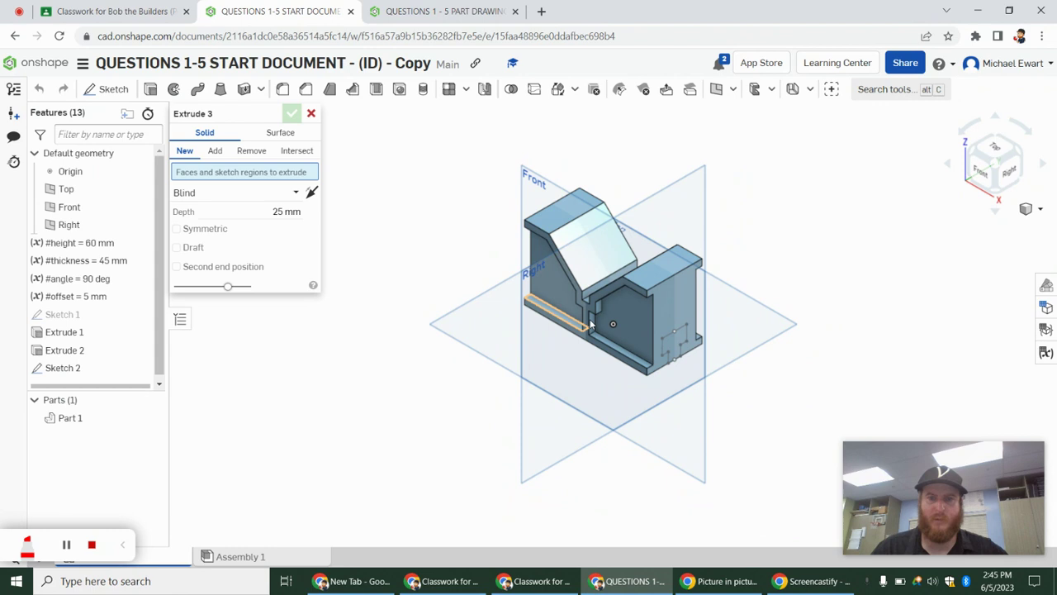
{"action": "left_click", "coordinate": [673, 351]}
{"action": "left_click", "coordinate": [251, 150]}
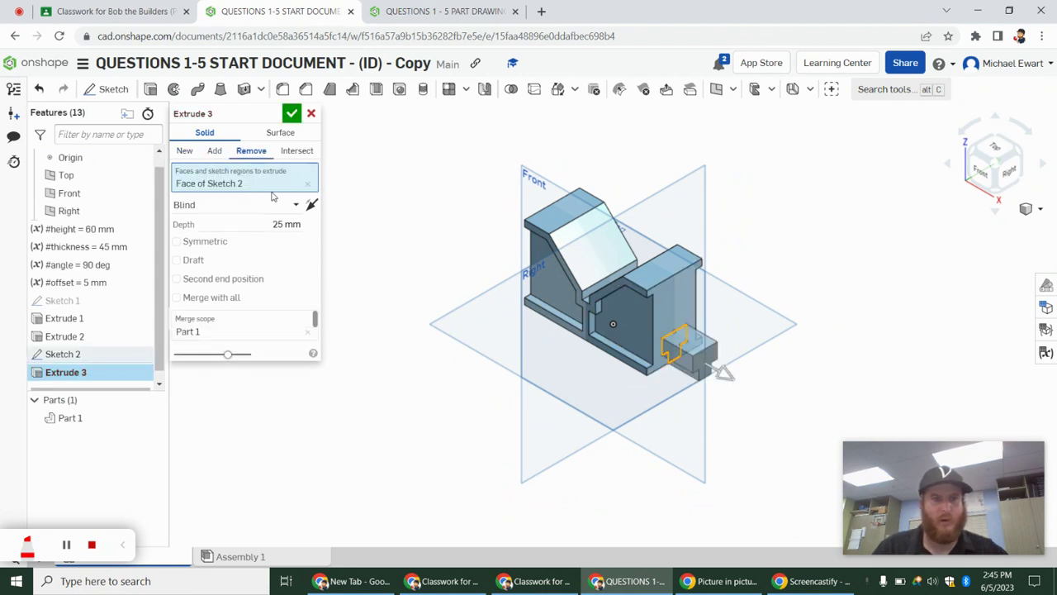
{"action": "left_click", "coordinate": [273, 205]}
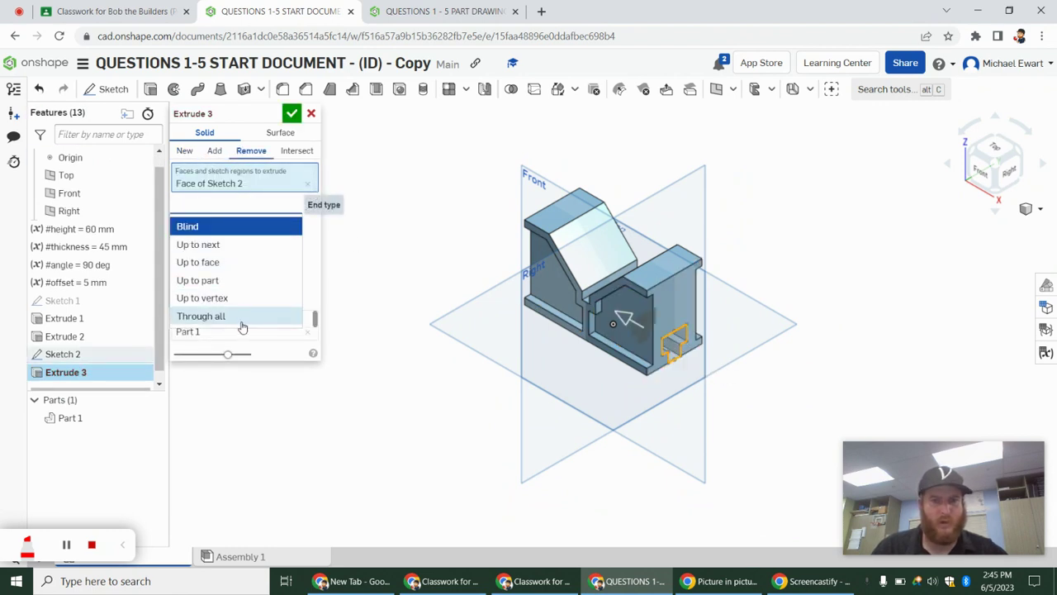
{"action": "left_click", "coordinate": [242, 319]}
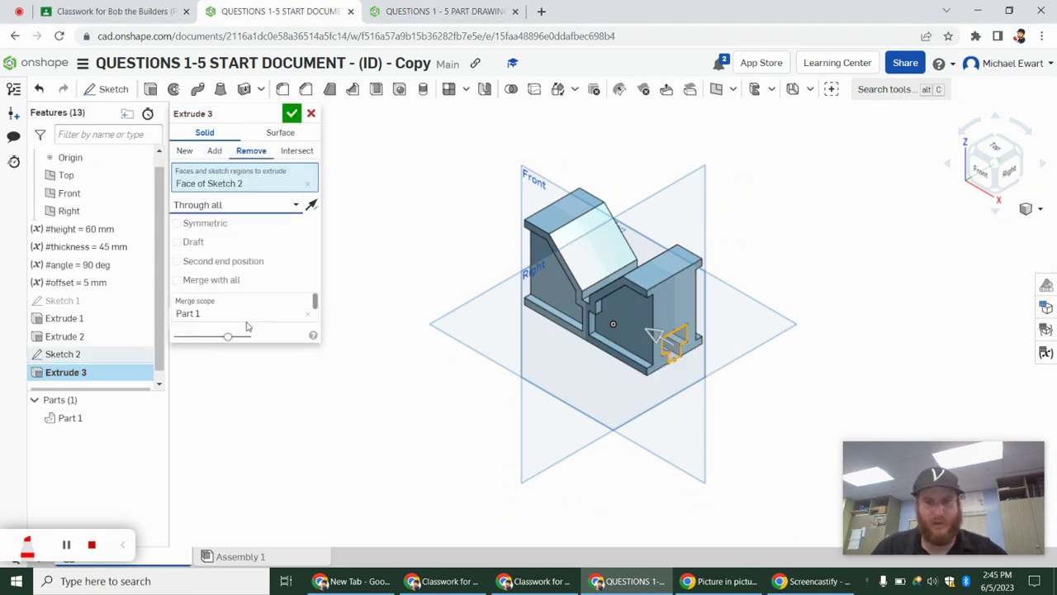
{"action": "left_click", "coordinate": [291, 114]}
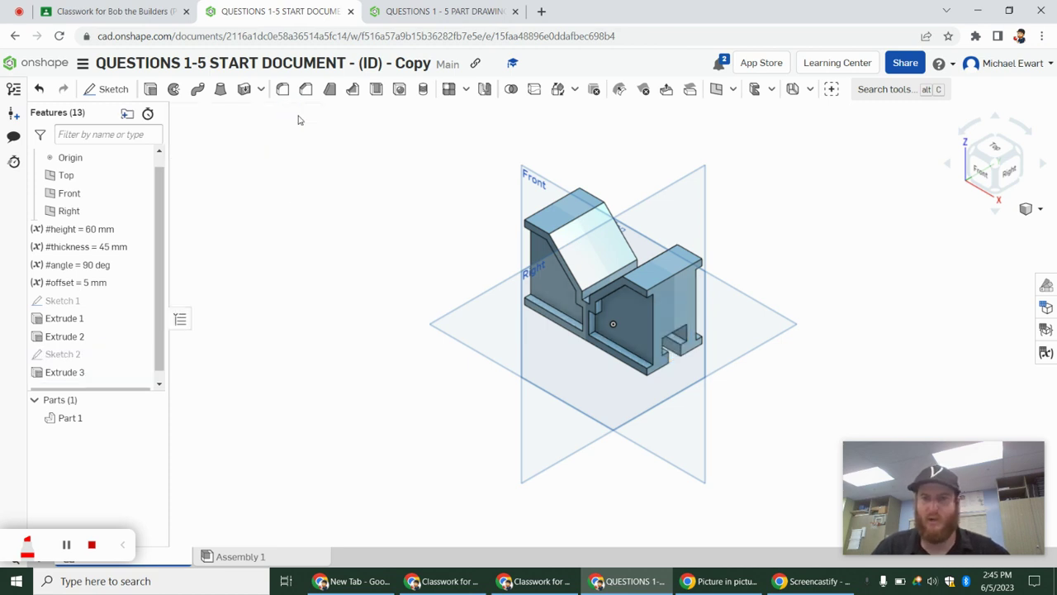
{"action": "key", "text": "shift+4"}
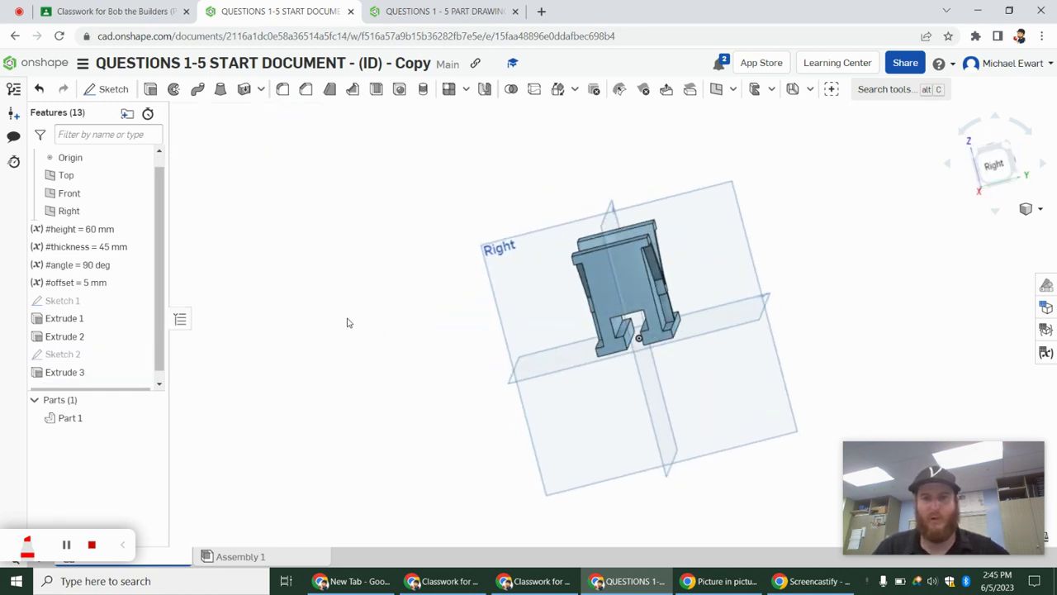
{"action": "key", "text": "shift+7"}
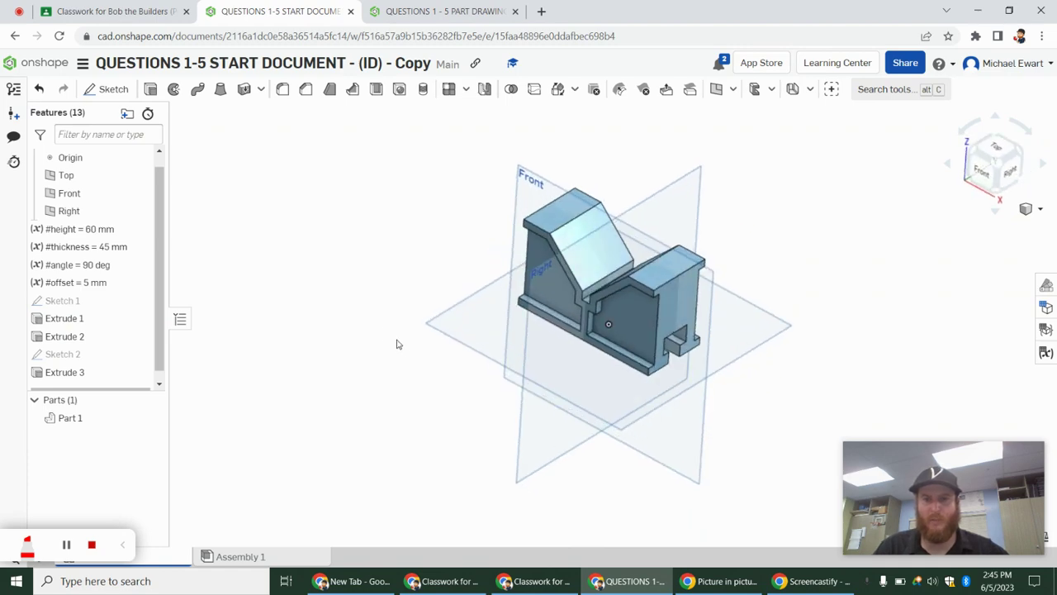
- Examine the hidden hole lines and the chamfer callout in the front view of the part drawing, and return to the model
{"action": "left_click", "coordinate": [438, 10]}
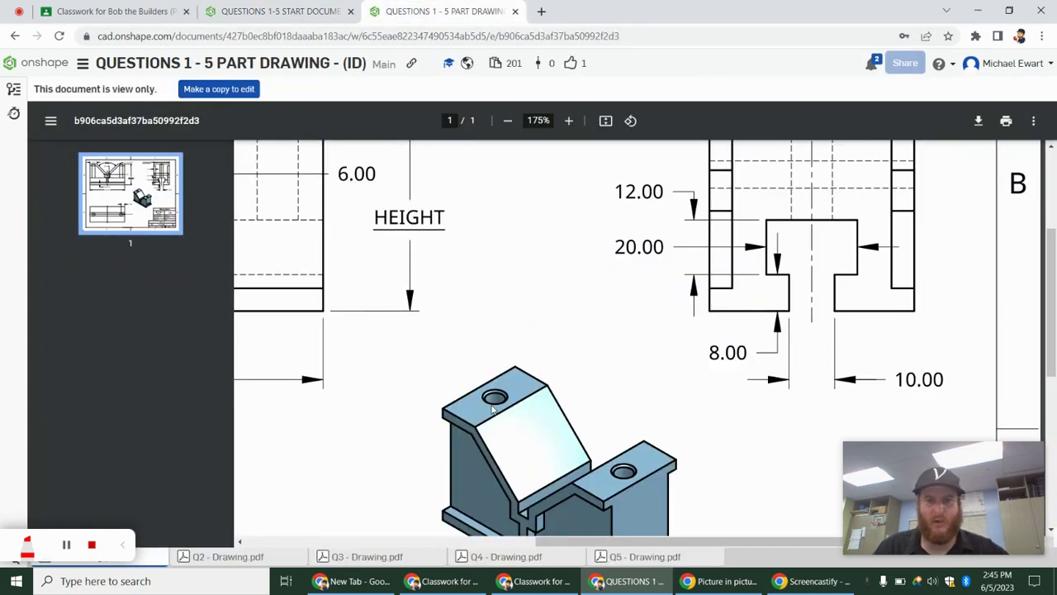
{"action": "left_click_drag", "start_coordinate": [598, 543], "coordinate": [460, 543]}
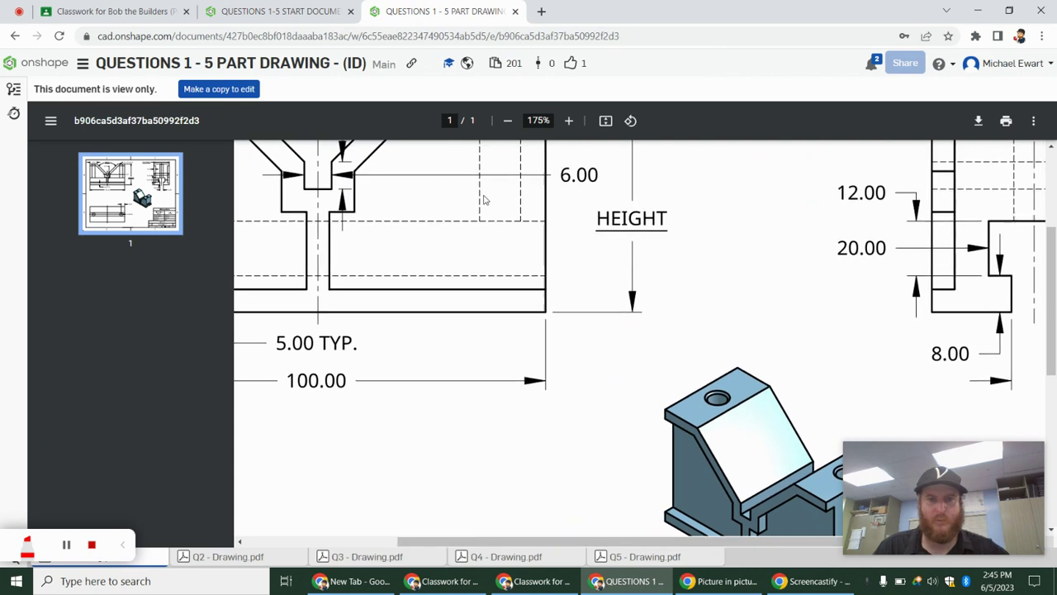
{"action": "scroll", "coordinate": [485, 200], "scroll_direction": "up", "scroll_amount": 3}
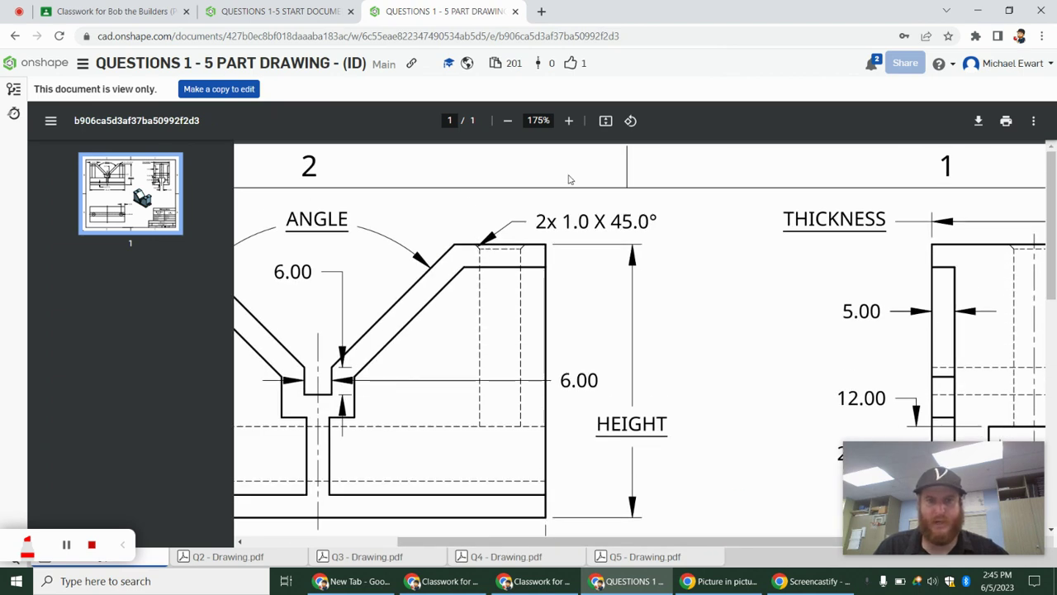
{"action": "left_click", "coordinate": [568, 120]}
{"action": "left_click", "coordinate": [568, 121]}
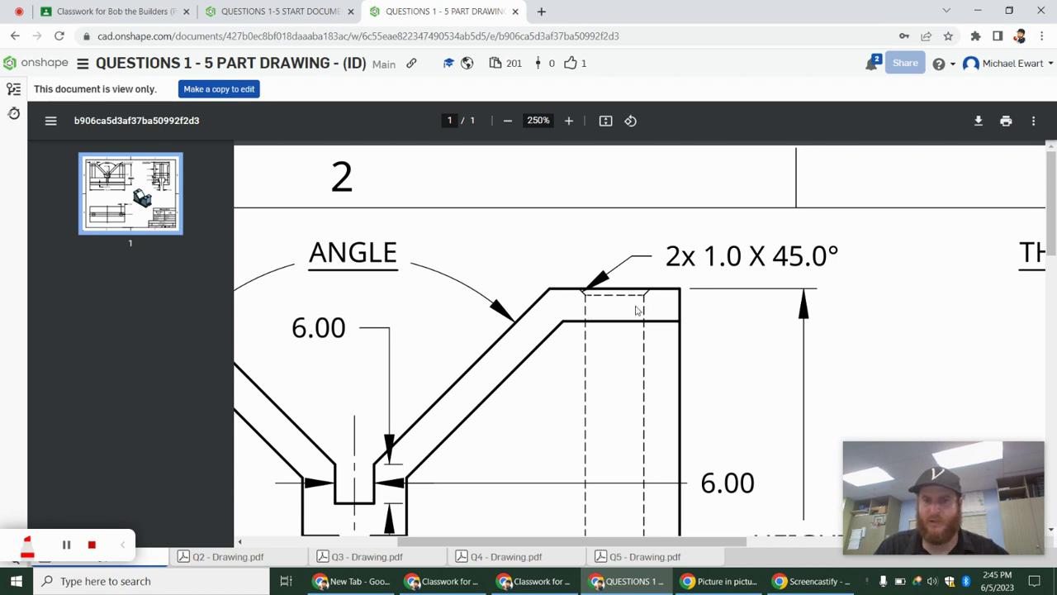
{"action": "scroll", "coordinate": [636, 310], "scroll_direction": "down", "scroll_amount": 1}
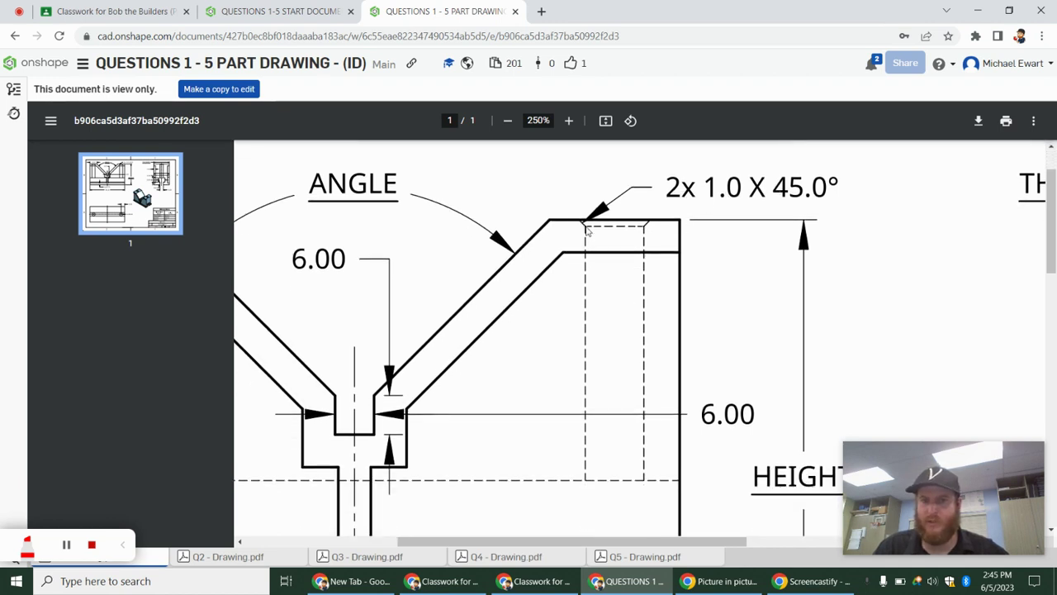
{"action": "left_click", "coordinate": [316, 12]}
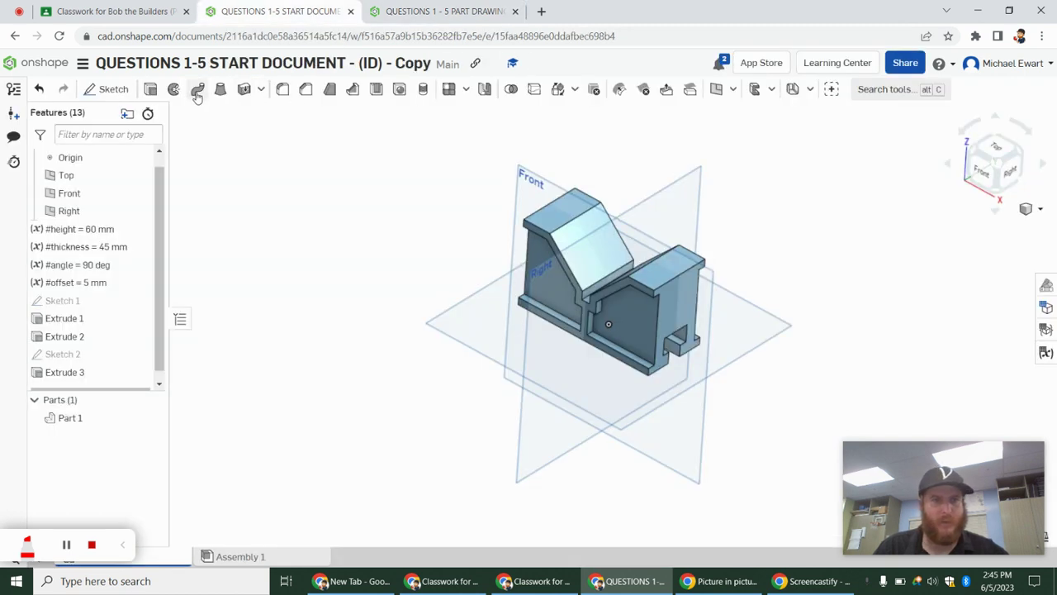
- Start a Hole feature and examine the diameter, position, chamfer and depth of the two holes in the part drawing
{"action": "left_click", "coordinate": [399, 89]}
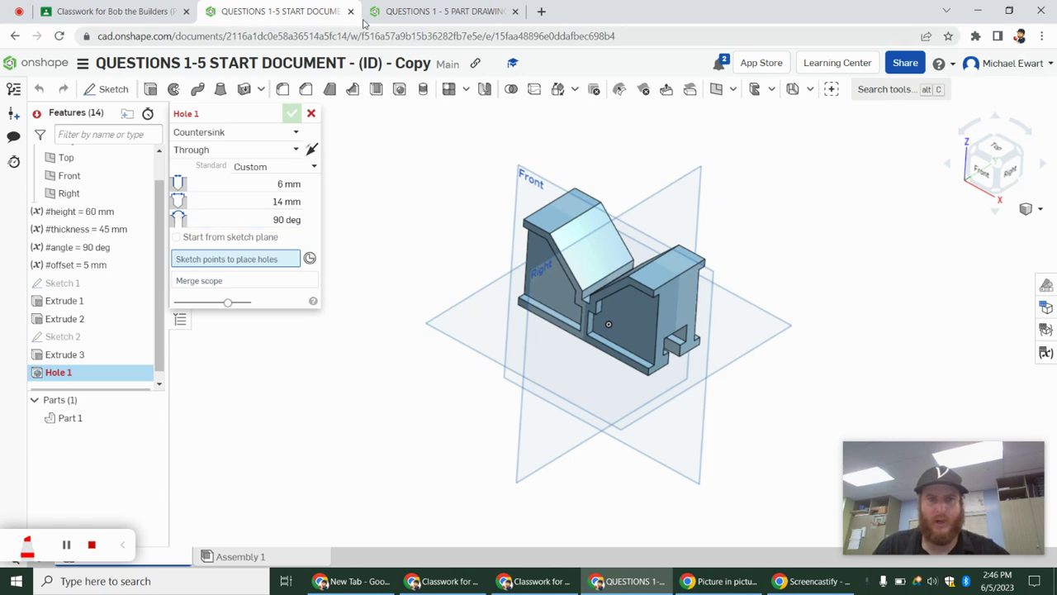
{"action": "left_click", "coordinate": [438, 12]}
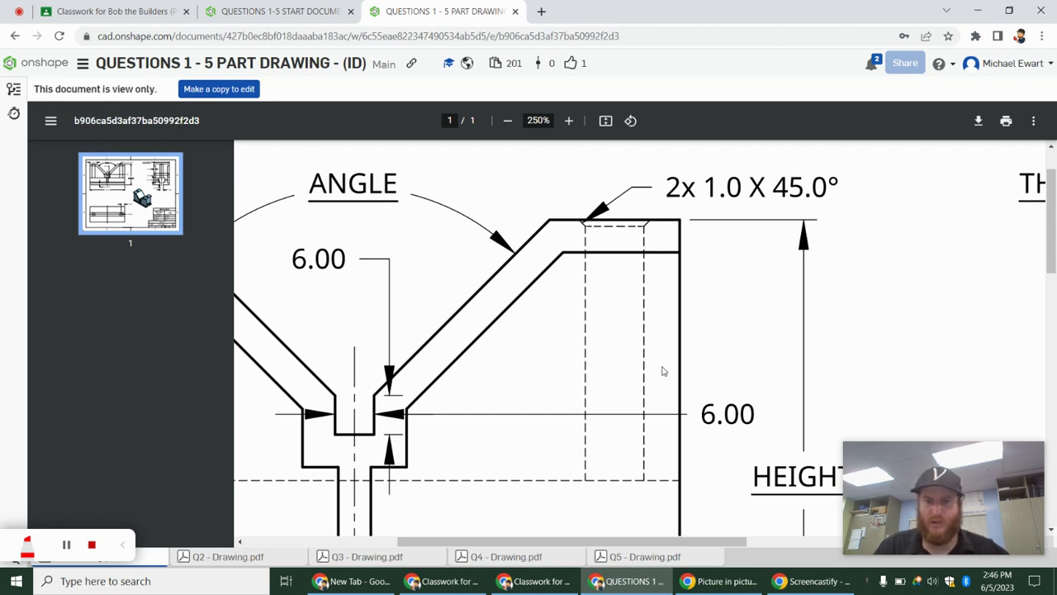
{"action": "scroll", "coordinate": [623, 321], "scroll_direction": "down", "scroll_amount": 9}
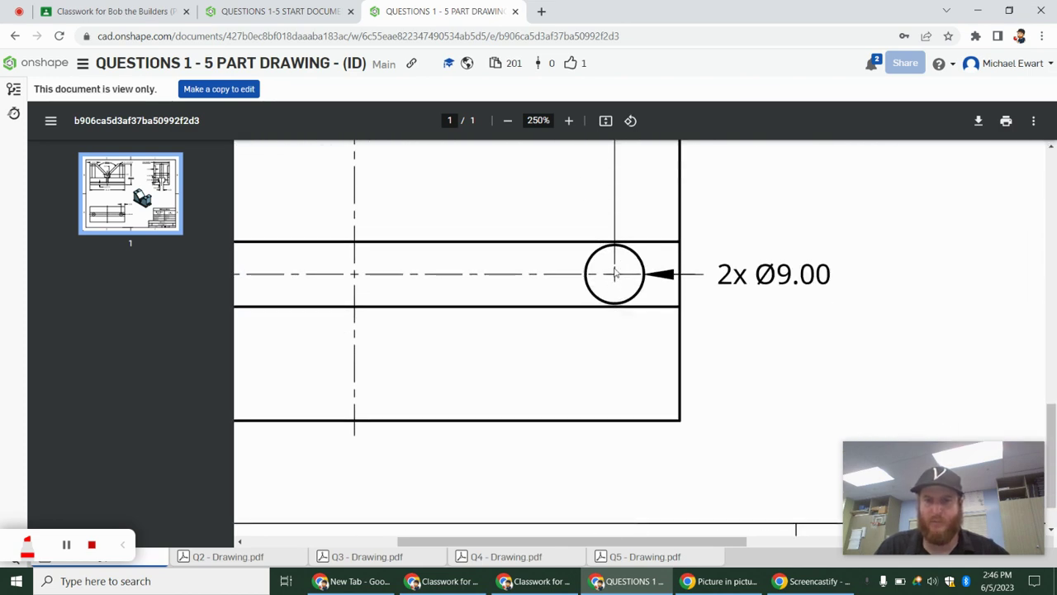
{"action": "scroll", "coordinate": [608, 294], "scroll_direction": "up", "scroll_amount": 15}
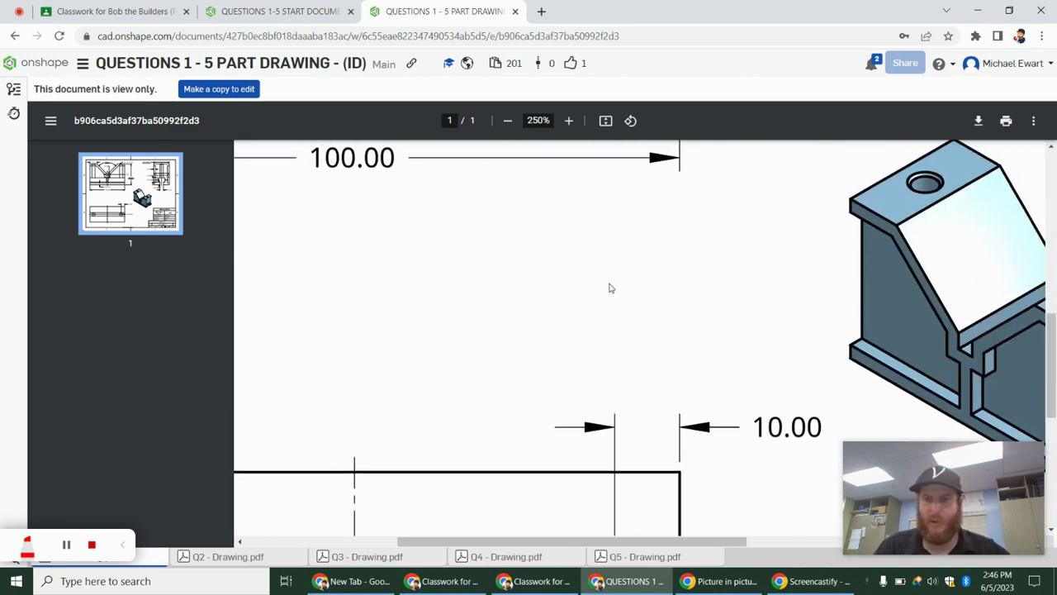
{"action": "scroll", "coordinate": [610, 287], "scroll_direction": "up", "scroll_amount": 3}
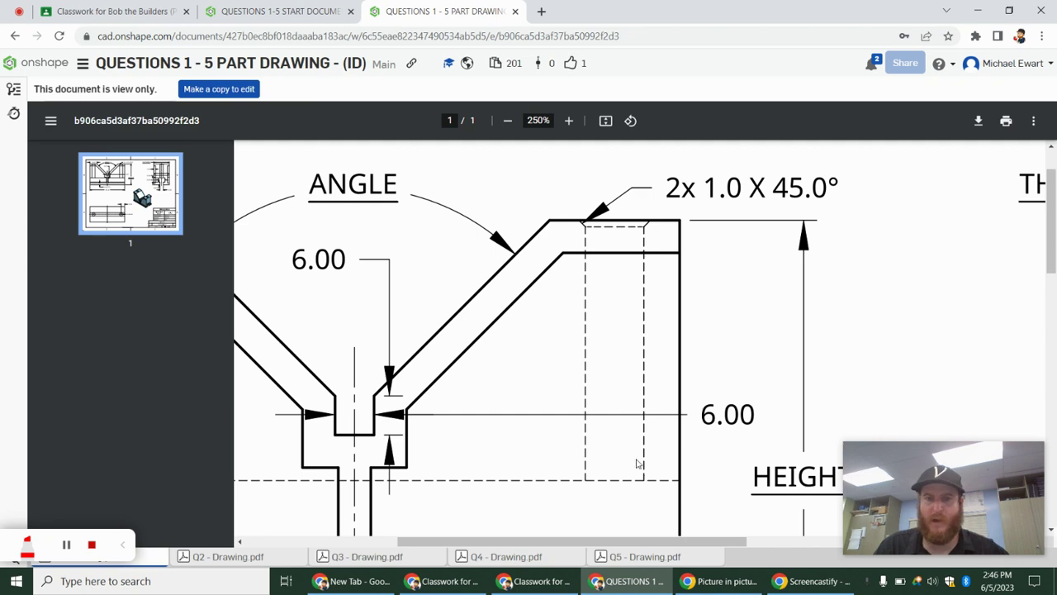
{"action": "scroll", "coordinate": [620, 404], "scroll_direction": "down", "scroll_amount": 15}
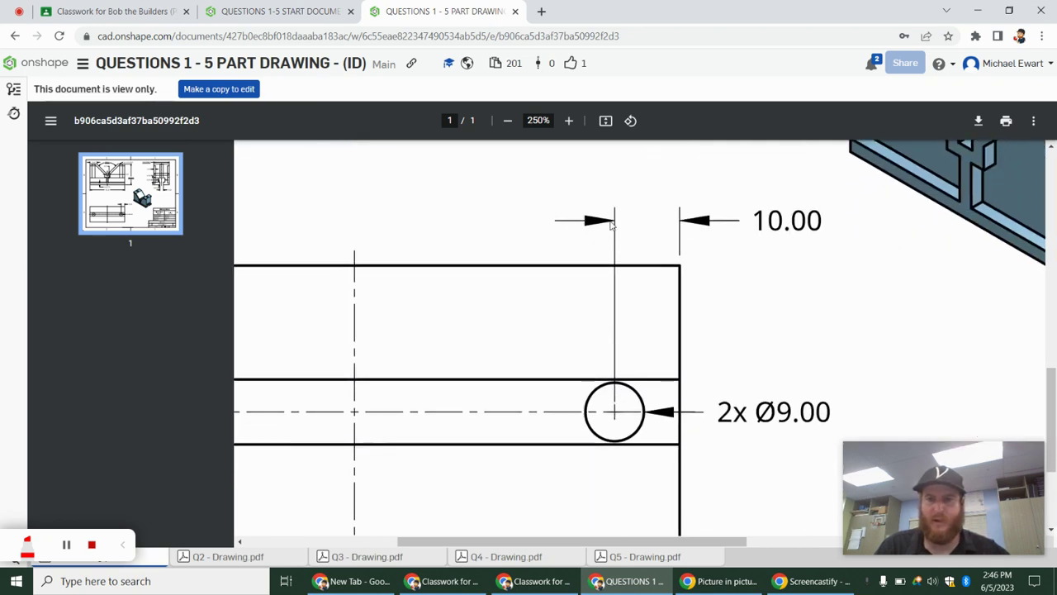
{"action": "scroll", "coordinate": [666, 255], "scroll_direction": "up", "scroll_amount": 10}
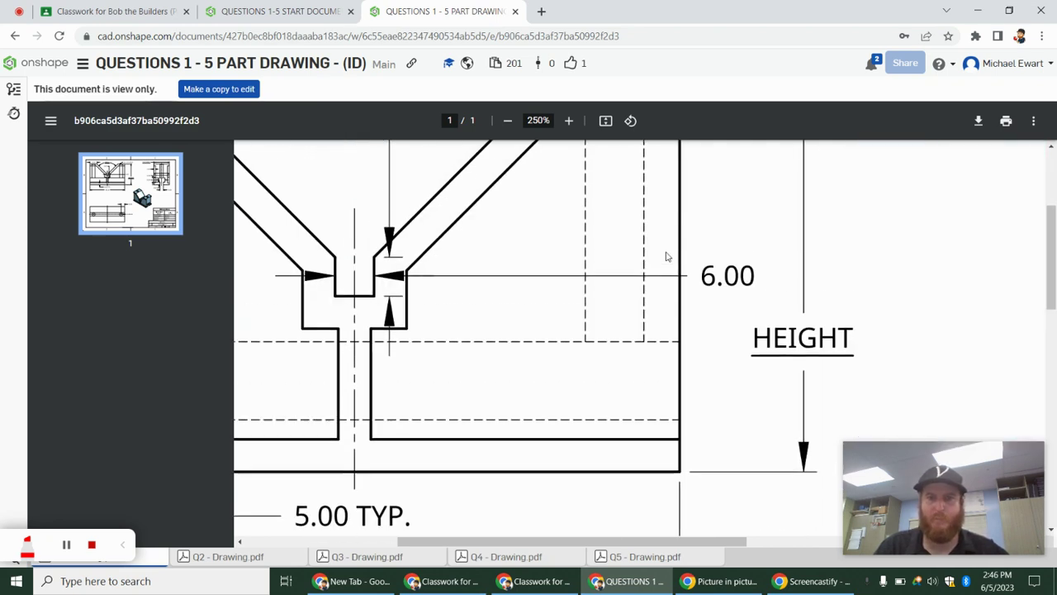
{"action": "scroll", "coordinate": [656, 282], "scroll_direction": "down", "scroll_amount": 4}
{"action": "scroll", "coordinate": [877, 326], "scroll_direction": "down", "scroll_amount": 5}
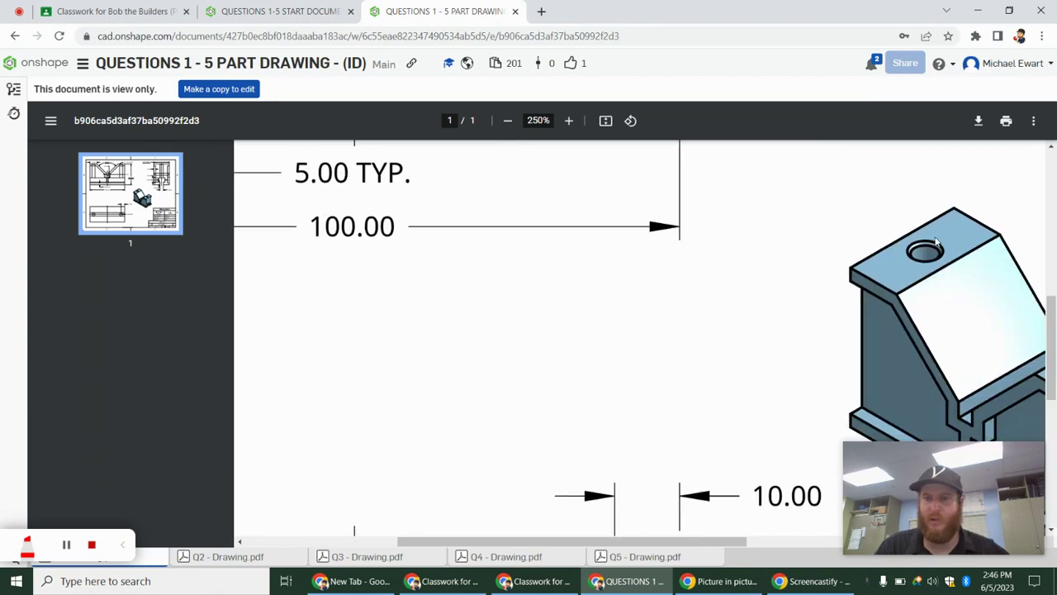
{"action": "scroll", "coordinate": [636, 249], "scroll_direction": "up", "scroll_amount": 7}
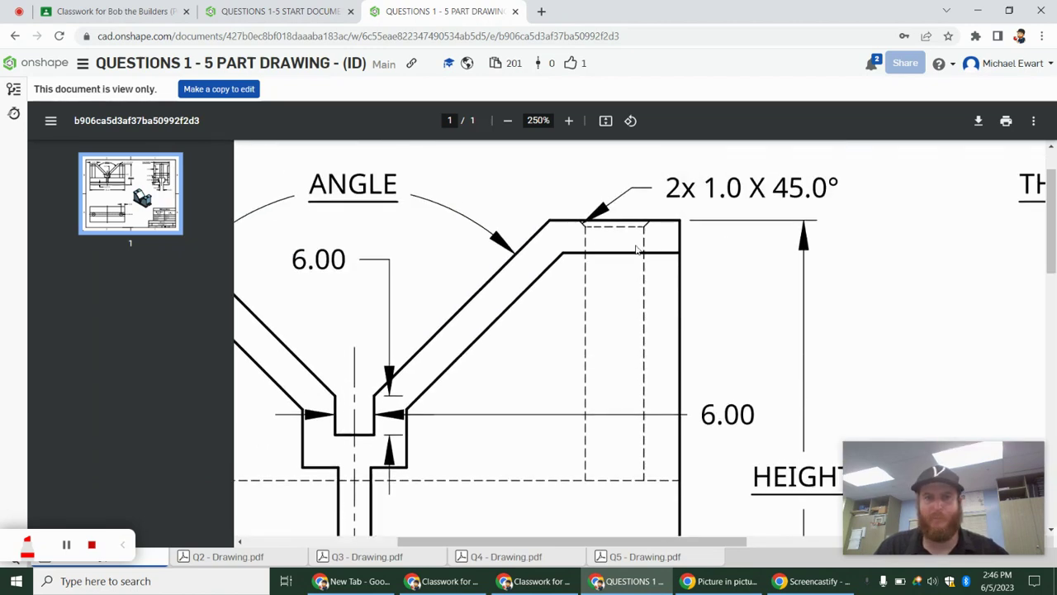
{"action": "left_click", "coordinate": [279, 11]}
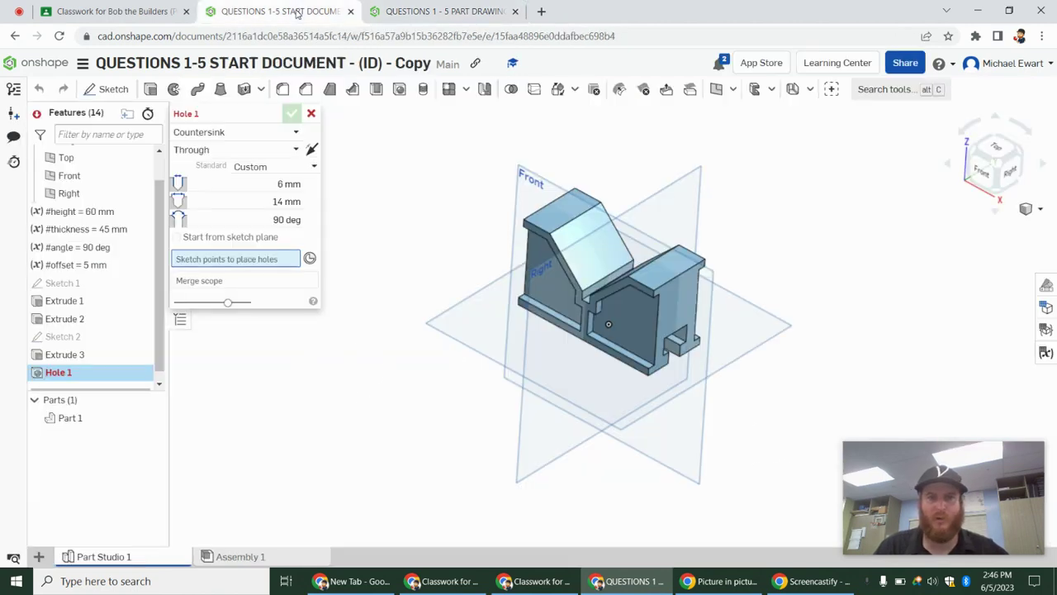
{"action": "left_click", "coordinate": [1026, 210]}
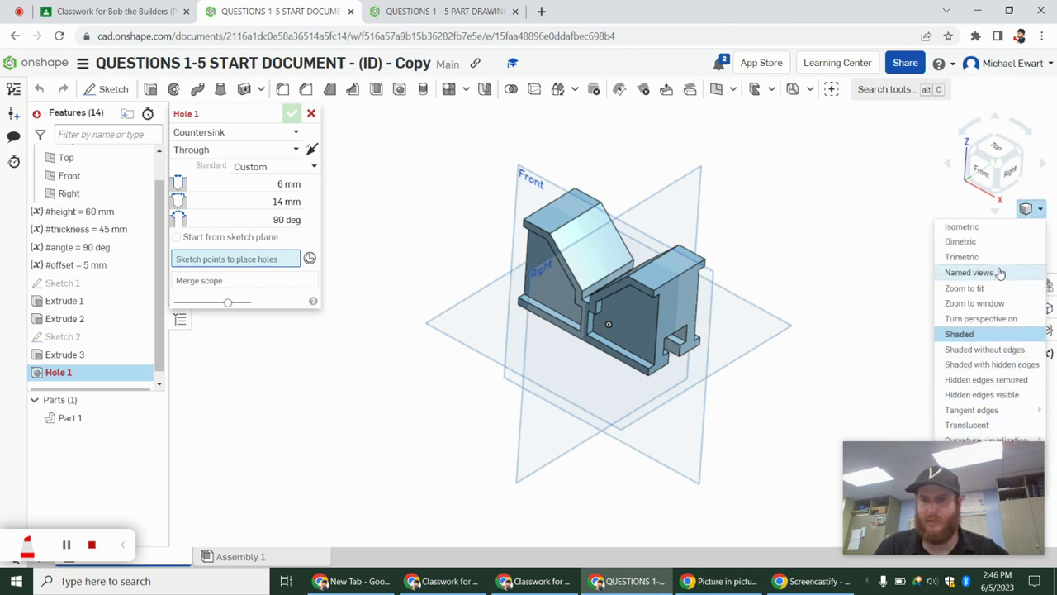
{"action": "left_click_drag", "start_coordinate": [950, 487], "coordinate": [843, 481]}
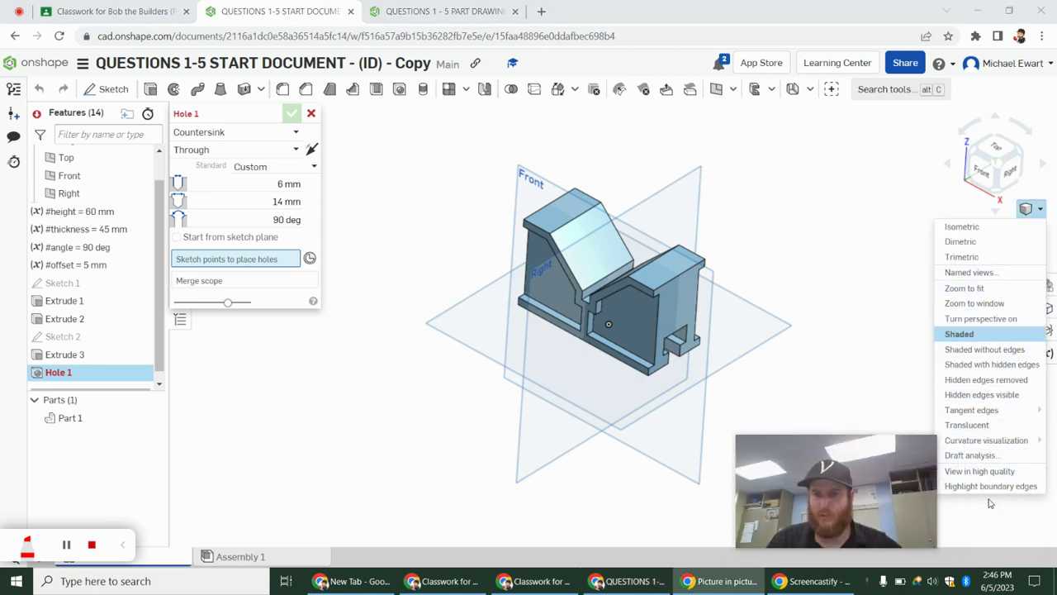
{"action": "left_click", "coordinate": [844, 311]}
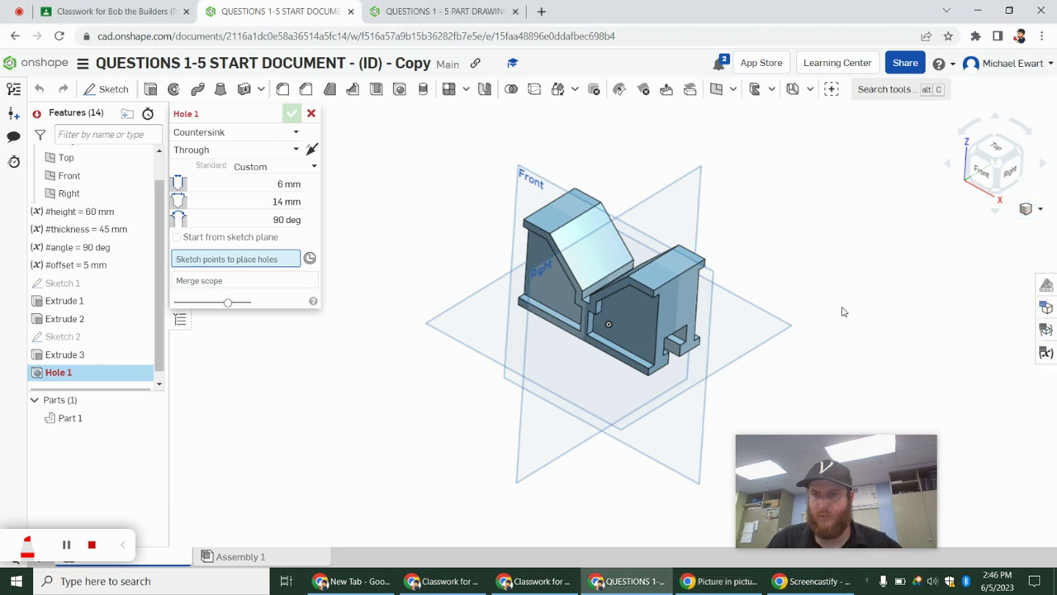
{"action": "left_click", "coordinate": [1028, 209]}
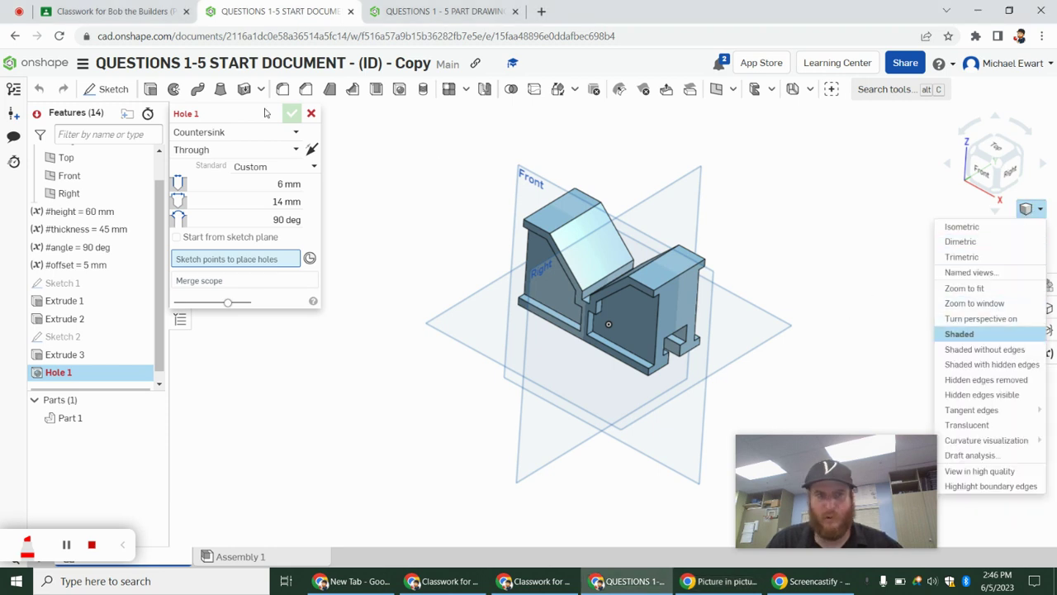
{"action": "left_click", "coordinate": [311, 114]}
{"action": "left_click", "coordinate": [311, 114]}
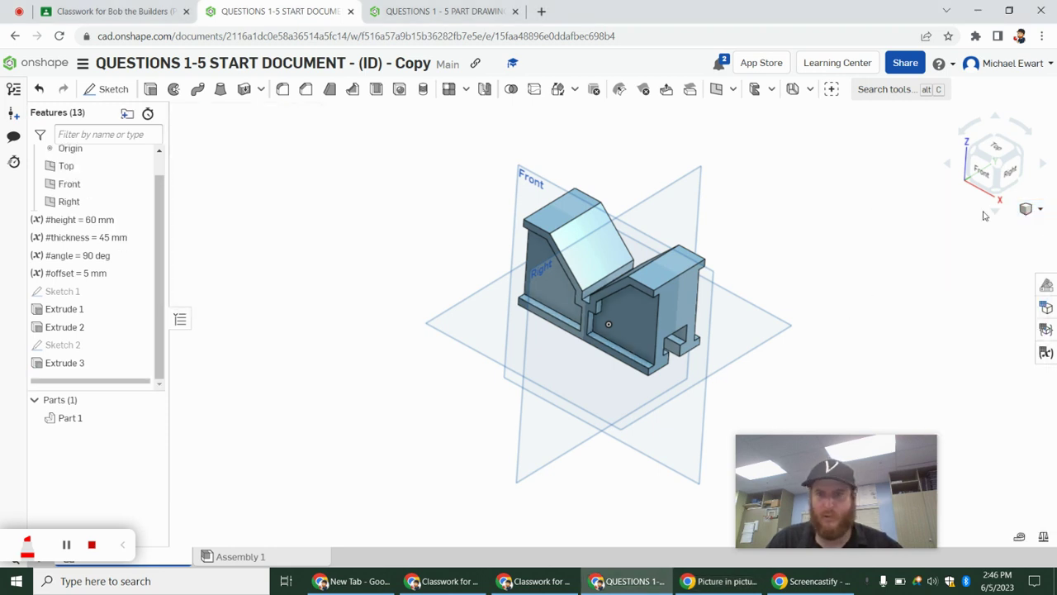
- Create a section view of the part through the Front plane
{"action": "left_click", "coordinate": [1027, 209]}
{"action": "left_click", "coordinate": [1003, 516]}
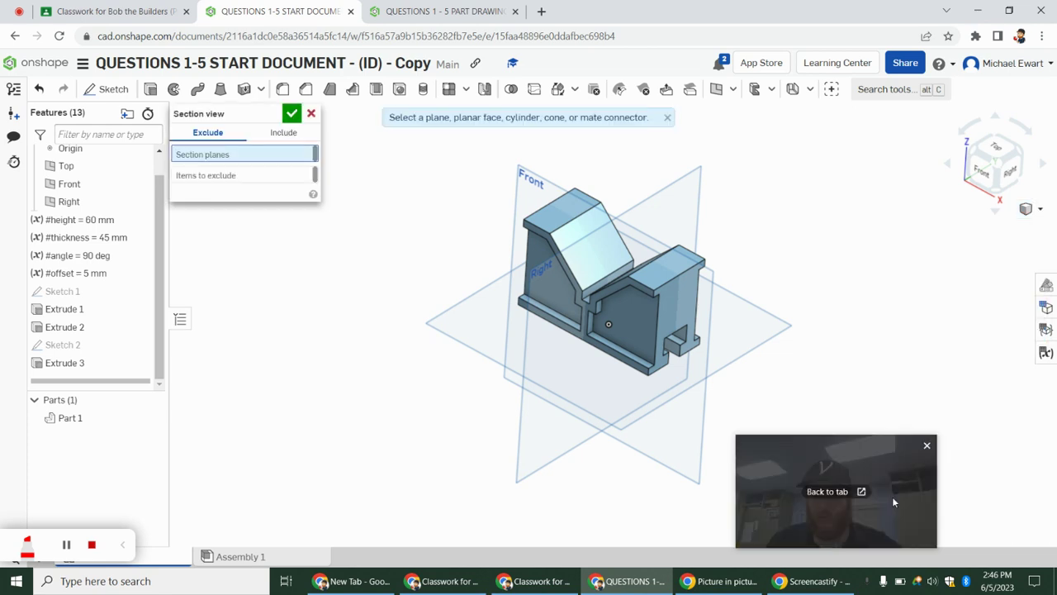
{"action": "left_click_drag", "start_coordinate": [893, 497], "coordinate": [1010, 496]}
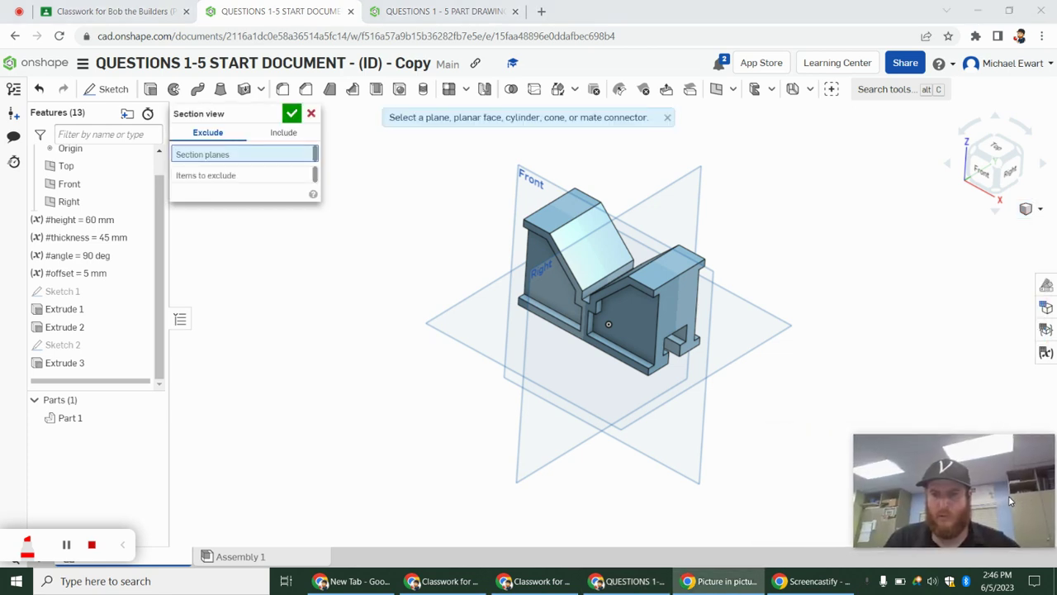
{"action": "left_click", "coordinate": [529, 180]}
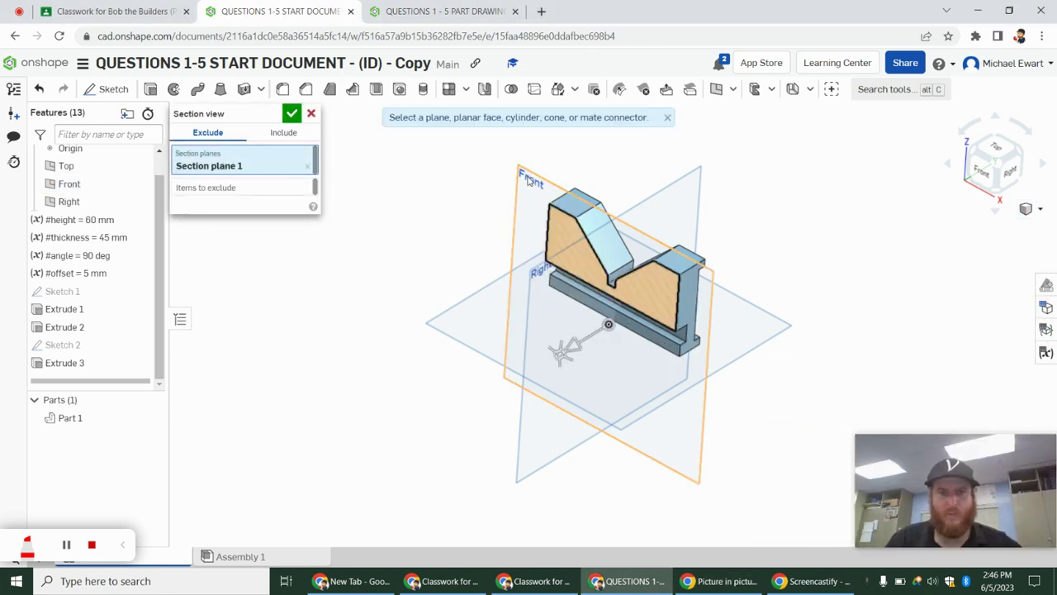
{"action": "left_click", "coordinate": [291, 115]}
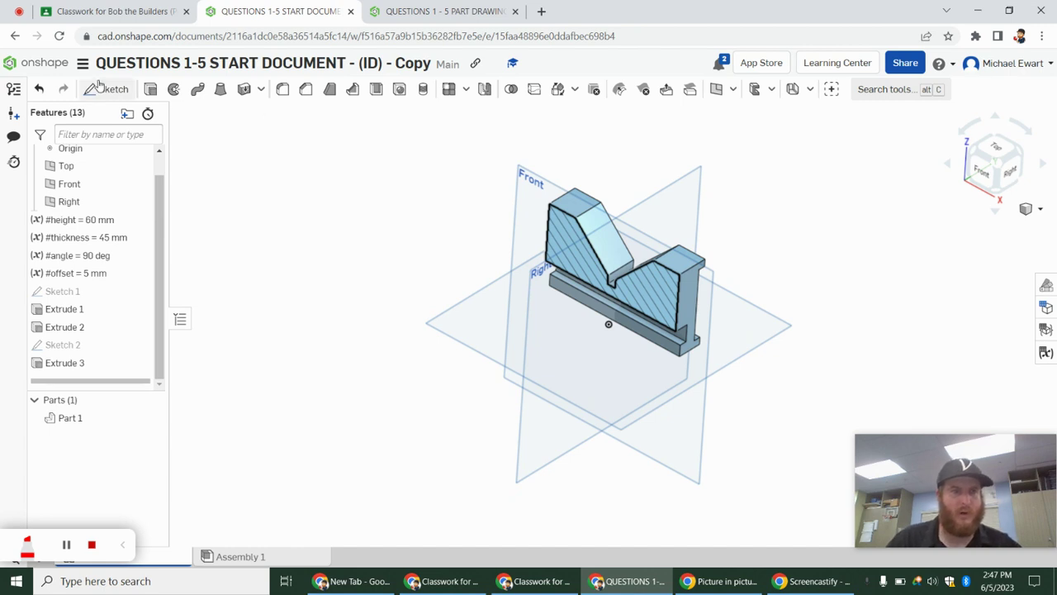
- Start a sketch on the Front plane and project the sectioned face's upper edge beside the V-groove and its lower edge
{"action": "left_click", "coordinate": [101, 87]}
{"action": "left_click", "coordinate": [545, 187]}
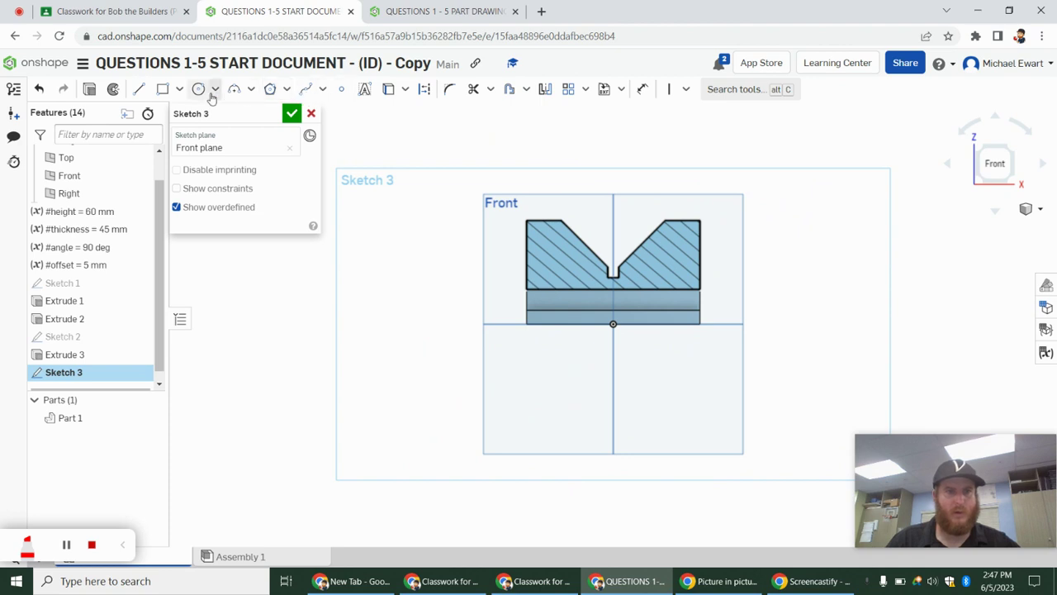
{"action": "left_click", "coordinate": [138, 89]}
{"action": "scroll", "coordinate": [702, 282], "scroll_direction": "up", "scroll_amount": 5}
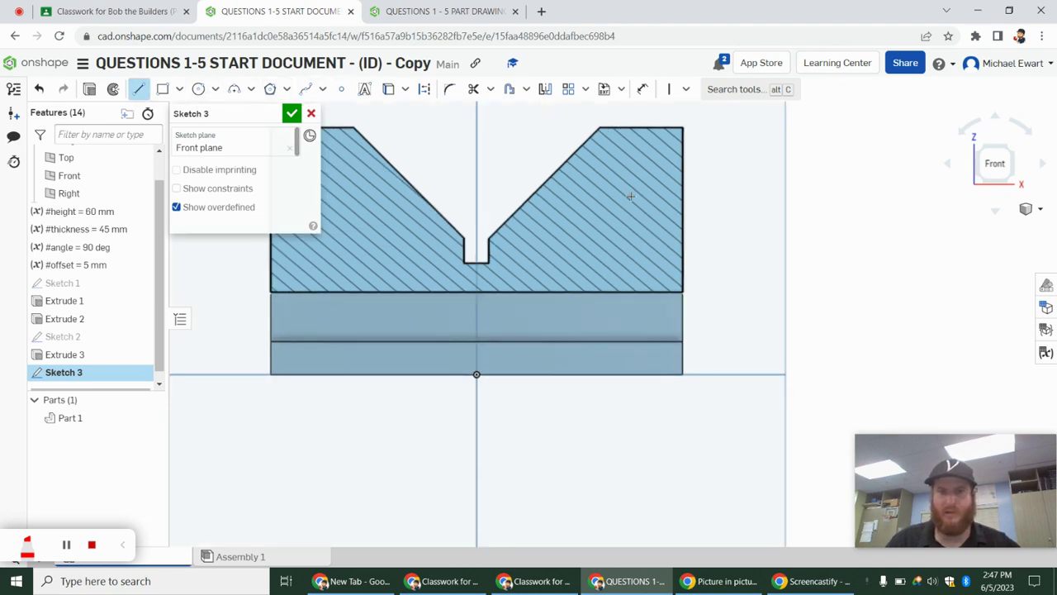
{"action": "left_click", "coordinate": [388, 89]}
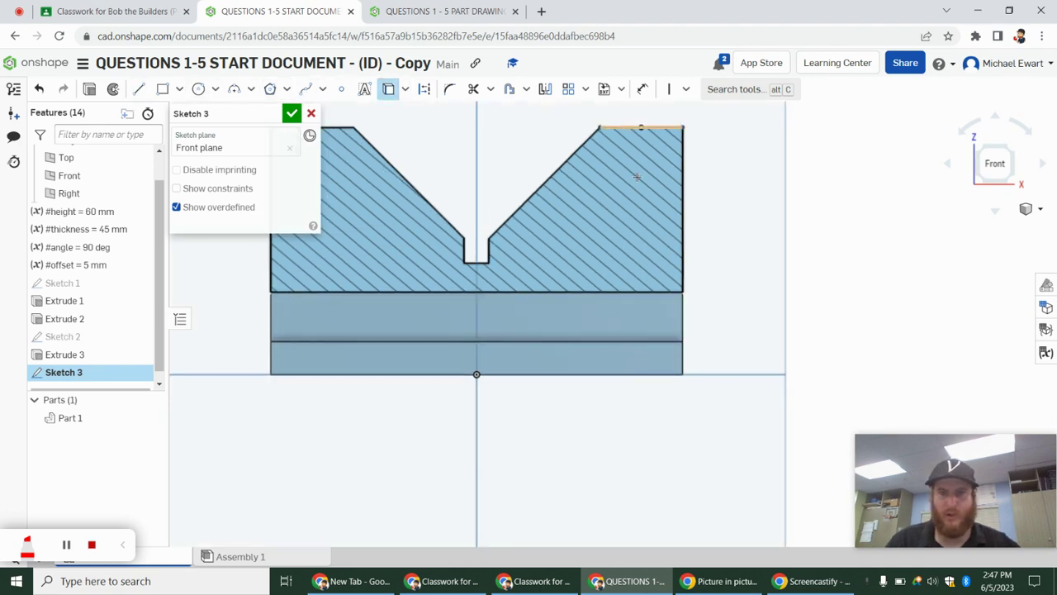
{"action": "left_click", "coordinate": [636, 290]}
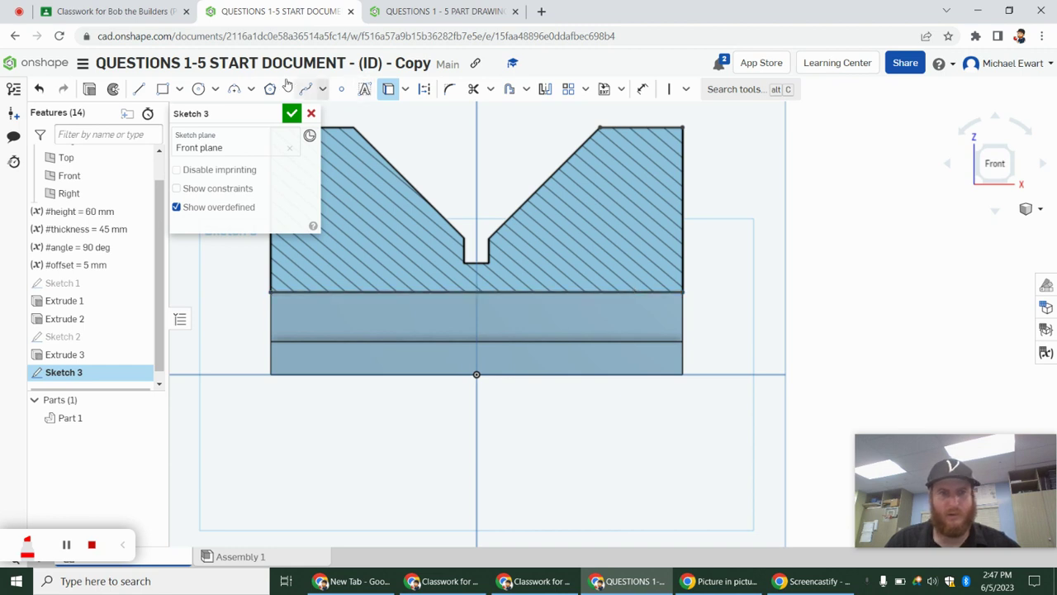
- Sketch a vertical line about 40 mm long between the two projected edges as the hole's centre axis
{"action": "left_click", "coordinate": [138, 90]}
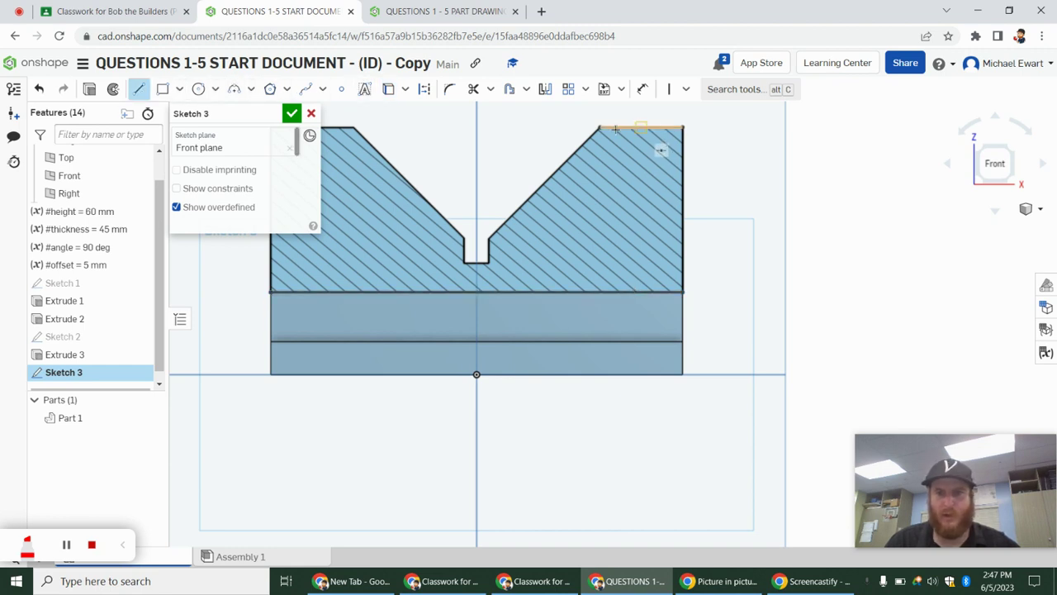
{"action": "left_click", "coordinate": [626, 289]}
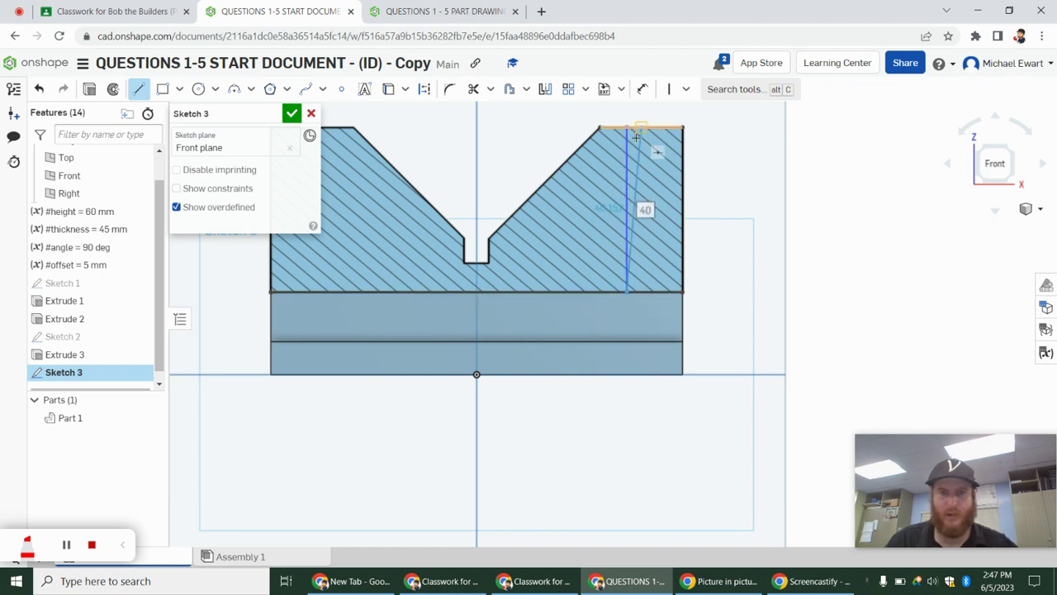
{"action": "key", "text": "Escape"}
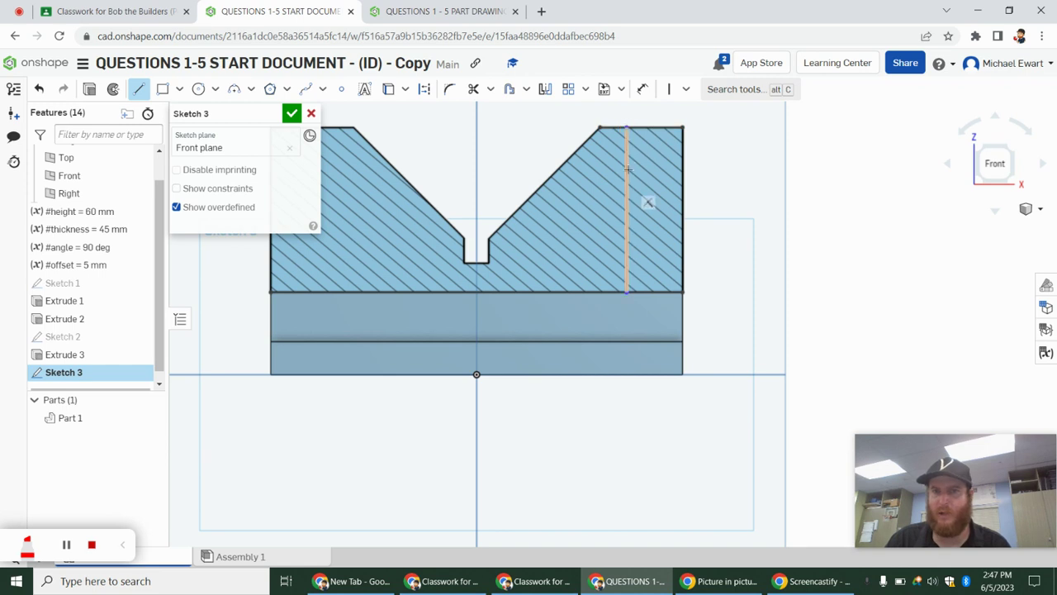
- Dimension the vertical axis line 10 mm from the part's outer edge
{"action": "key", "text": "u"}
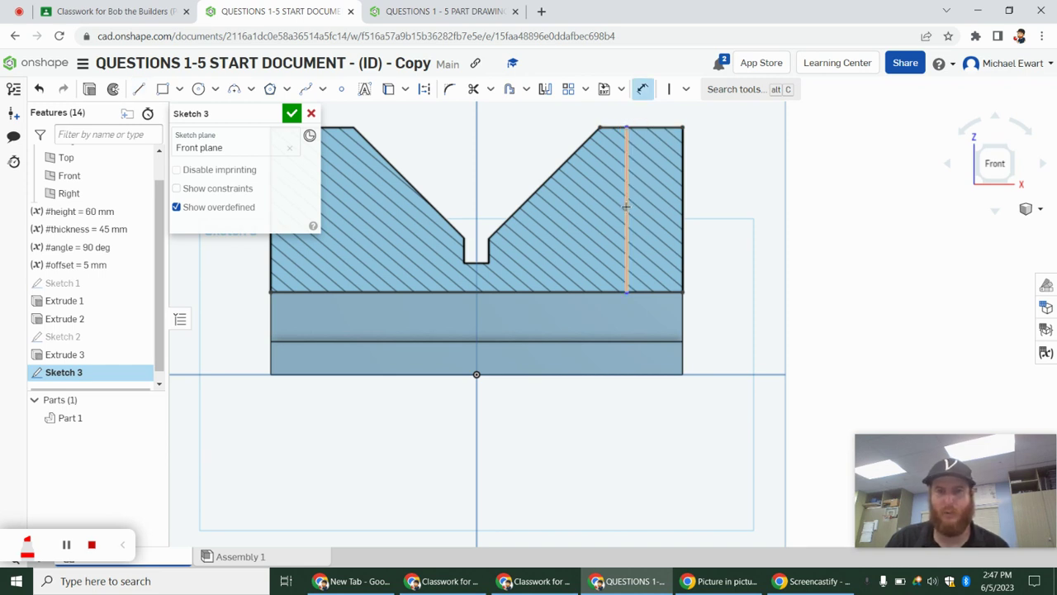
{"action": "left_click", "coordinate": [683, 129]}
{"action": "left_click", "coordinate": [580, 409]}
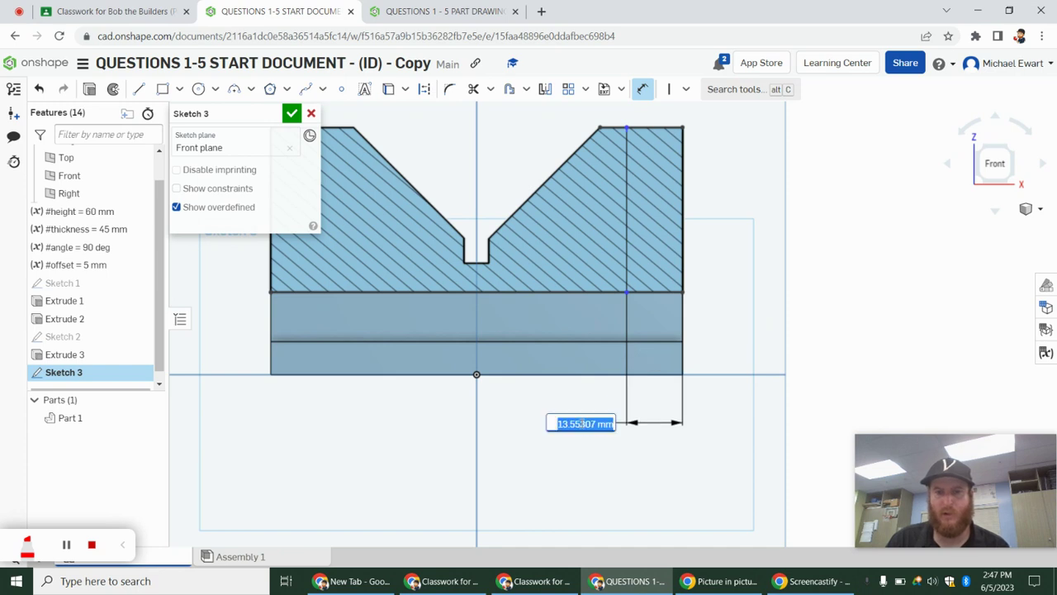
{"action": "type", "text": "10"}
{"action": "key", "text": "Return"}
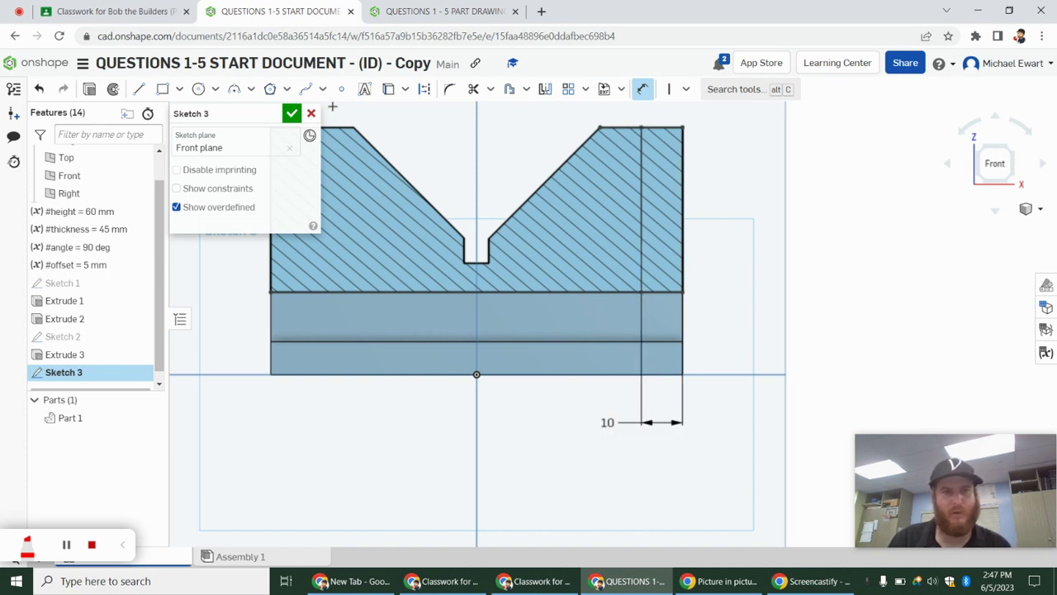
- Sketch a horizontal line of length 9/2 from the axis's lower end along the sectioned face's lower edge toward the outer side
{"action": "left_click", "coordinate": [139, 88]}
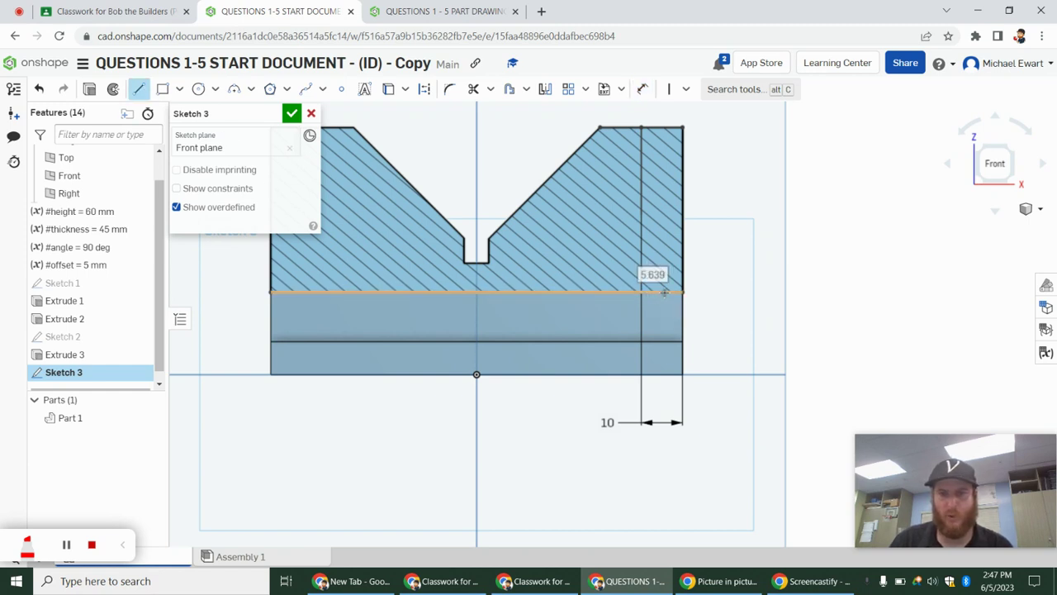
{"action": "type", "text": "9"}
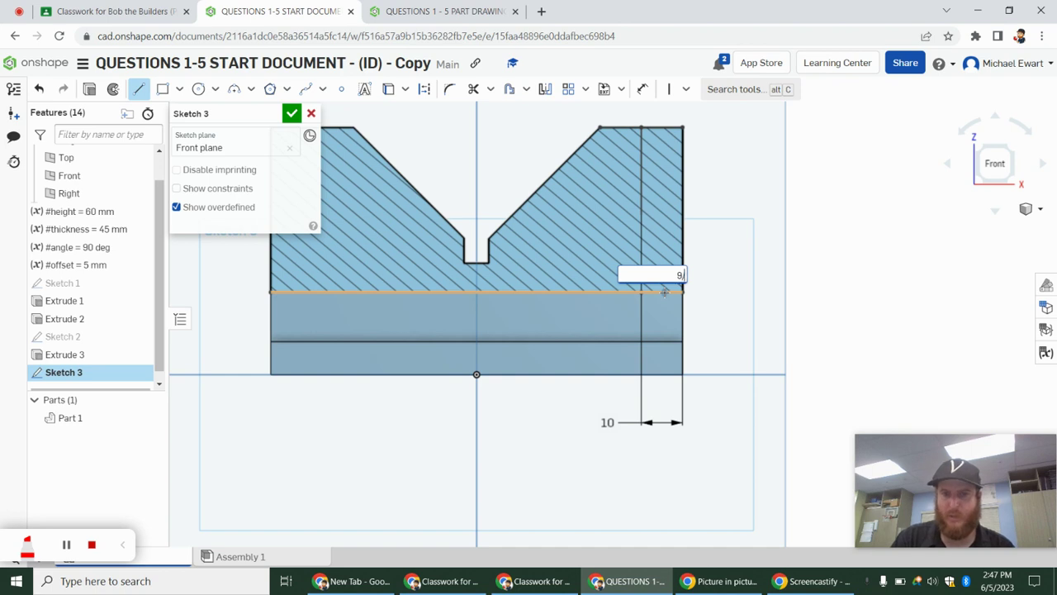
{"action": "type", "text": "/2"}
{"action": "key", "text": "Return"}
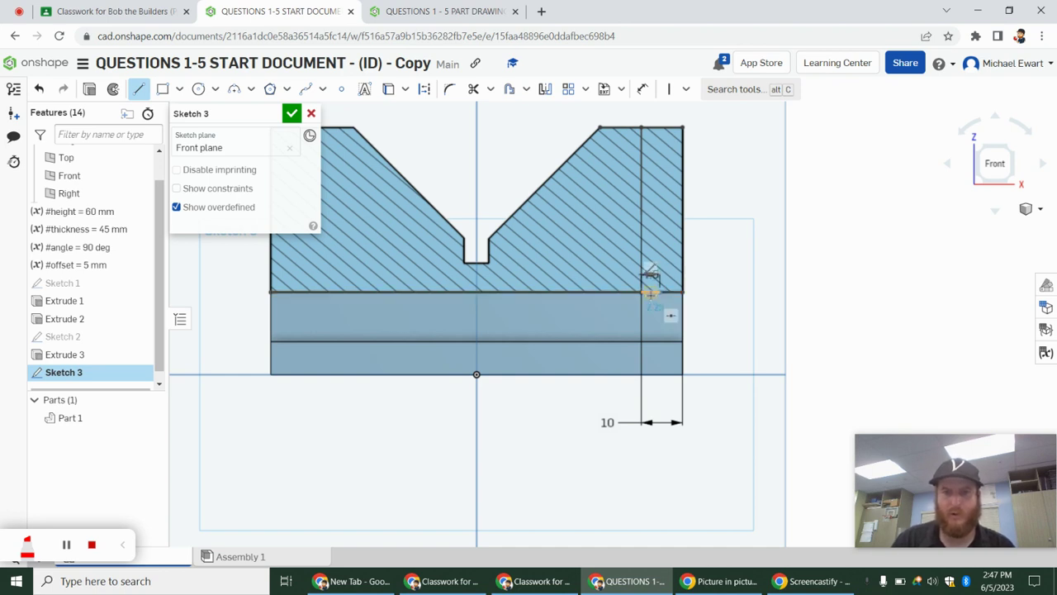
{"action": "scroll", "coordinate": [651, 290], "scroll_direction": "up", "scroll_amount": 4}
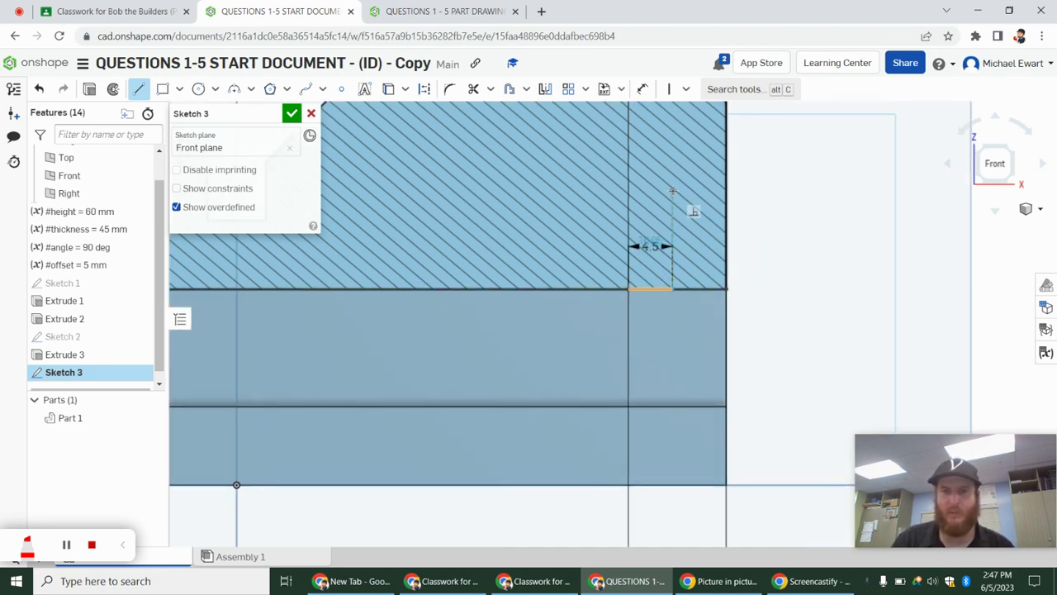
- Check the chamfer in the part drawing, and sketch a vertical hole wall about 38 mm high with a slanted line outward to the upper edge
{"action": "left_click", "coordinate": [464, 14]}
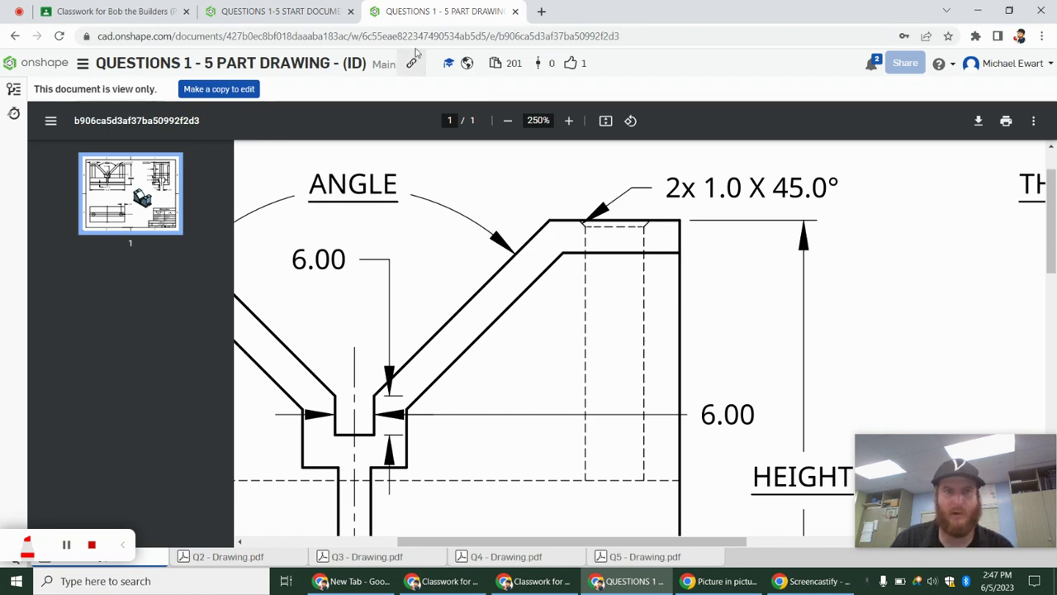
{"action": "left_click", "coordinate": [330, 12]}
{"action": "scroll", "coordinate": [682, 225], "scroll_direction": "down", "scroll_amount": 5}
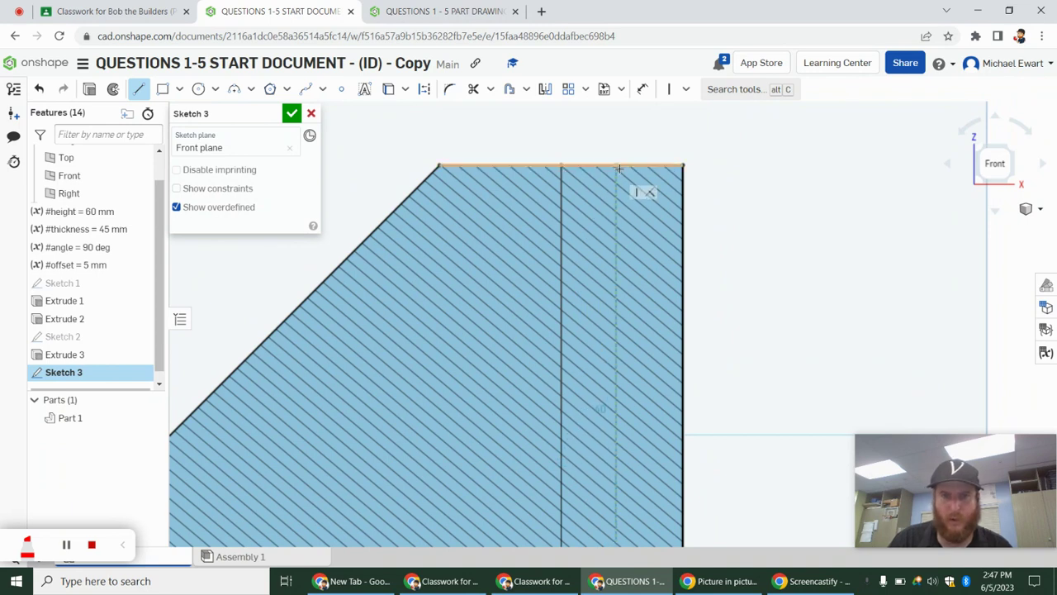
{"action": "left_click", "coordinate": [617, 190]}
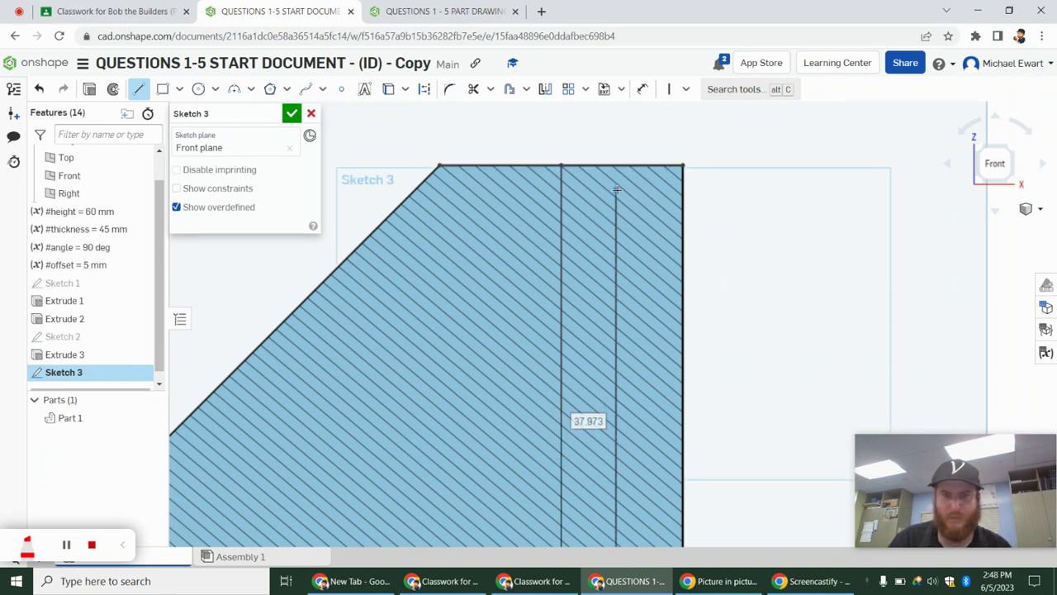
{"action": "left_click", "coordinate": [661, 167]}
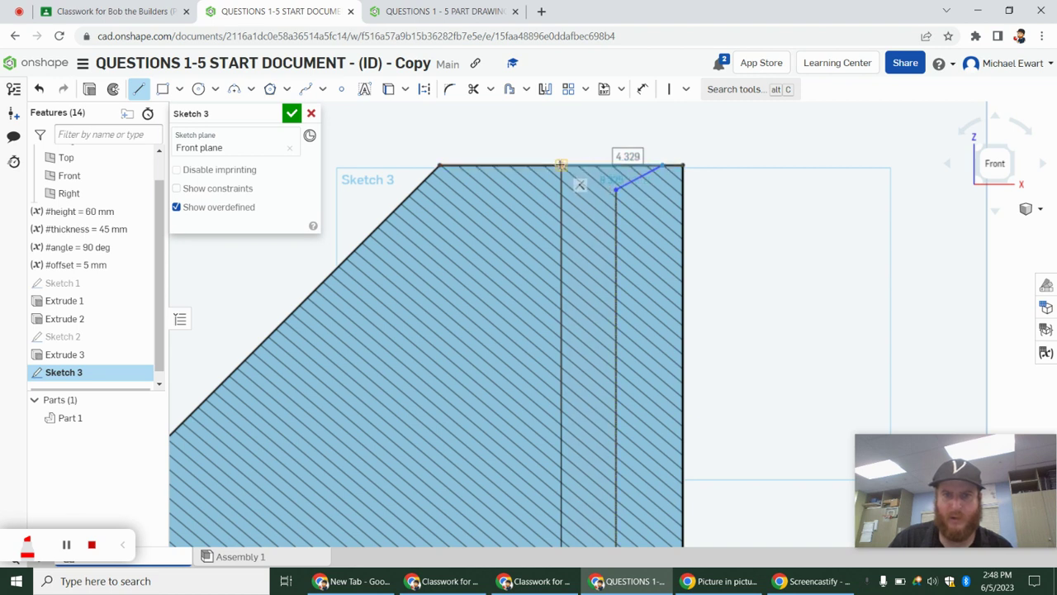
{"action": "key", "text": "Escape"}
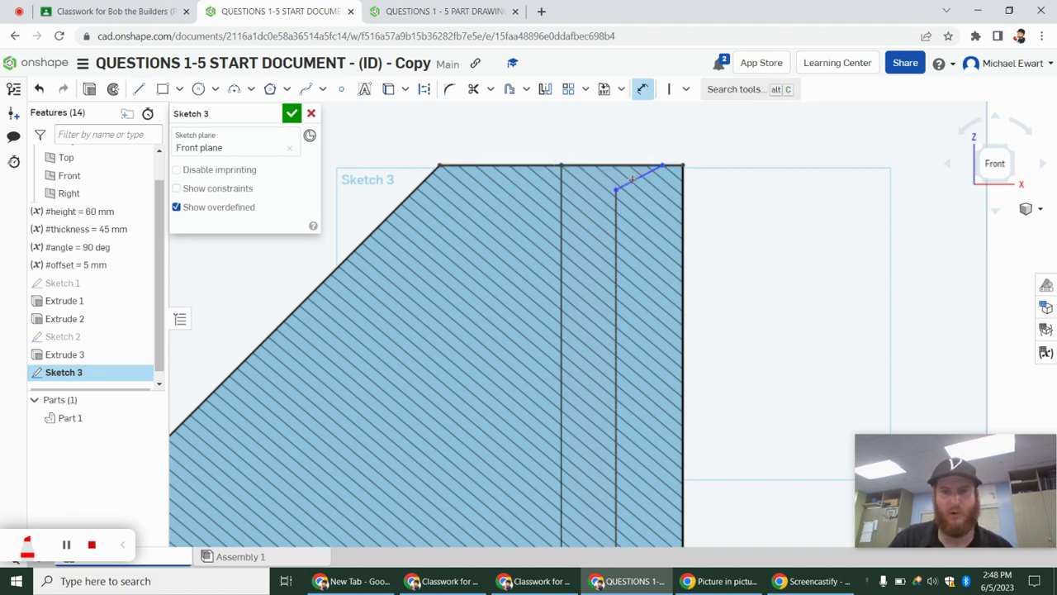
- Try dimensioning the slanted line's upper end from the axis, and recheck the chamfer callout in the part drawing
{"action": "left_click", "coordinate": [563, 166]}
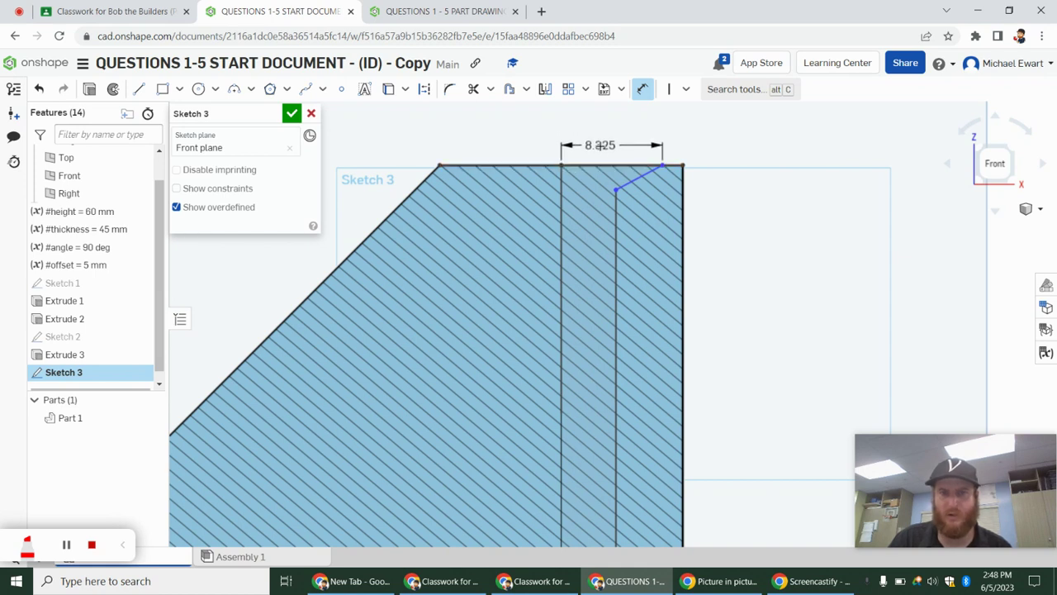
{"action": "key", "text": "Escape"}
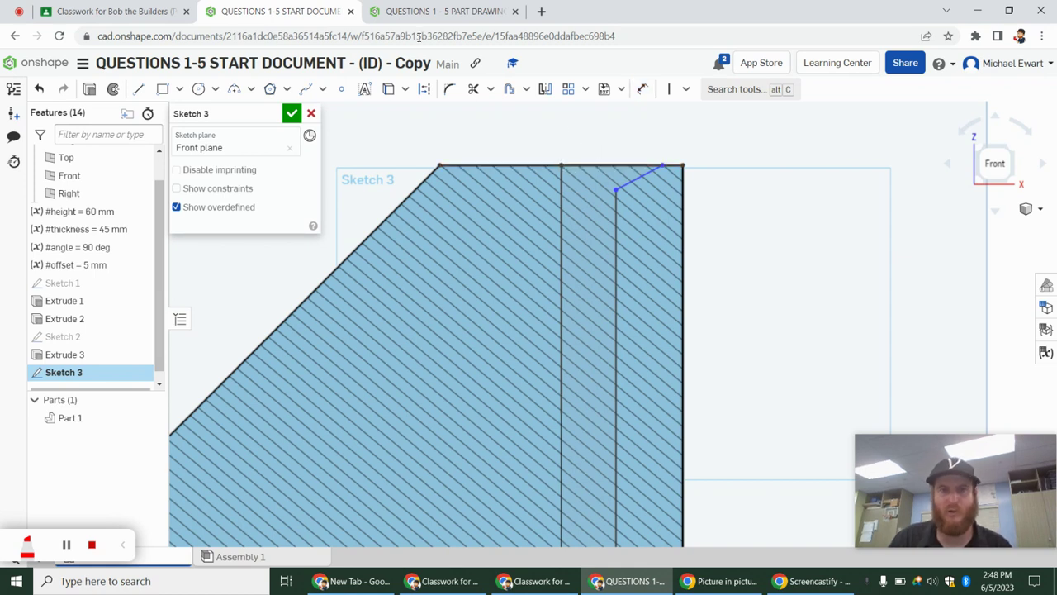
{"action": "left_click", "coordinate": [422, 11]}
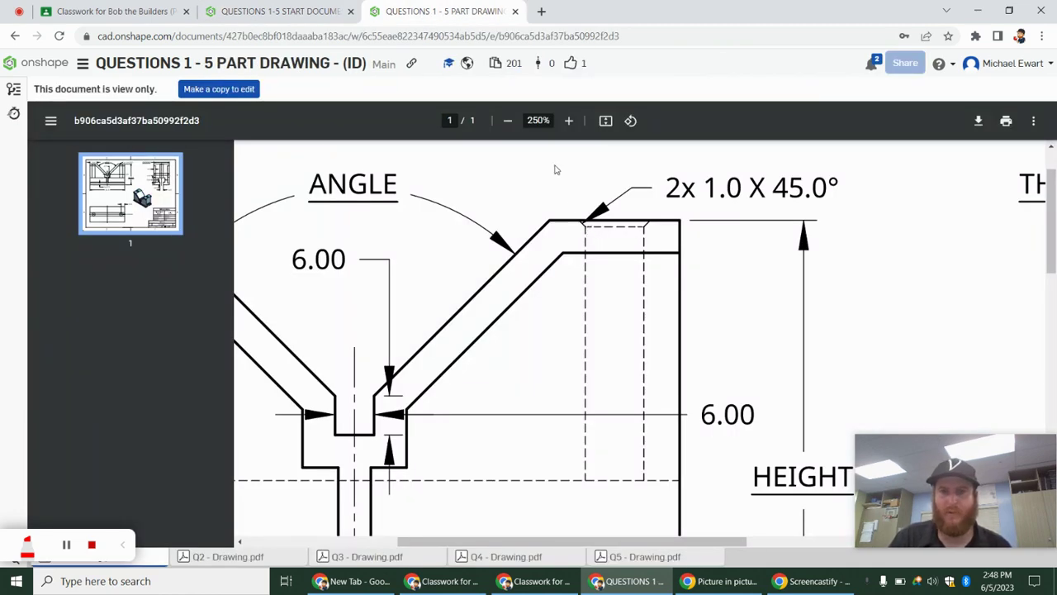
{"action": "left_click", "coordinate": [284, 10]}
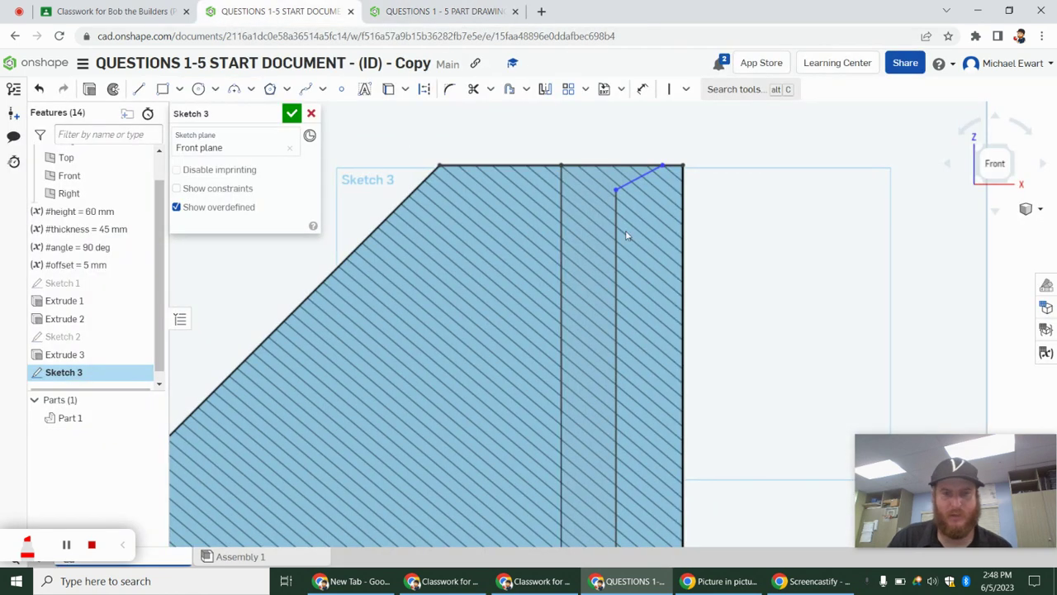
- Dimension the chamfer depth from the upper edge to the top of the hole wall as 1 mm
{"action": "key", "text": "u"}
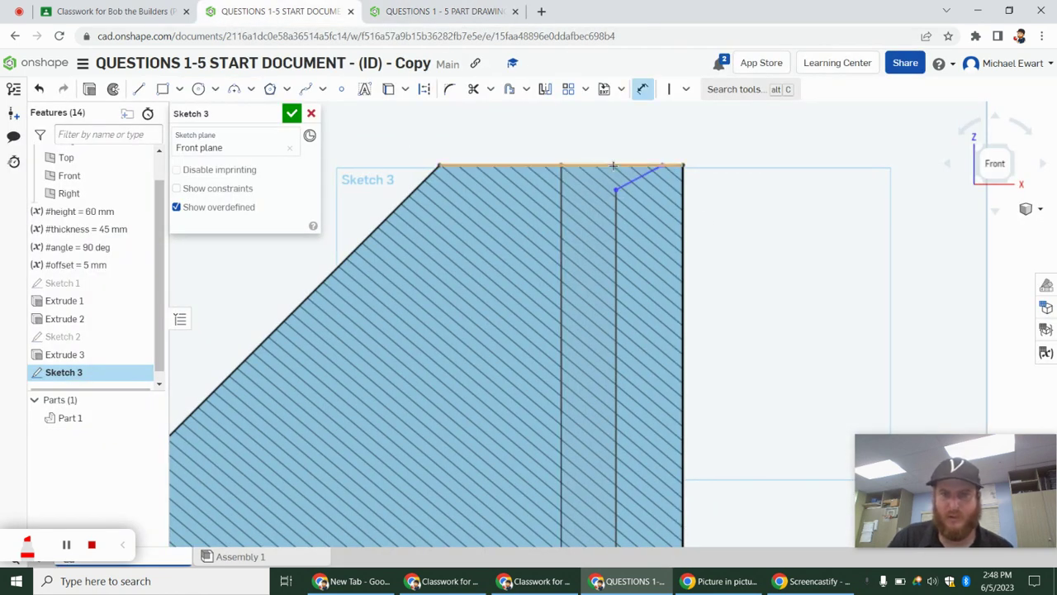
{"action": "left_click", "coordinate": [613, 165]}
{"action": "left_click", "coordinate": [615, 190]}
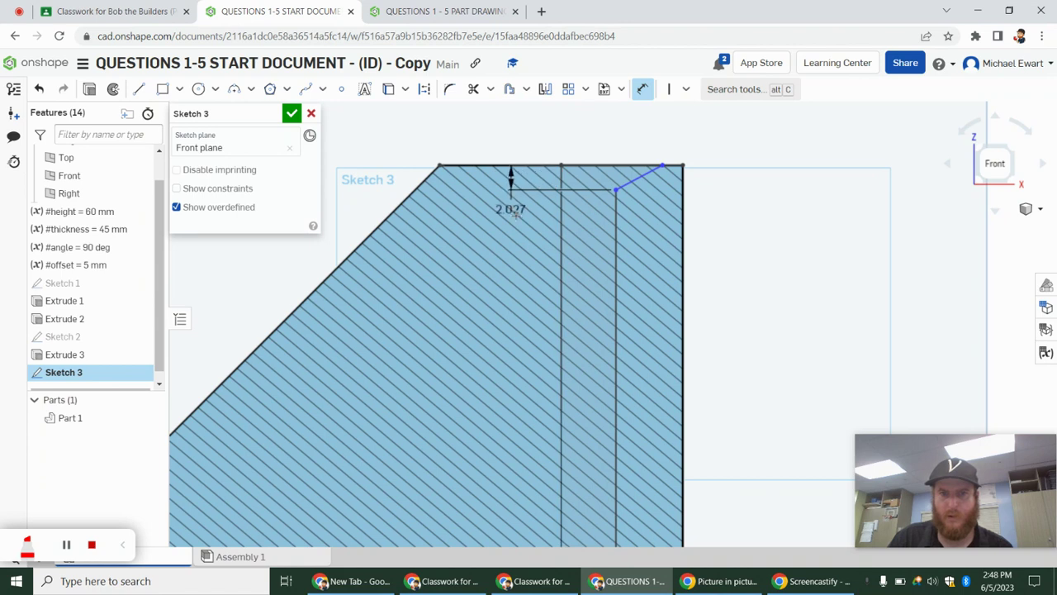
{"action": "left_click", "coordinate": [518, 217]}
{"action": "type", "text": "1"}
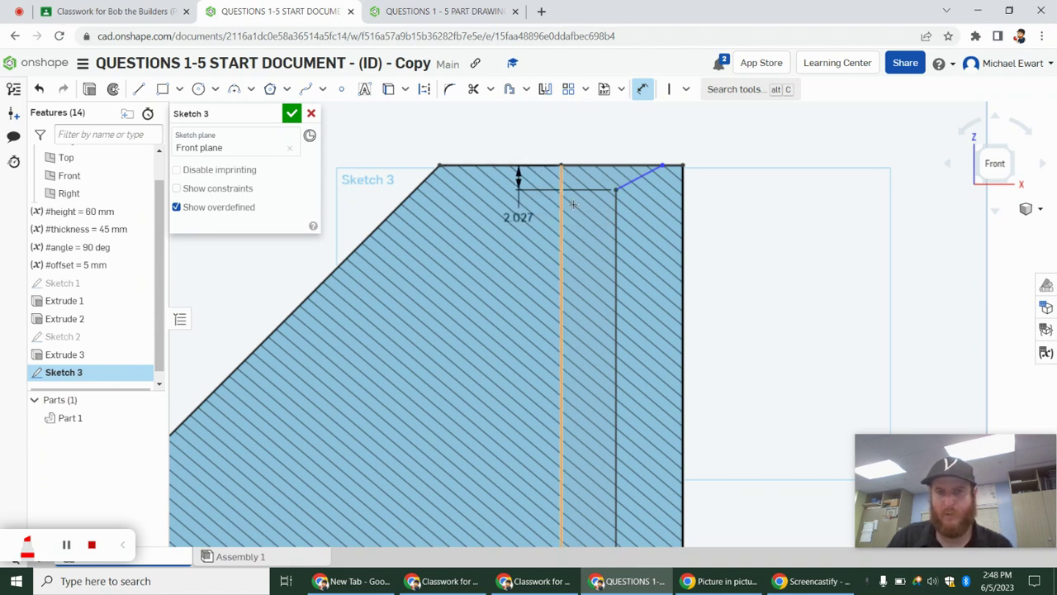
{"action": "key", "text": "Return"}
- Dimension the angle between the chamfer line and the part's upper edge as 45 degrees
{"action": "left_click", "coordinate": [651, 168]}
{"action": "left_click", "coordinate": [655, 164]}
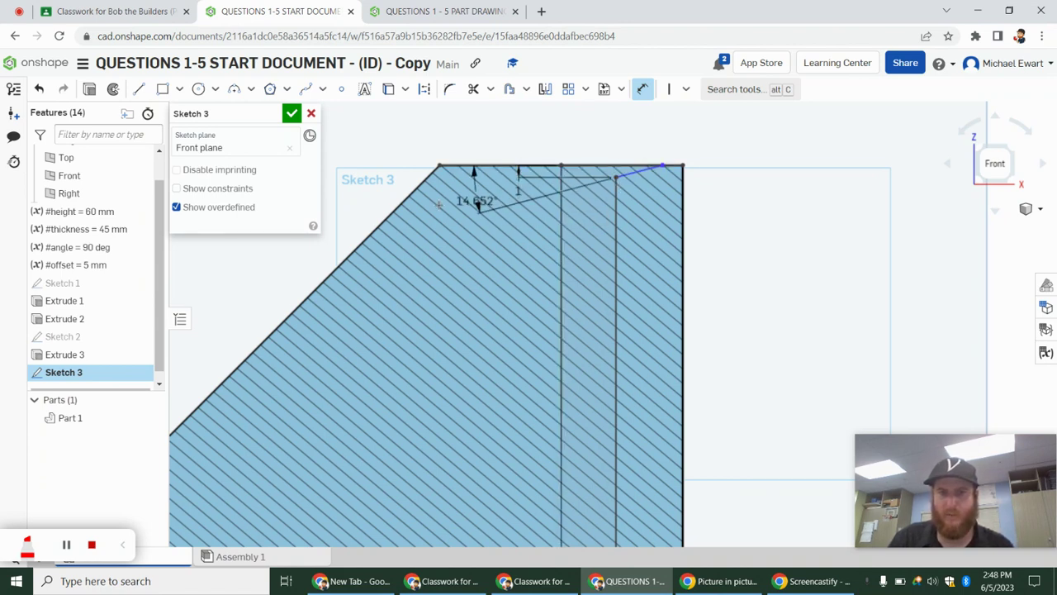
{"action": "left_click", "coordinate": [456, 212]}
{"action": "type", "text": "45"}
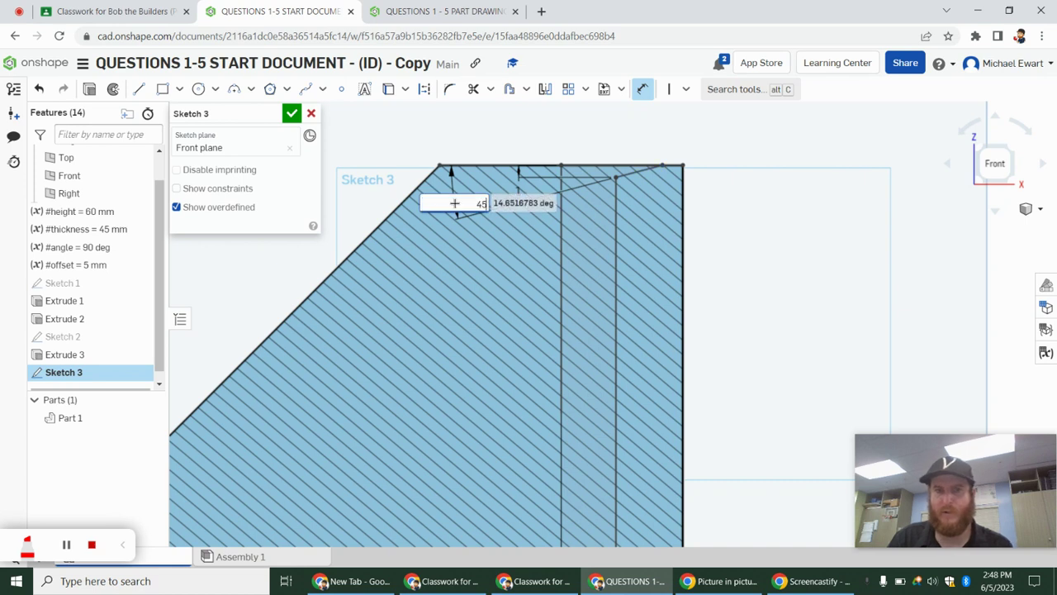
{"action": "key", "text": "Return"}
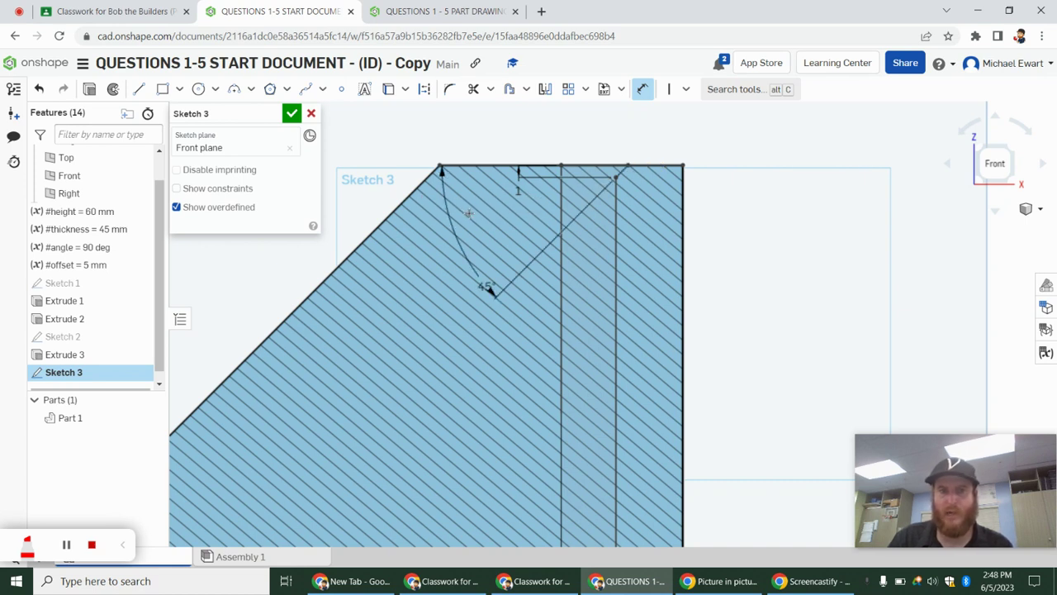
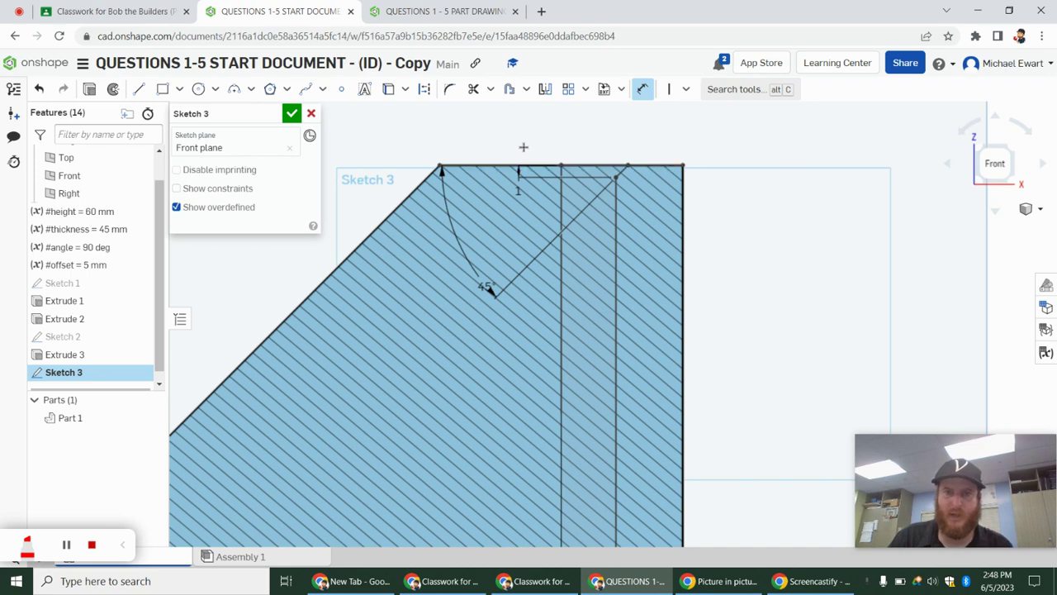
{"action": "scroll", "coordinate": [535, 156], "scroll_direction": "down", "scroll_amount": 5}
{"action": "scroll", "coordinate": [550, 303], "scroll_direction": "up", "scroll_amount": 5}
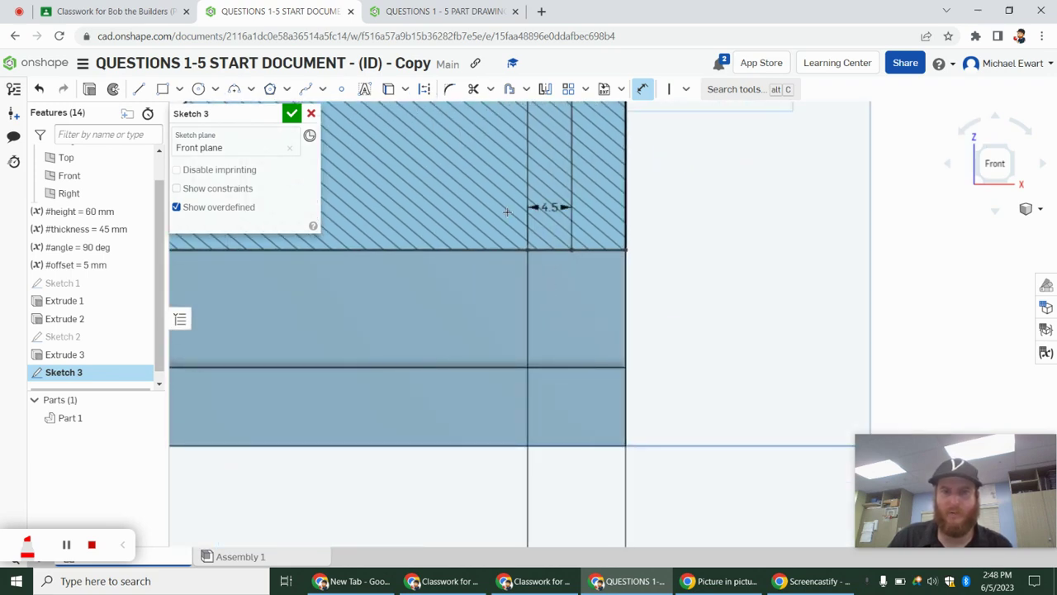
- Finish the chamfered hole's half-profile sketch and recheck the hole and chamfer in the part drawing
{"action": "scroll", "coordinate": [539, 224], "scroll_direction": "down", "scroll_amount": 5}
{"action": "scroll", "coordinate": [540, 239], "scroll_direction": "up", "scroll_amount": 5}
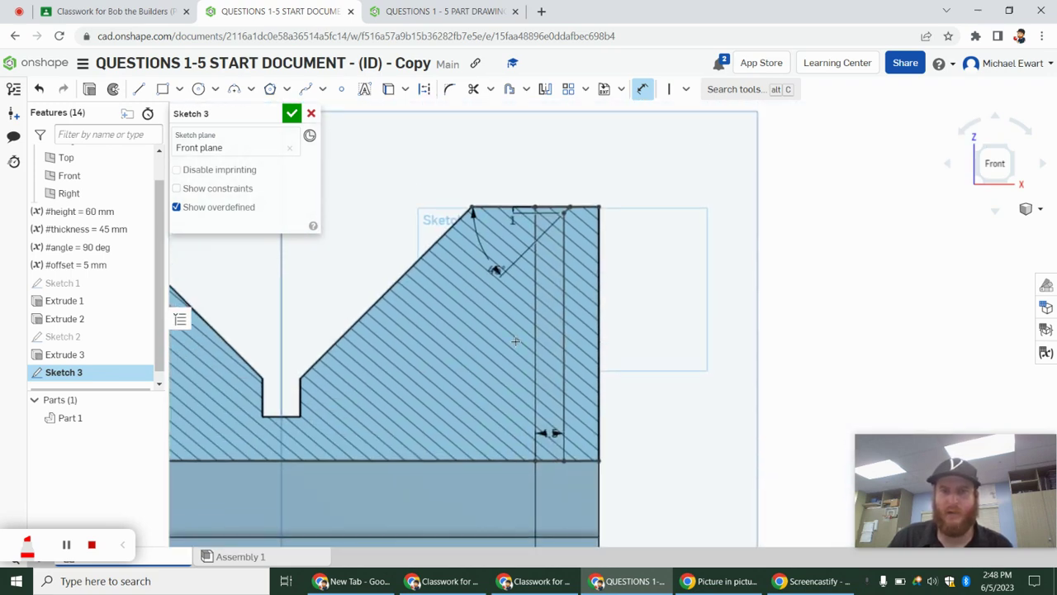
{"action": "middle_click_drag", "start_coordinate": [608, 141], "coordinate": [598, 203]}
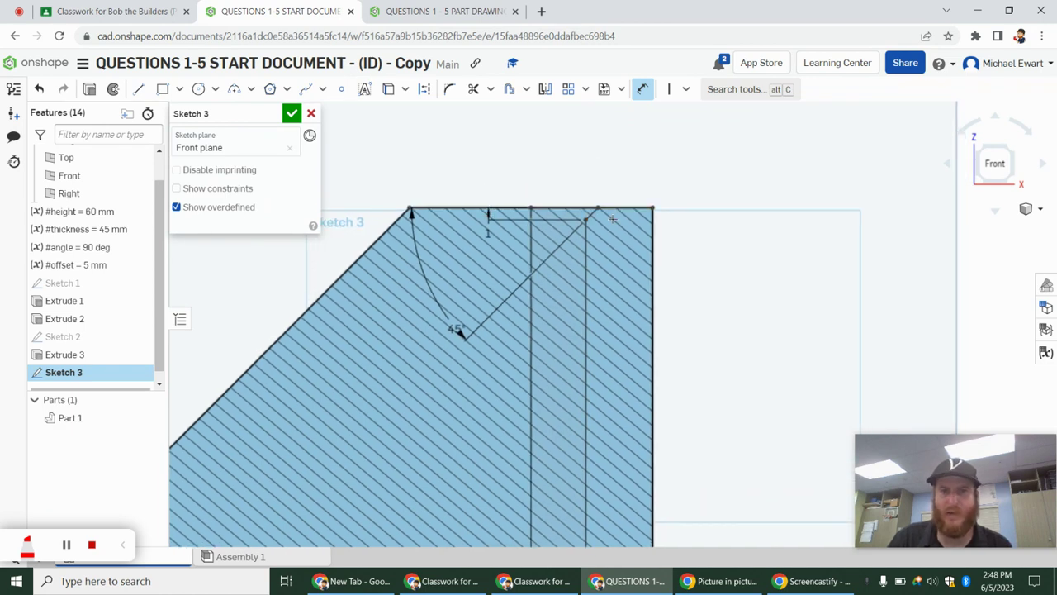
{"action": "left_click", "coordinate": [291, 114]}
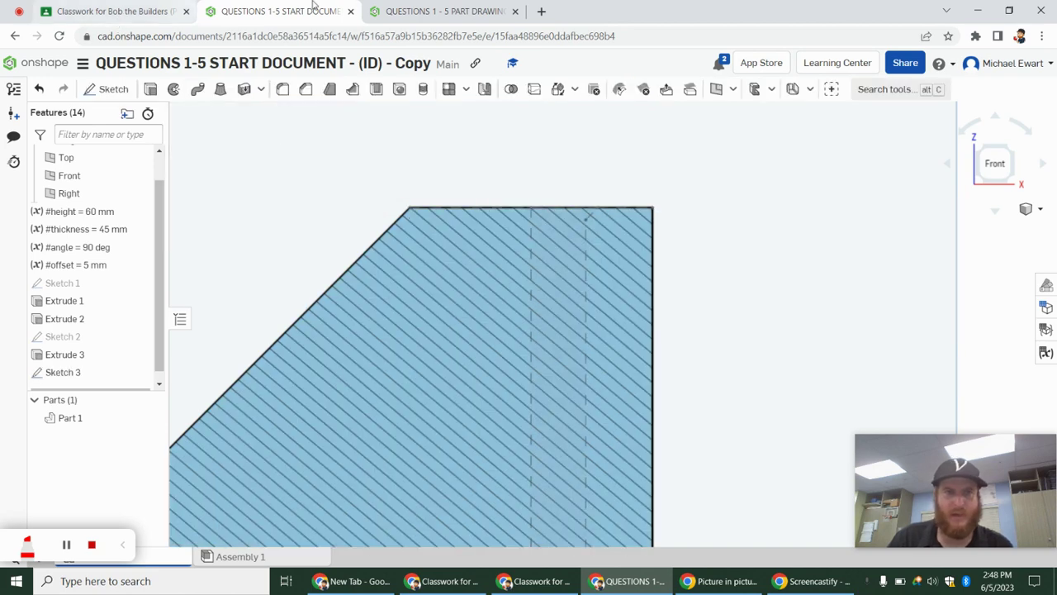
{"action": "left_click", "coordinate": [410, 10]}
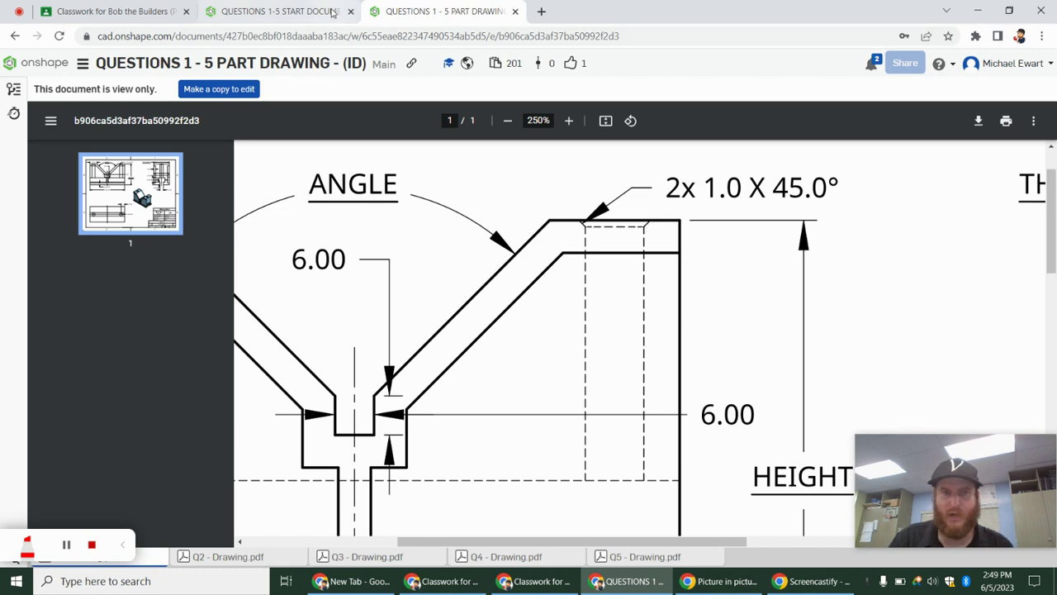
{"action": "left_click", "coordinate": [277, 11]}
{"action": "left_click", "coordinate": [558, 234]}
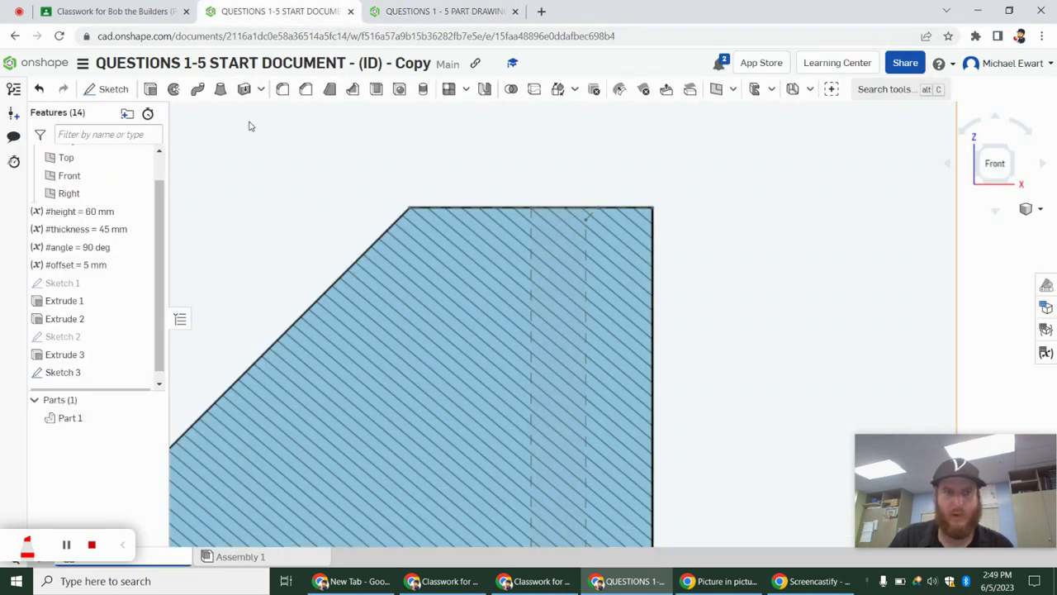
- Revolve the hole's half profile fully around its vertical centre line, removing material from the part
{"action": "right_click_drag", "start_coordinate": [250, 126], "coordinate": [162, 102]}
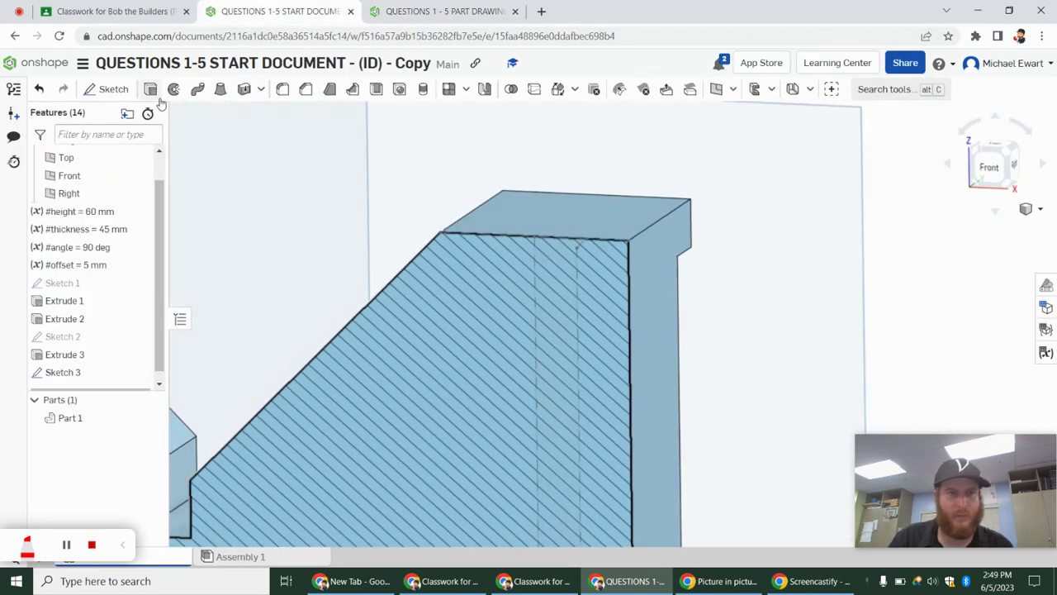
{"action": "left_click", "coordinate": [173, 89]}
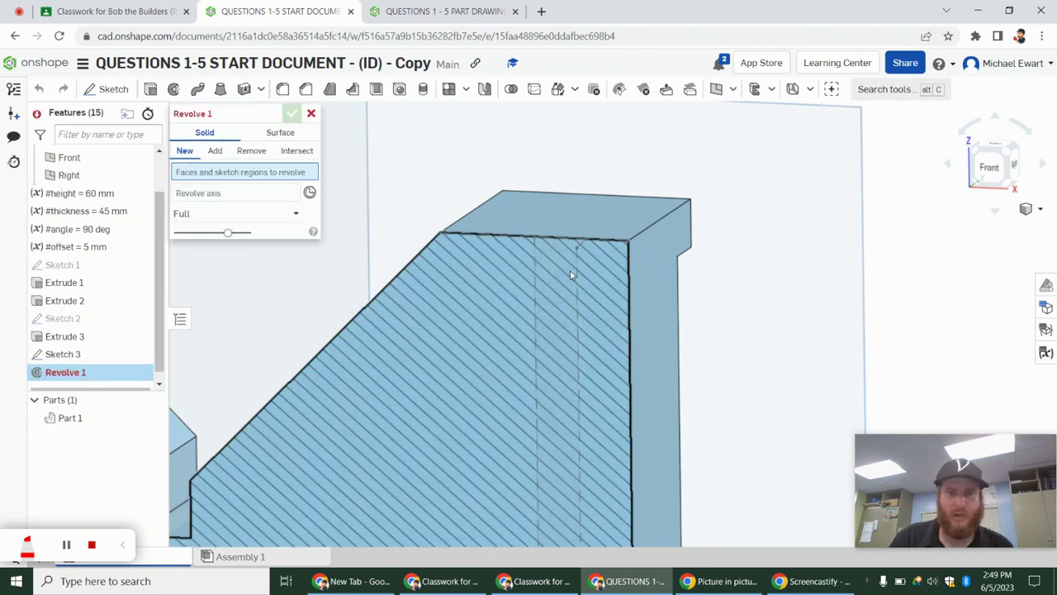
{"action": "left_click", "coordinate": [68, 353]}
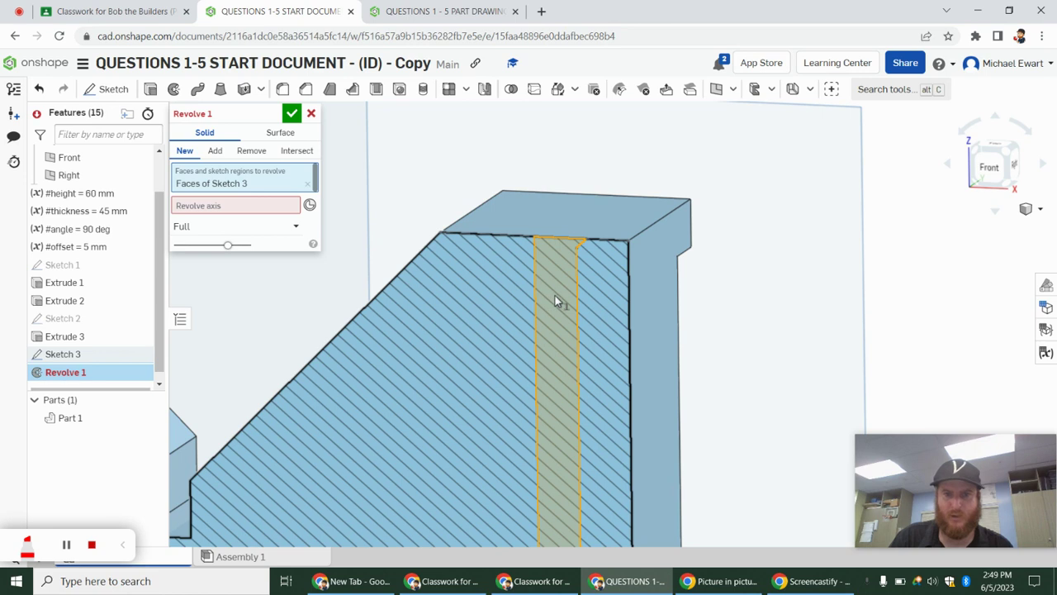
{"action": "left_click", "coordinate": [213, 208]}
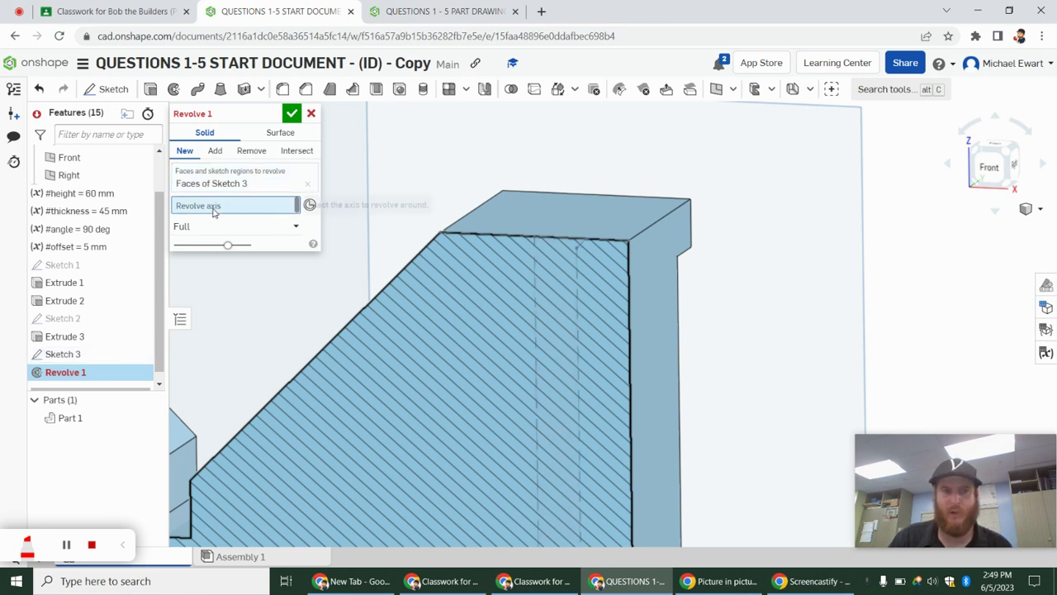
{"action": "left_click", "coordinate": [535, 347]}
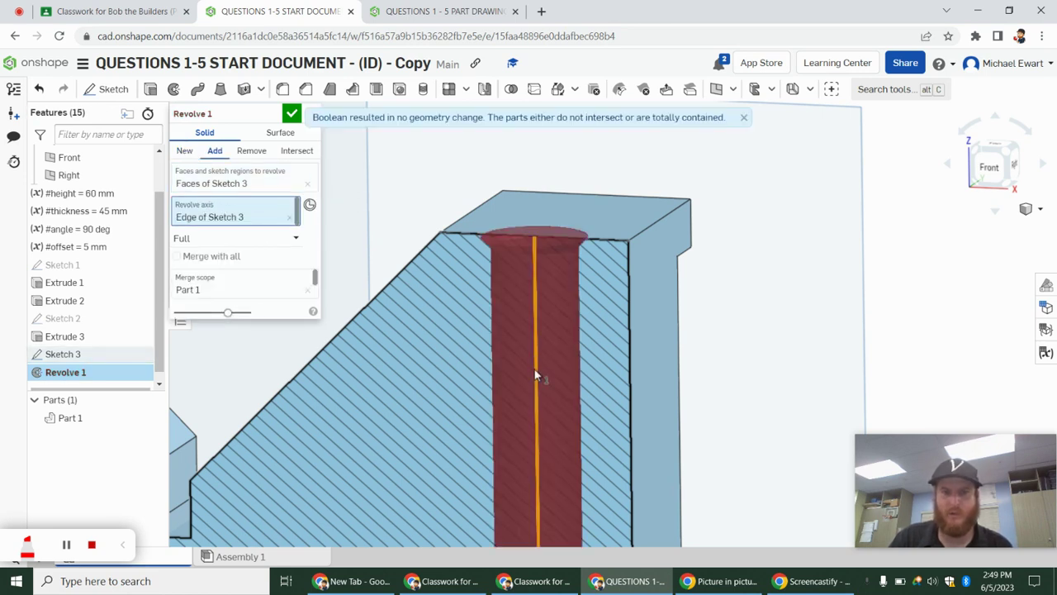
{"action": "left_click", "coordinate": [251, 152]}
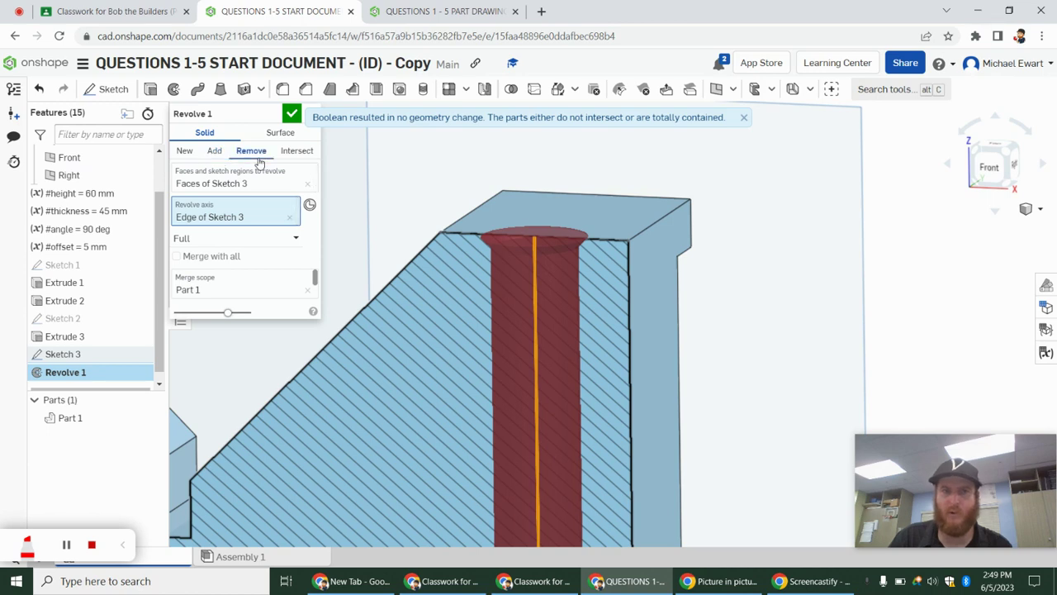
{"action": "left_click", "coordinate": [264, 113]}
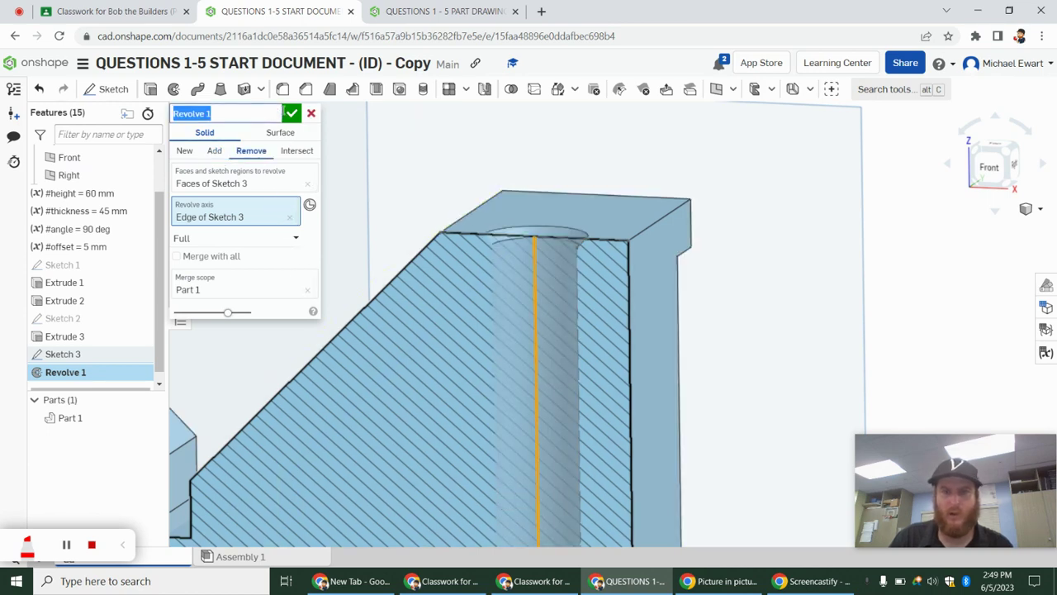
{"action": "left_click_drag", "start_coordinate": [937, 452], "coordinate": [809, 337]}
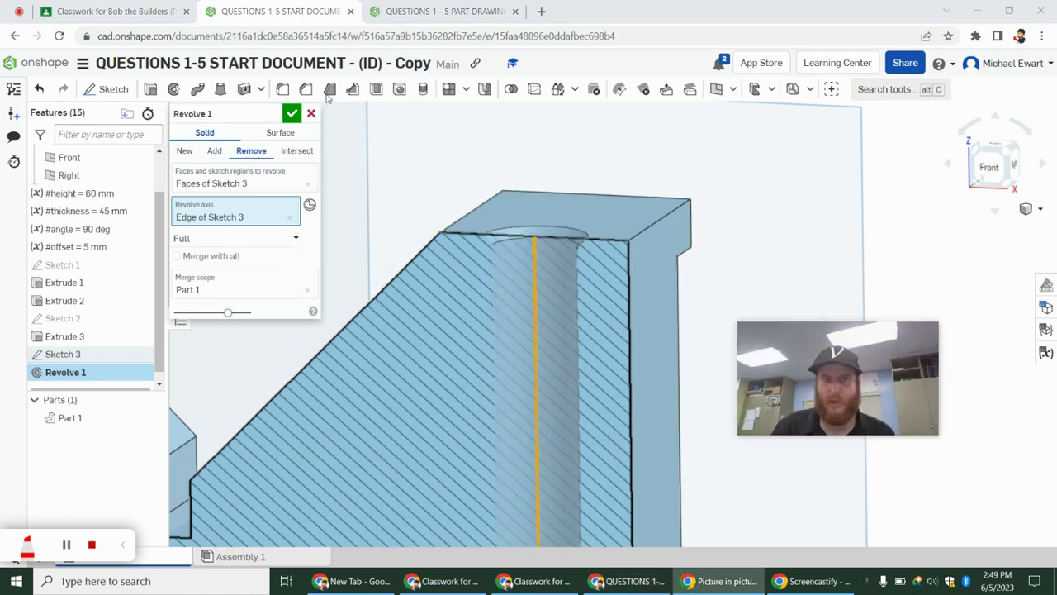
{"action": "left_click", "coordinate": [292, 113]}
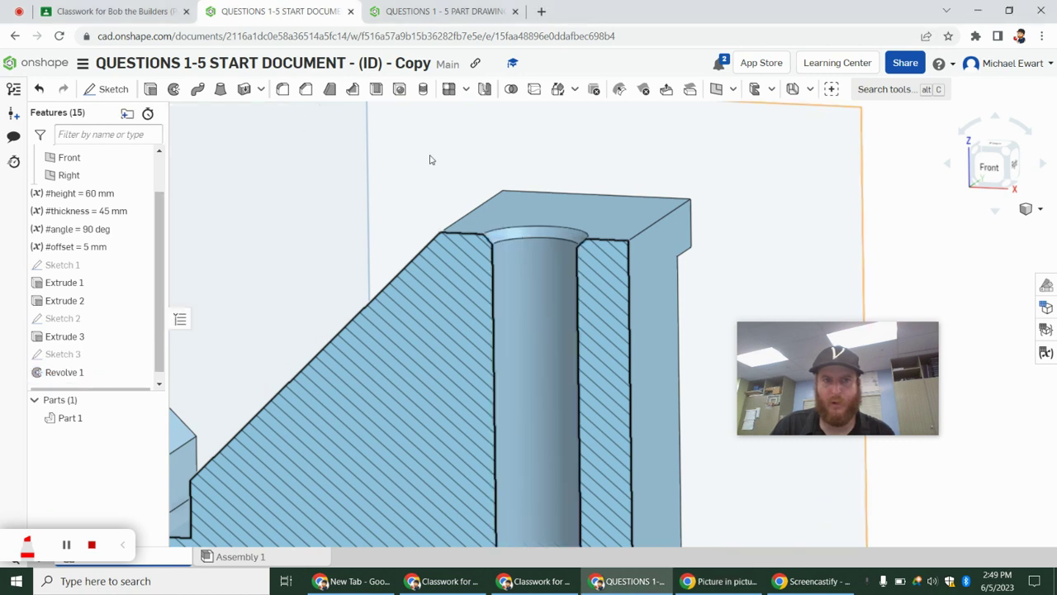
- Turn off the section view to show the whole part with its chamfered hole
{"action": "left_click", "coordinate": [1041, 210]}
{"action": "left_click", "coordinate": [1001, 529]}
{"action": "left_click_drag", "start_coordinate": [884, 401], "coordinate": [988, 510]}
{"action": "scroll", "coordinate": [717, 367], "scroll_direction": "down", "scroll_amount": 5}
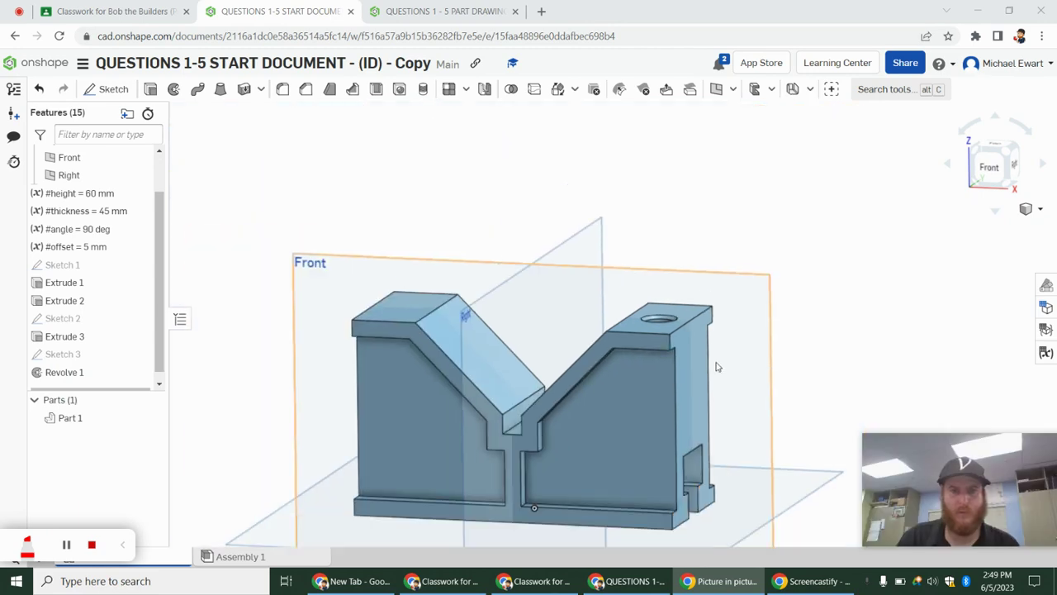
{"action": "mouse_move", "coordinate": [659, 389]}
{"action": "right_mouse_down"}
{"action": "mouse_move", "coordinate": [651, 405]}
{"action": "mouse_move", "coordinate": [678, 409]}
{"action": "mouse_move", "coordinate": [652, 404]}
{"action": "right_mouse_up"}
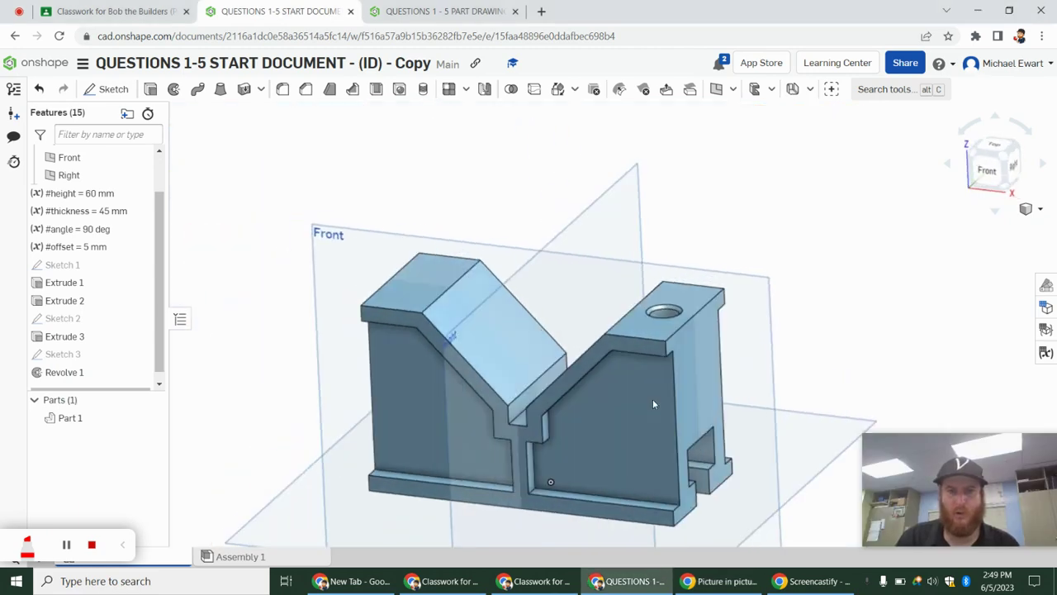
- Mirror the revolved hole feature across the Right plane onto the other side of the V block
{"action": "left_click", "coordinate": [484, 91]}
{"action": "left_click", "coordinate": [243, 140]}
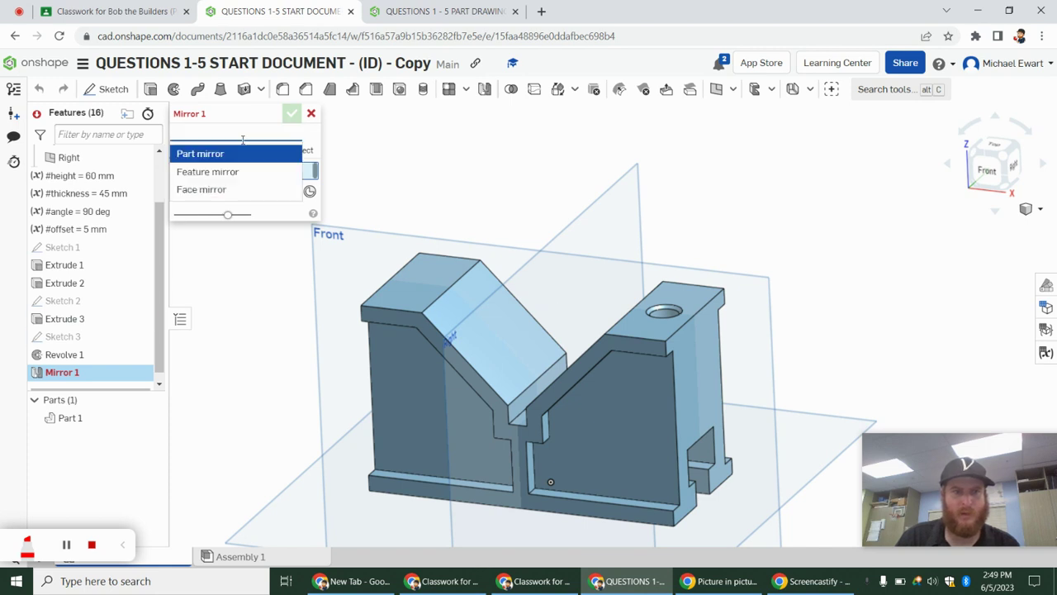
{"action": "left_click", "coordinate": [207, 172]}
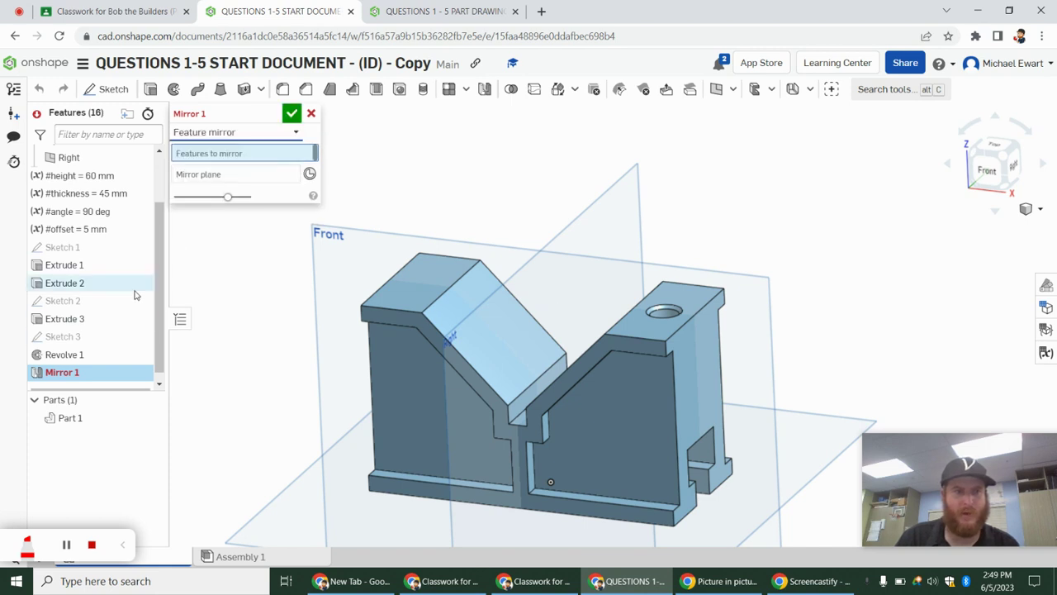
{"action": "left_click", "coordinate": [101, 356]}
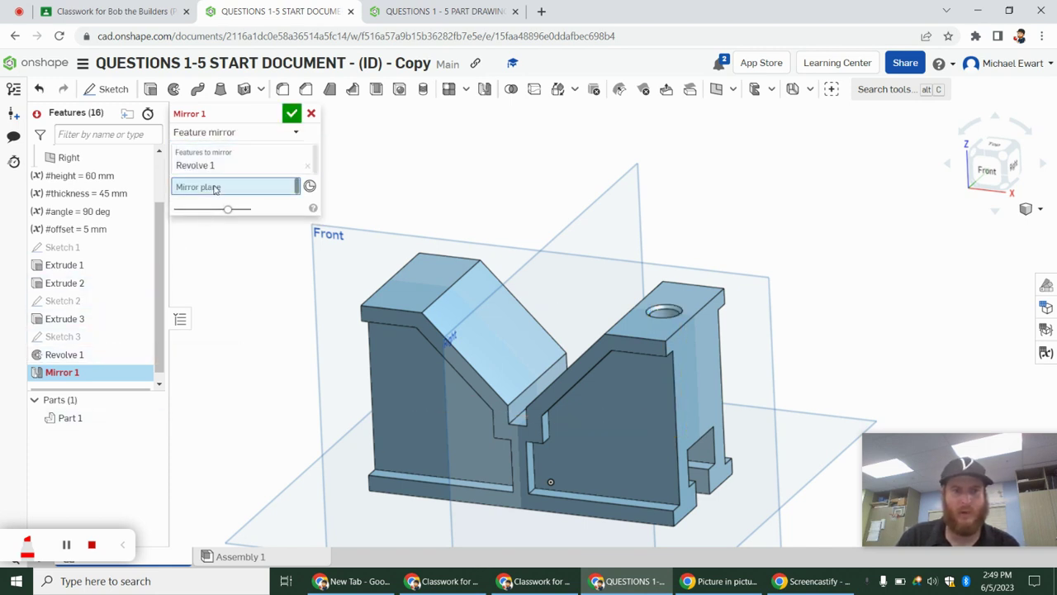
{"action": "left_click", "coordinate": [629, 205]}
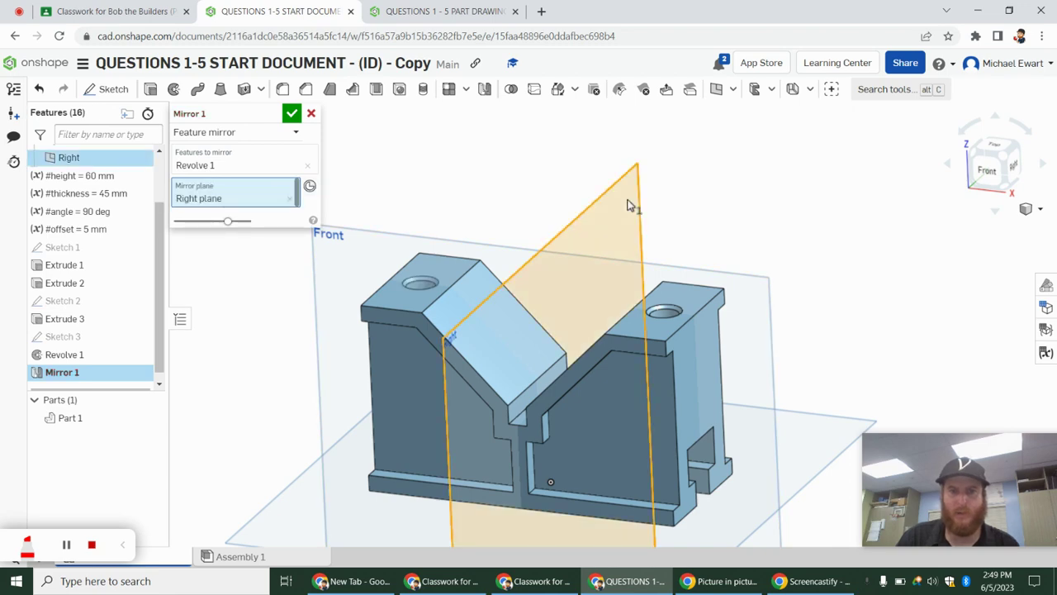
{"action": "mouse_move", "coordinate": [576, 352]}
{"action": "right_mouse_down"}
{"action": "mouse_move", "coordinate": [596, 372]}
{"action": "mouse_move", "coordinate": [582, 370]}
{"action": "right_mouse_up"}
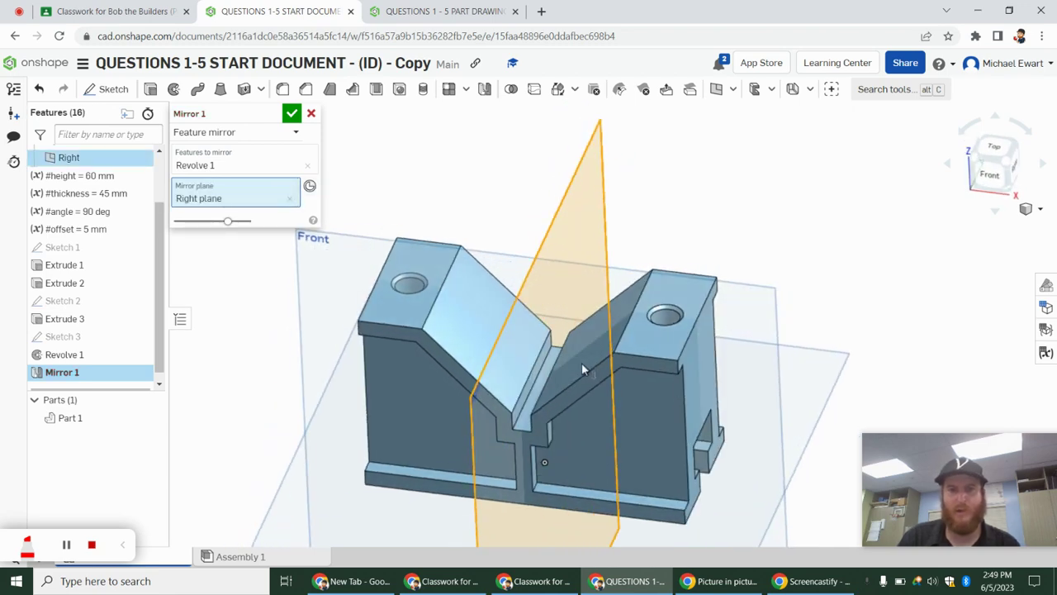
{"action": "left_click", "coordinate": [291, 114]}
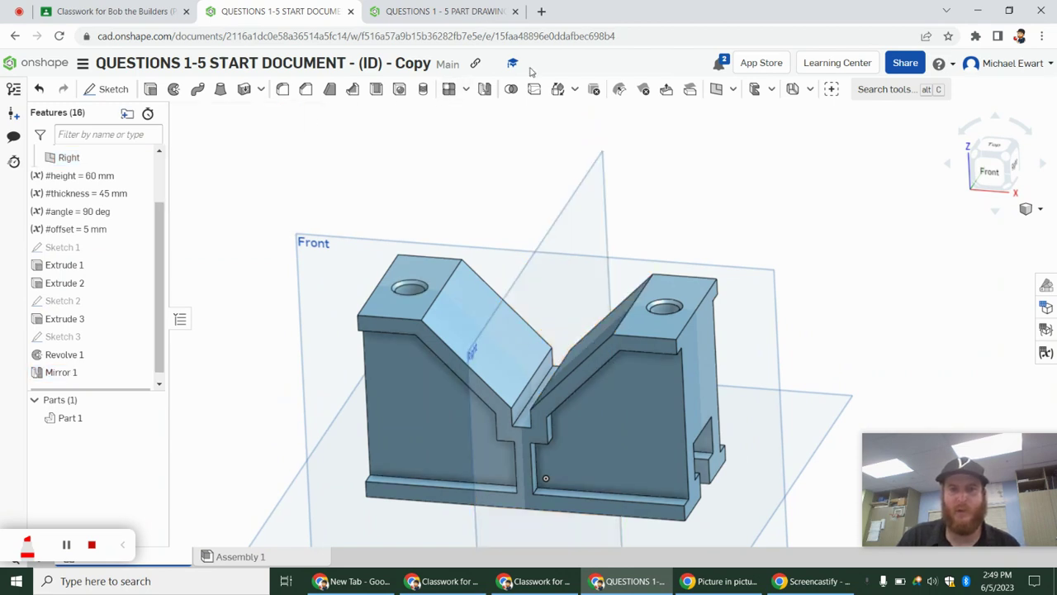
{"action": "left_click", "coordinate": [717, 90]}
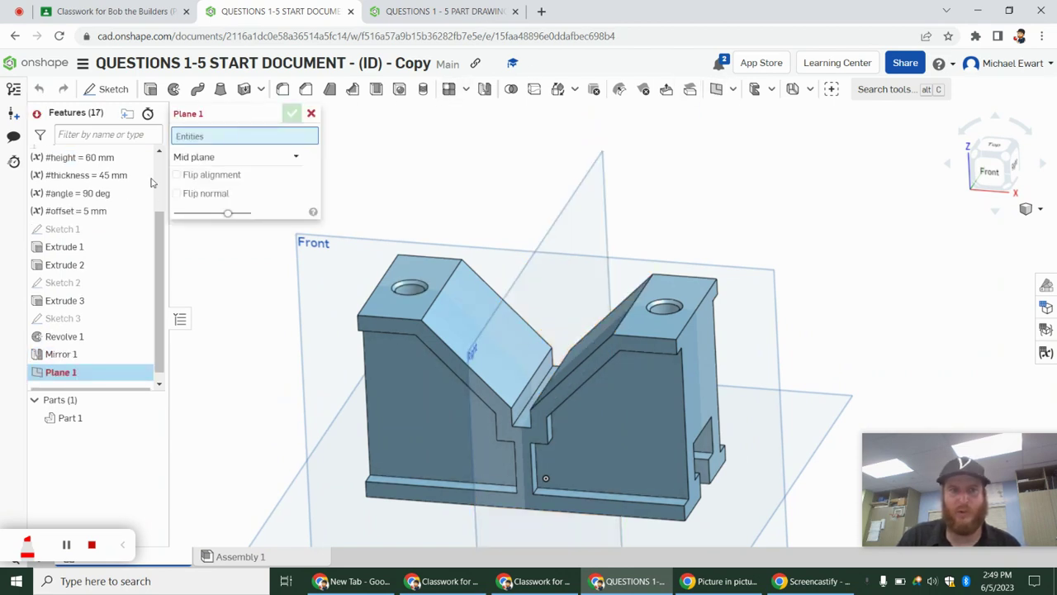
{"action": "left_click", "coordinate": [199, 158]}
{"action": "left_click", "coordinate": [201, 267]}
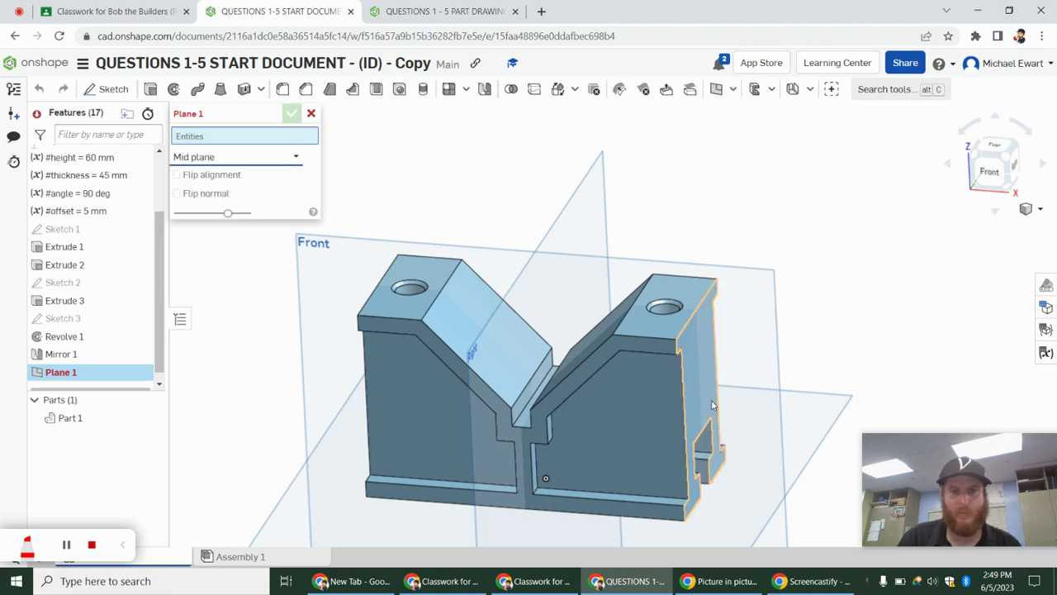
{"action": "right_click_drag", "start_coordinate": [696, 371], "coordinate": [762, 422]}
{"action": "right_click_drag", "start_coordinate": [603, 169], "coordinate": [721, 161]}
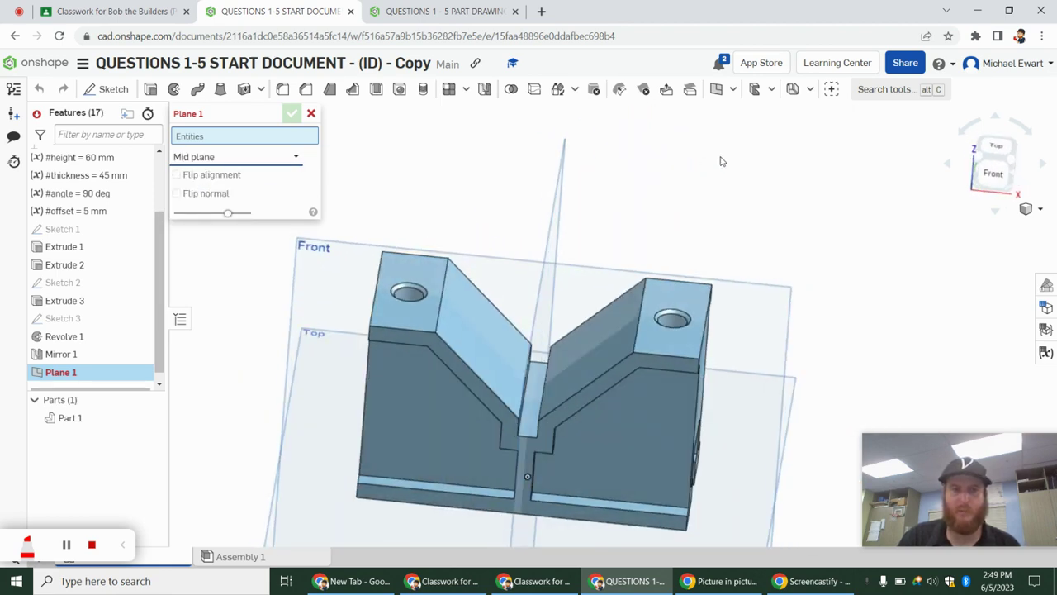
{"action": "key", "text": "Escape"}
- Assign the material Steel from the Onshape Material Library to Part 1
{"action": "right_click_drag", "start_coordinate": [362, 193], "coordinate": [423, 319]}
{"action": "key", "text": "f"}
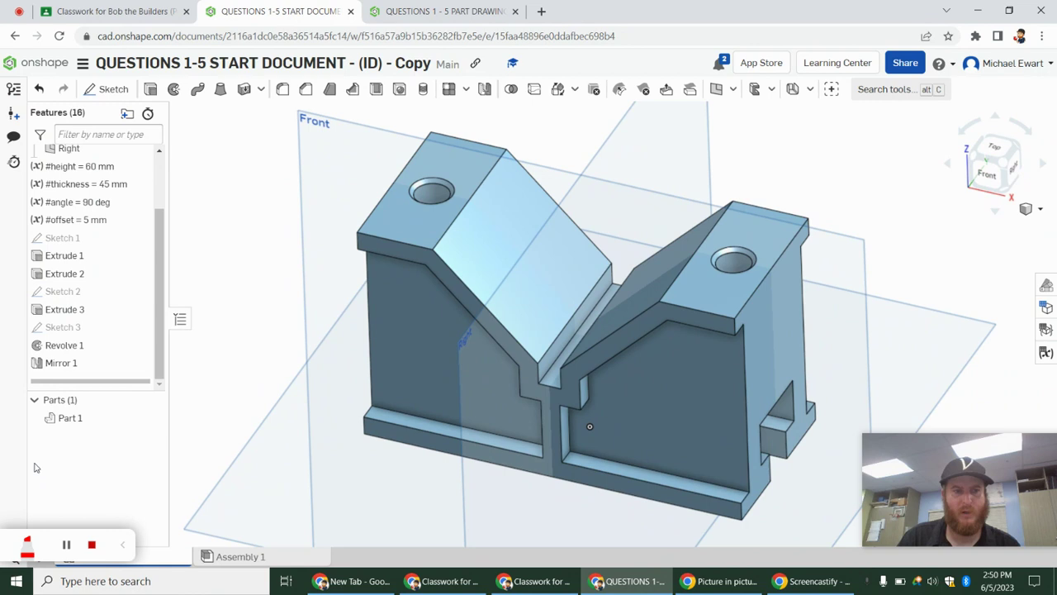
{"action": "right_click", "coordinate": [76, 419]}
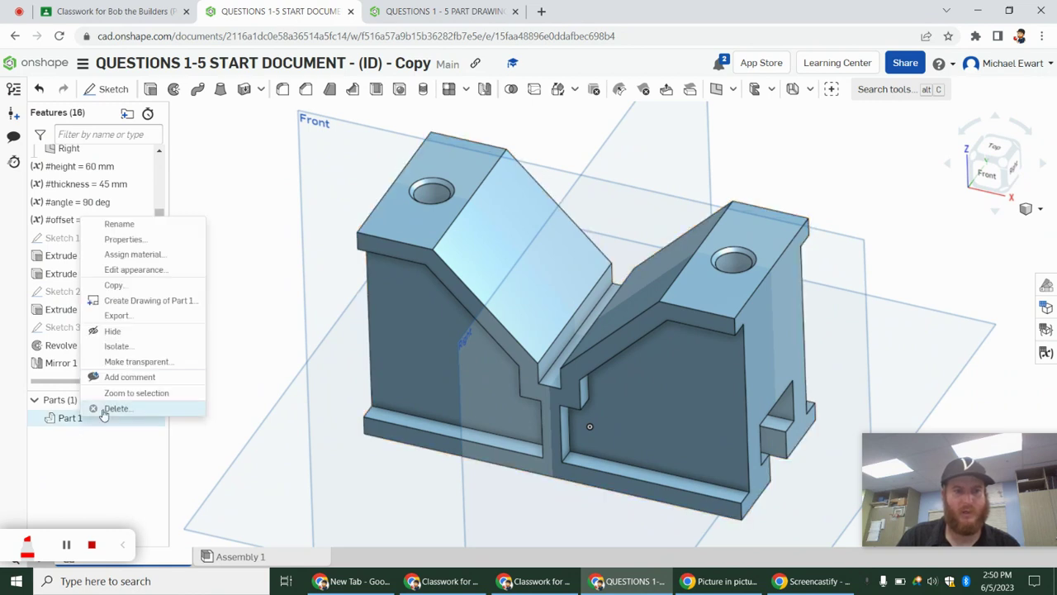
{"action": "left_click", "coordinate": [132, 255]}
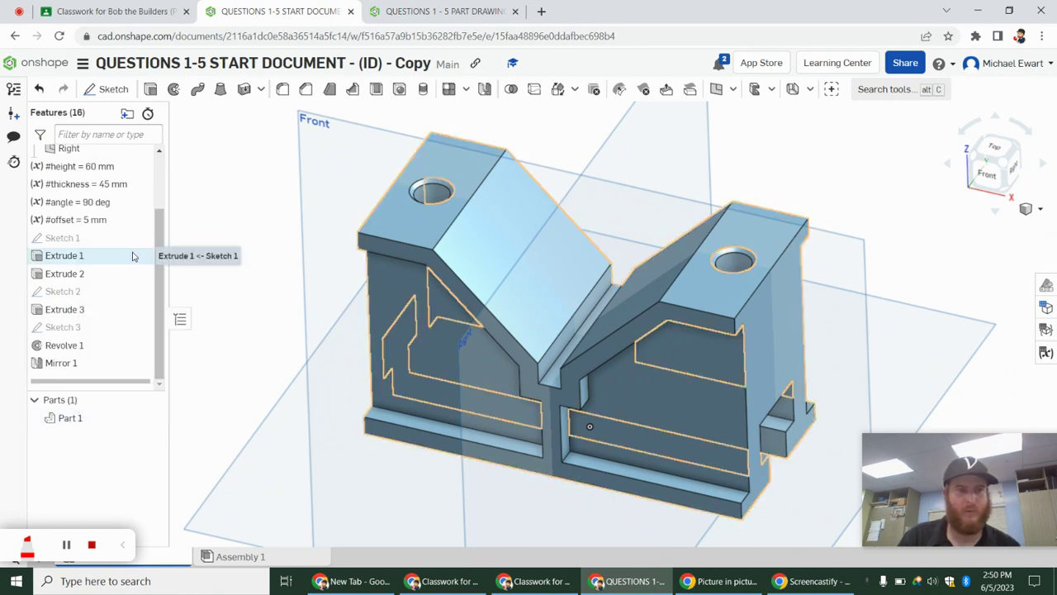
{"action": "right_click", "coordinate": [78, 417]}
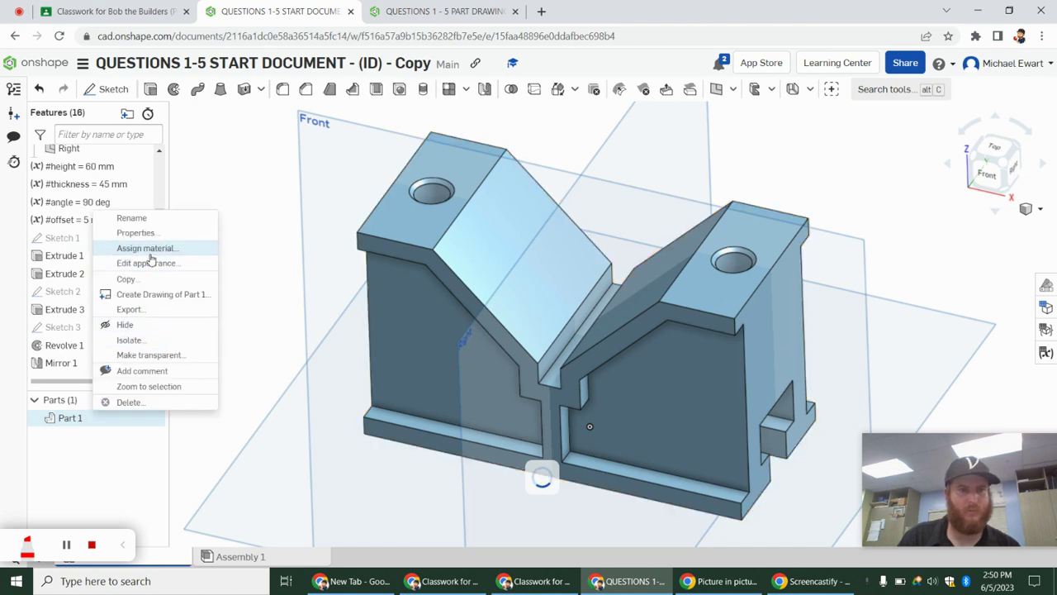
{"action": "left_click", "coordinate": [147, 249]}
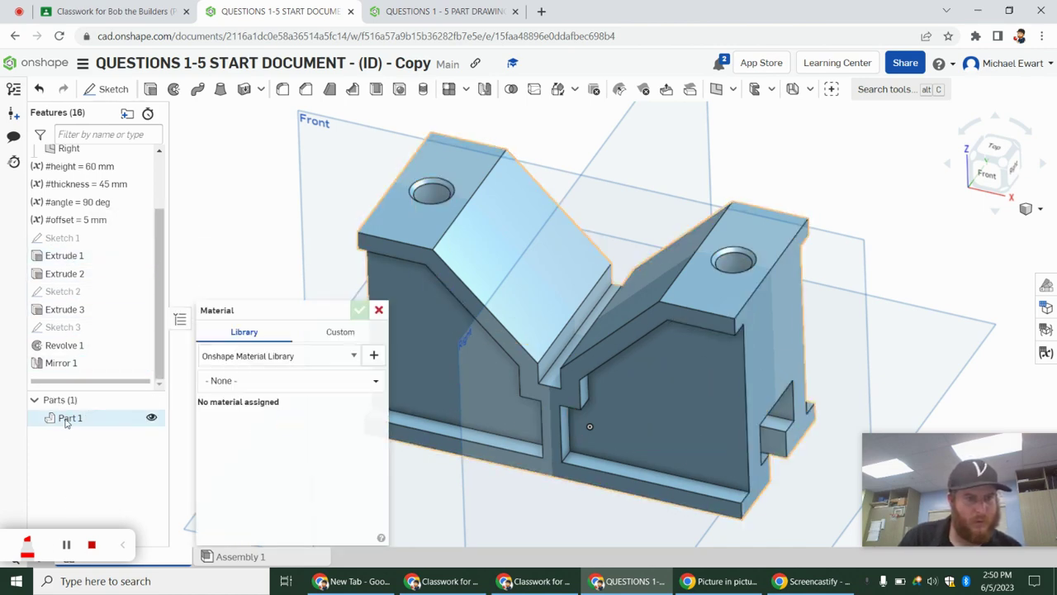
{"action": "left_click", "coordinate": [255, 380]}
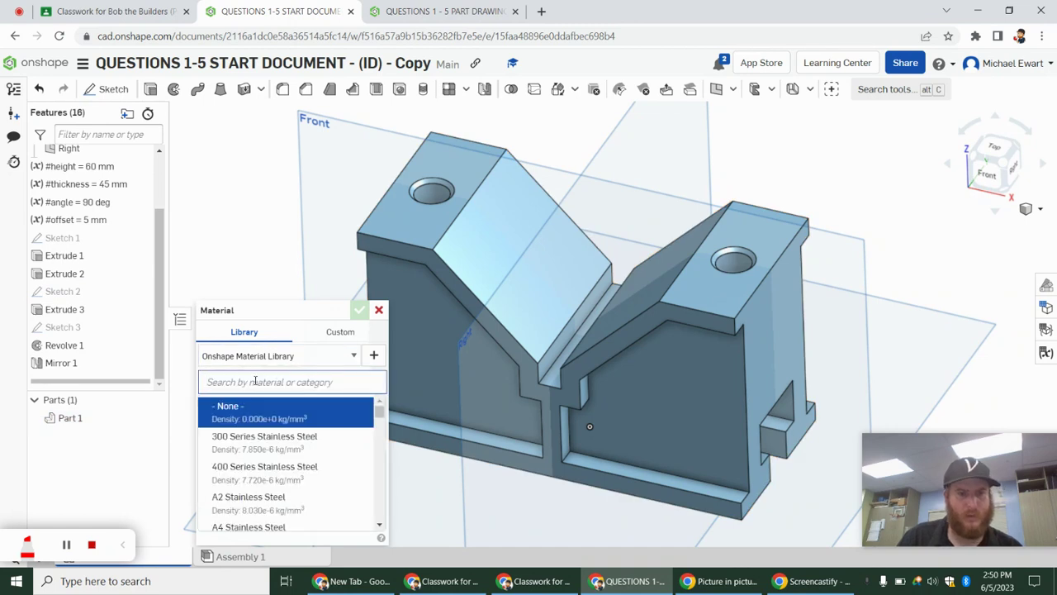
{"action": "type", "text": "steel"}
{"action": "scroll", "coordinate": [253, 447], "scroll_direction": "down", "scroll_amount": 2}
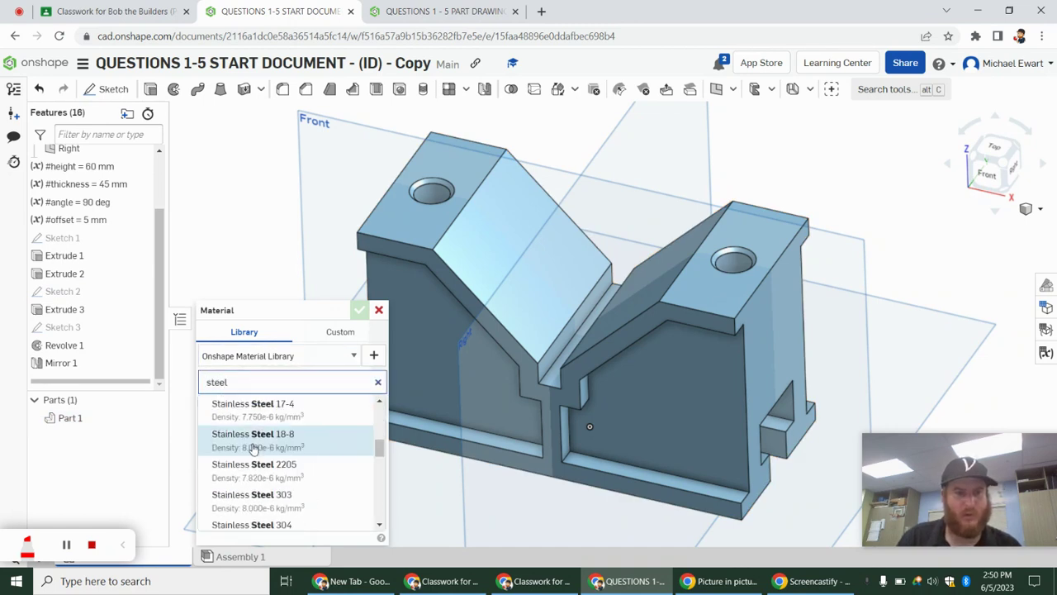
{"action": "scroll", "coordinate": [253, 447], "scroll_direction": "down", "scroll_amount": 3}
{"action": "scroll", "coordinate": [248, 450], "scroll_direction": "up", "scroll_amount": 1}
{"action": "left_click", "coordinate": [269, 493]}
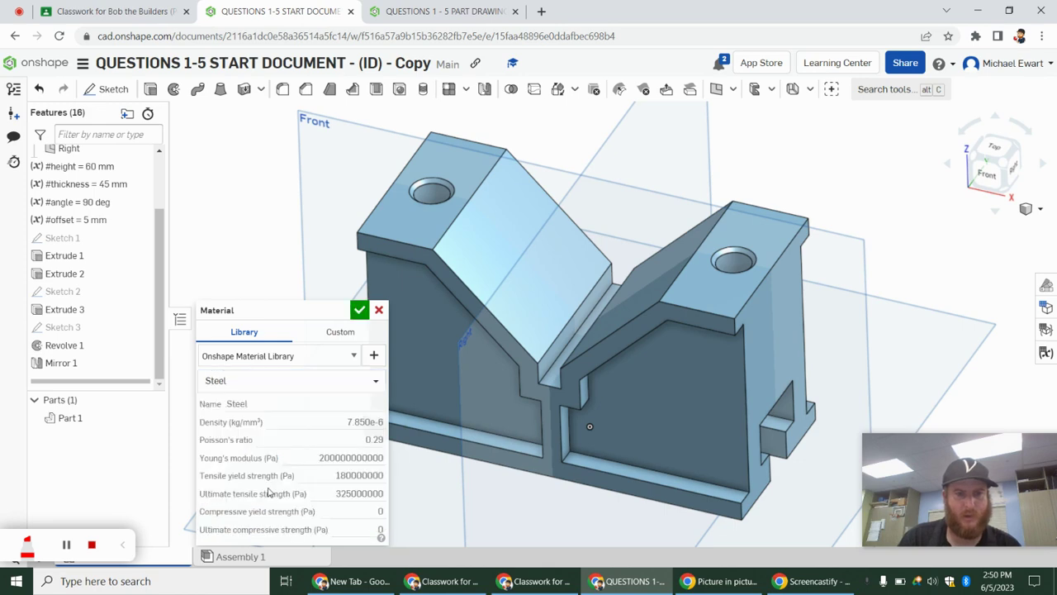
{"action": "left_click_drag", "start_coordinate": [958, 487], "coordinate": [922, 431]}
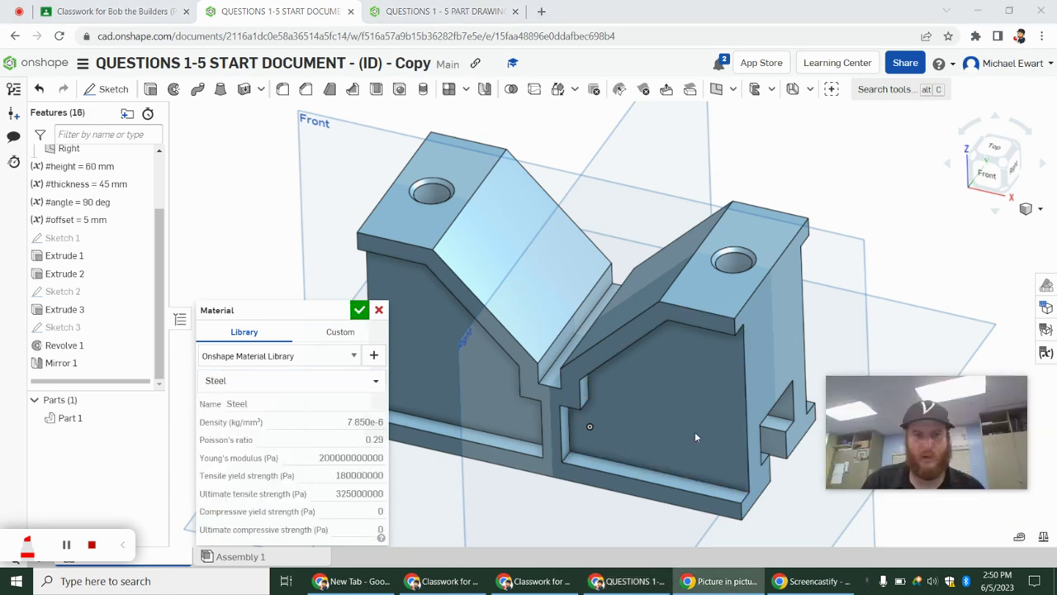
{"action": "left_click", "coordinate": [359, 310]}
- Measure the mass properties of Part 1 and read its mass in kilograms
{"action": "left_click", "coordinate": [1043, 537]}
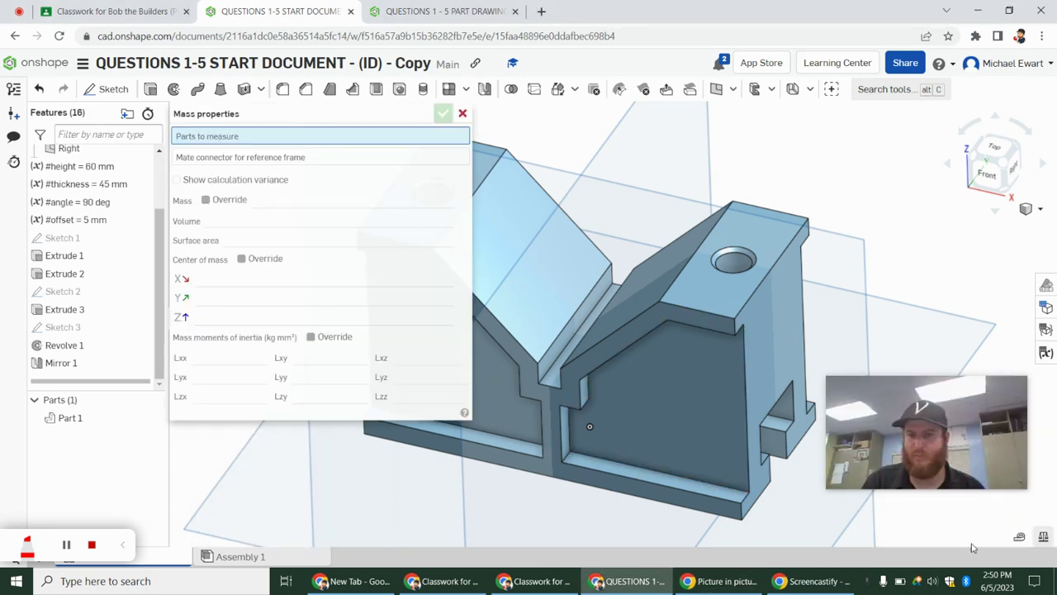
{"action": "left_click", "coordinate": [679, 386]}
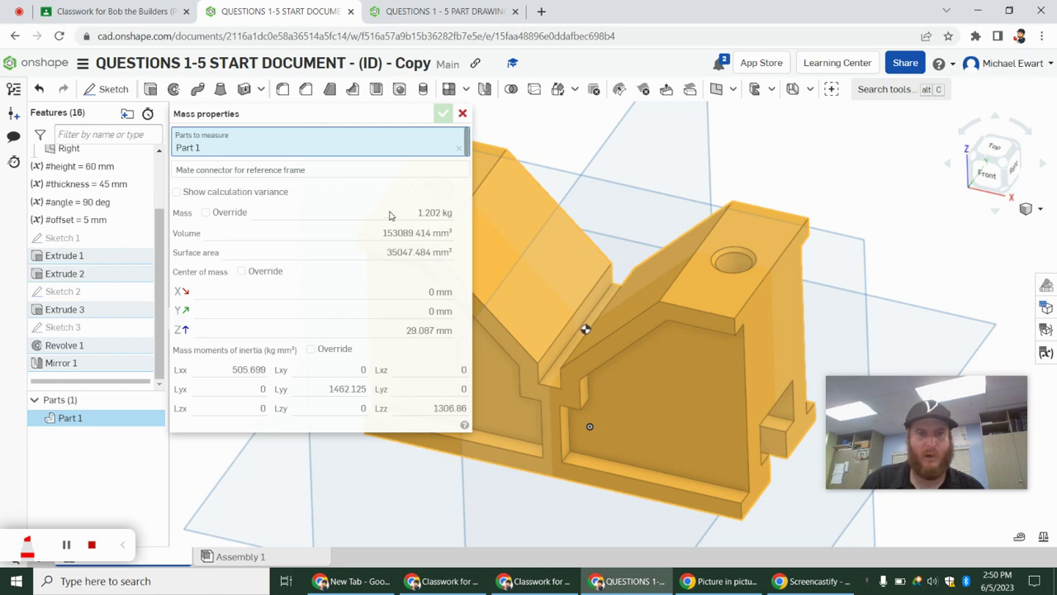
{"action": "mouse_move", "coordinate": [419, 217]}
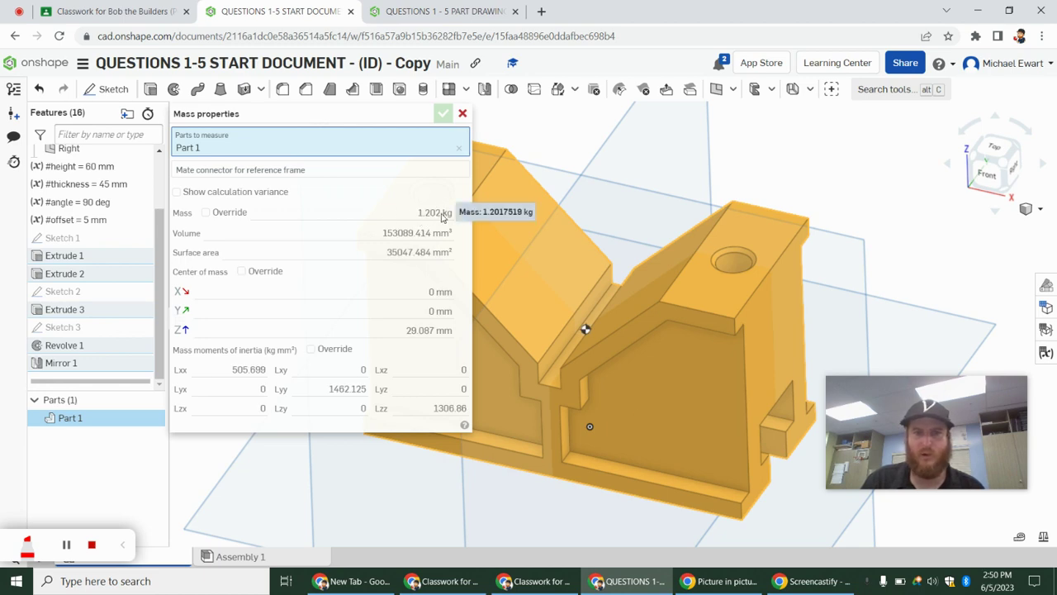
- Check the rounding instruction in the practice exam PDF in Google Classroom and compare the part's mass with the Question 1 answer options
{"action": "left_click", "coordinate": [120, 14]}
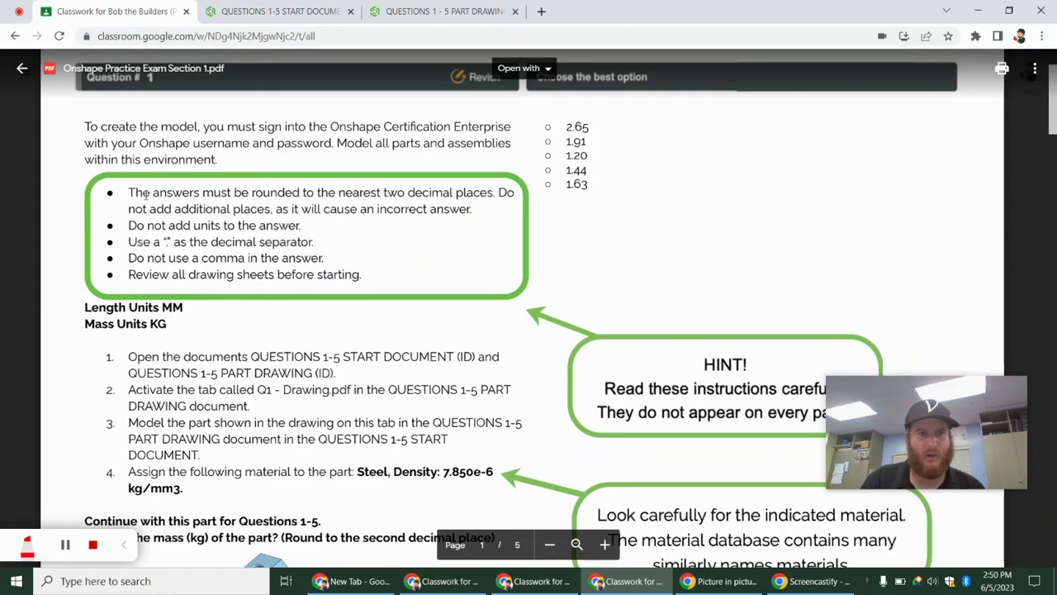
{"action": "left_click_drag", "start_coordinate": [385, 192], "coordinate": [495, 193]}
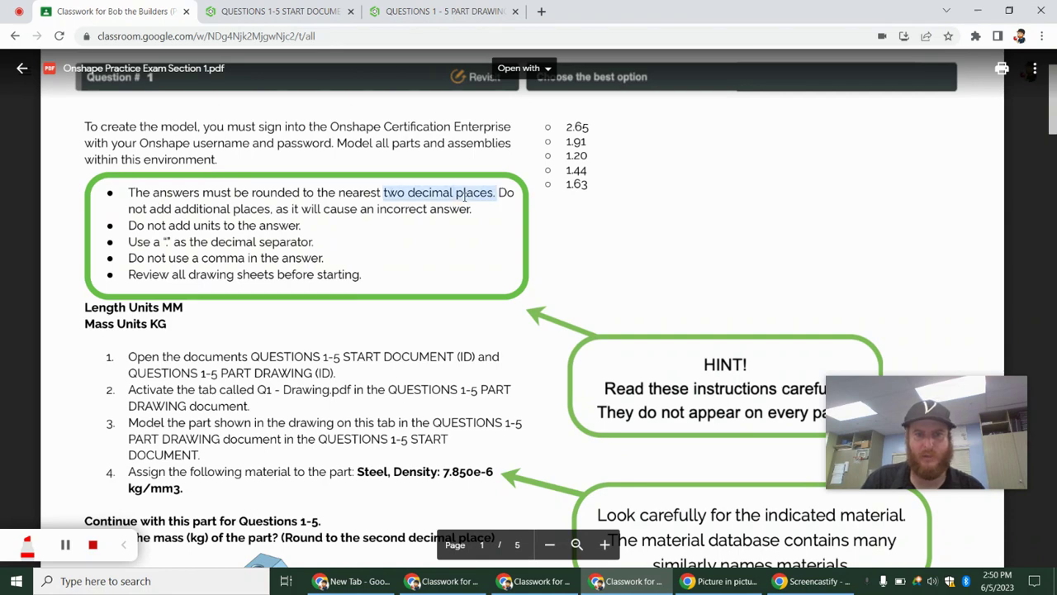
{"action": "left_click", "coordinate": [330, 13]}
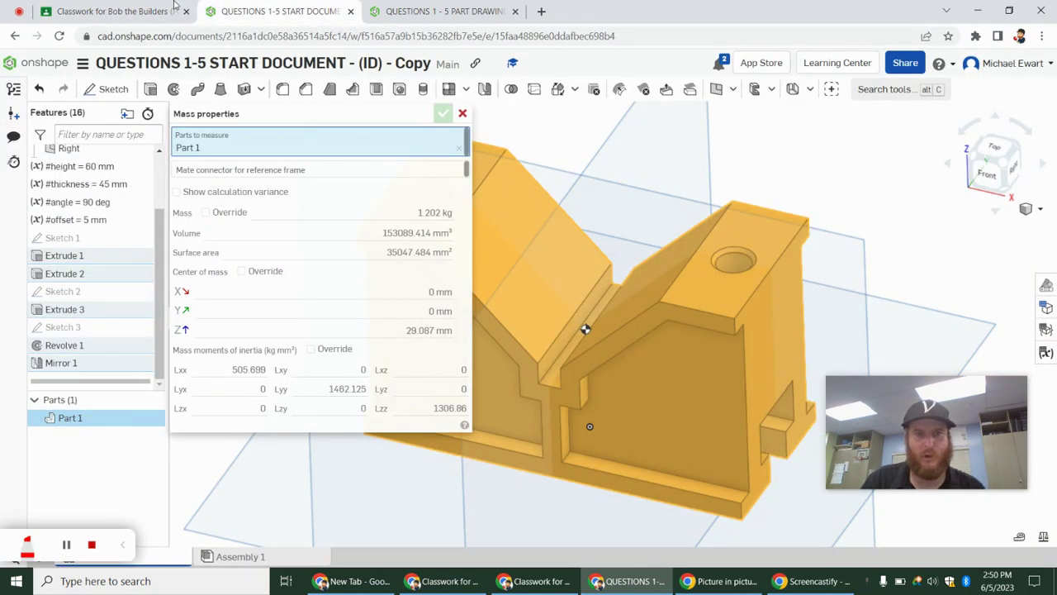
{"action": "left_click", "coordinate": [120, 12]}
{"action": "left_click_drag", "start_coordinate": [600, 155], "coordinate": [567, 156]}
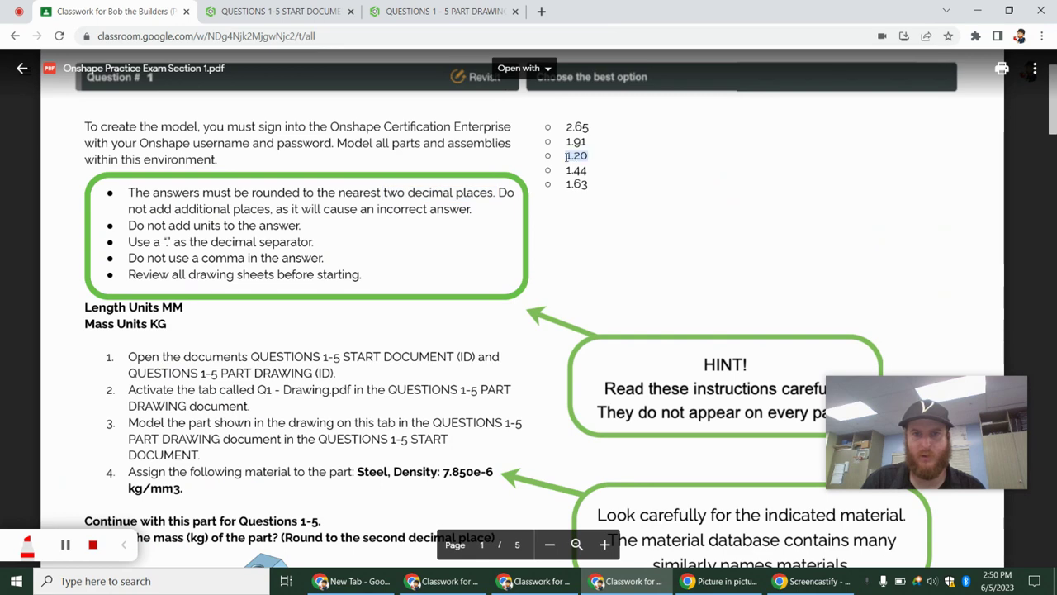
{"action": "left_click", "coordinate": [289, 13]}
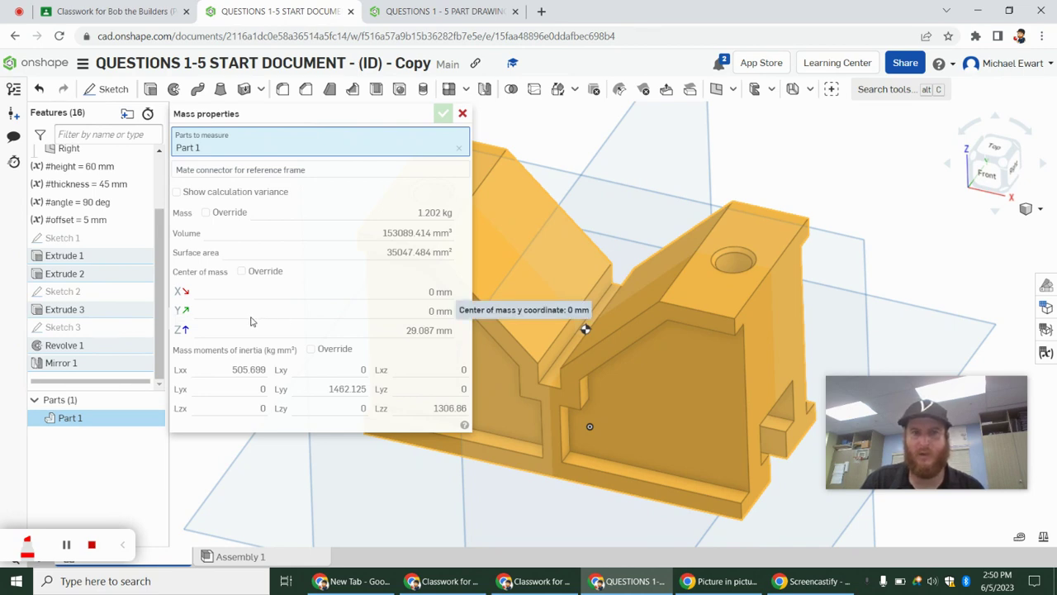
{"action": "left_click", "coordinate": [116, 11]}
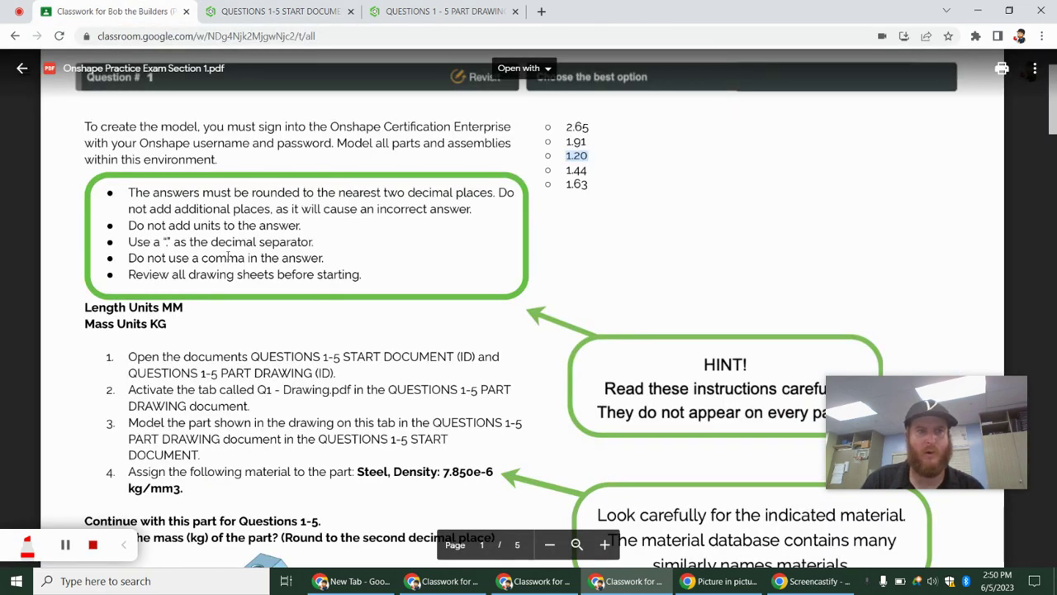